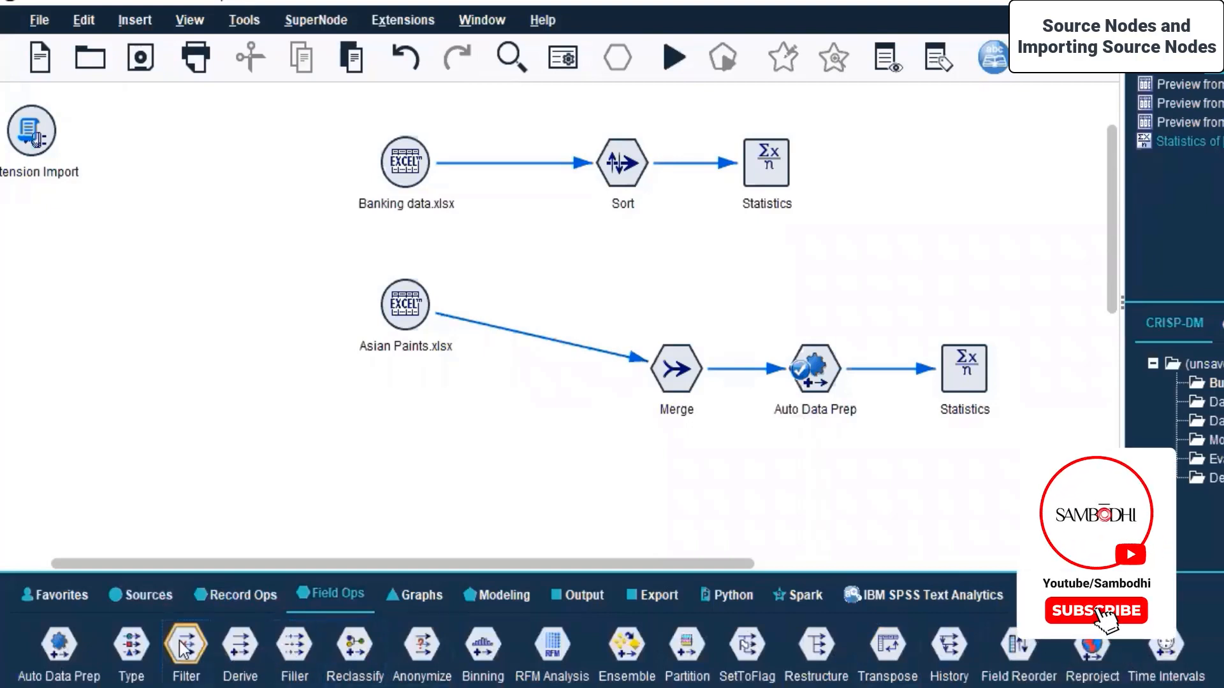
# Step: Add a Filter node below the Asian Paints.xlsx source and connect the source to it
pyautogui.moveTo(177, 649); pyautogui.dragTo(481, 431)
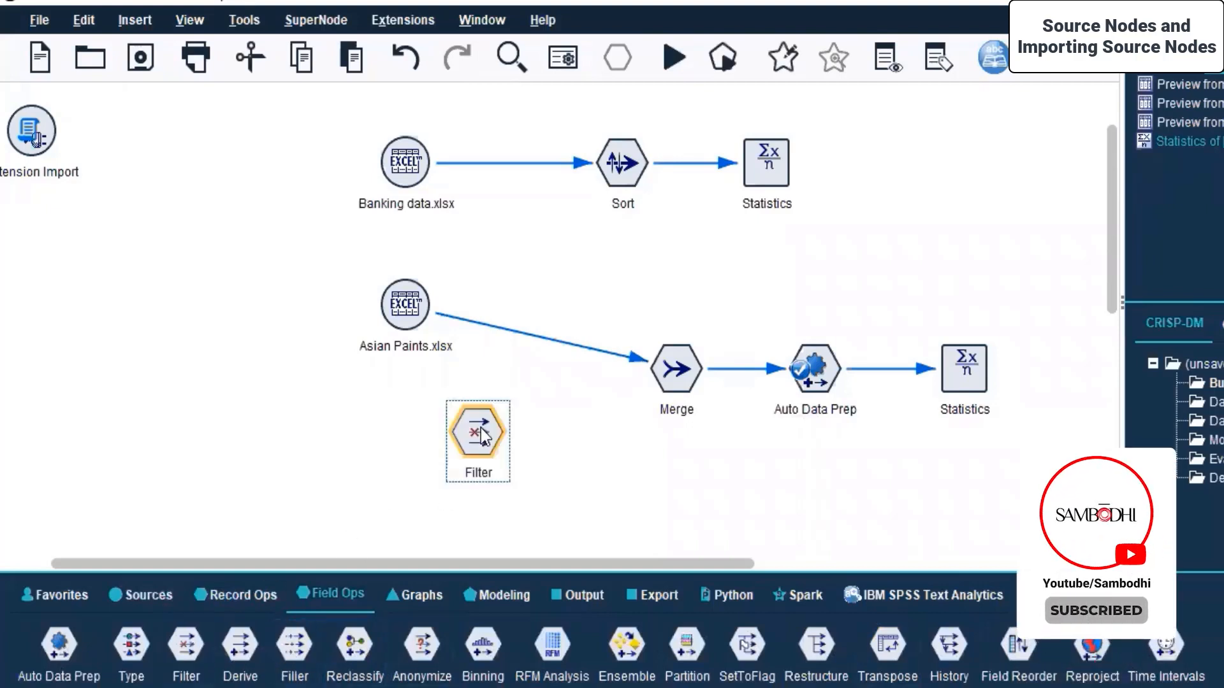
pyautogui.click(392, 316)
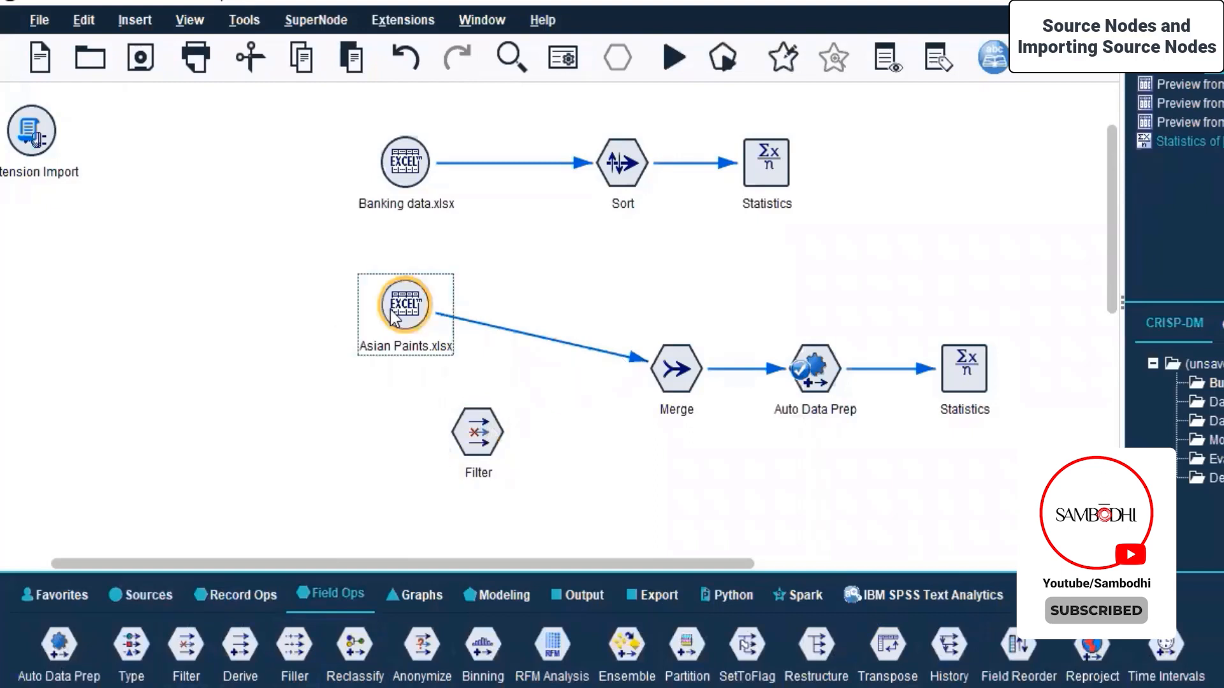
pyautogui.rightClick(392, 315)
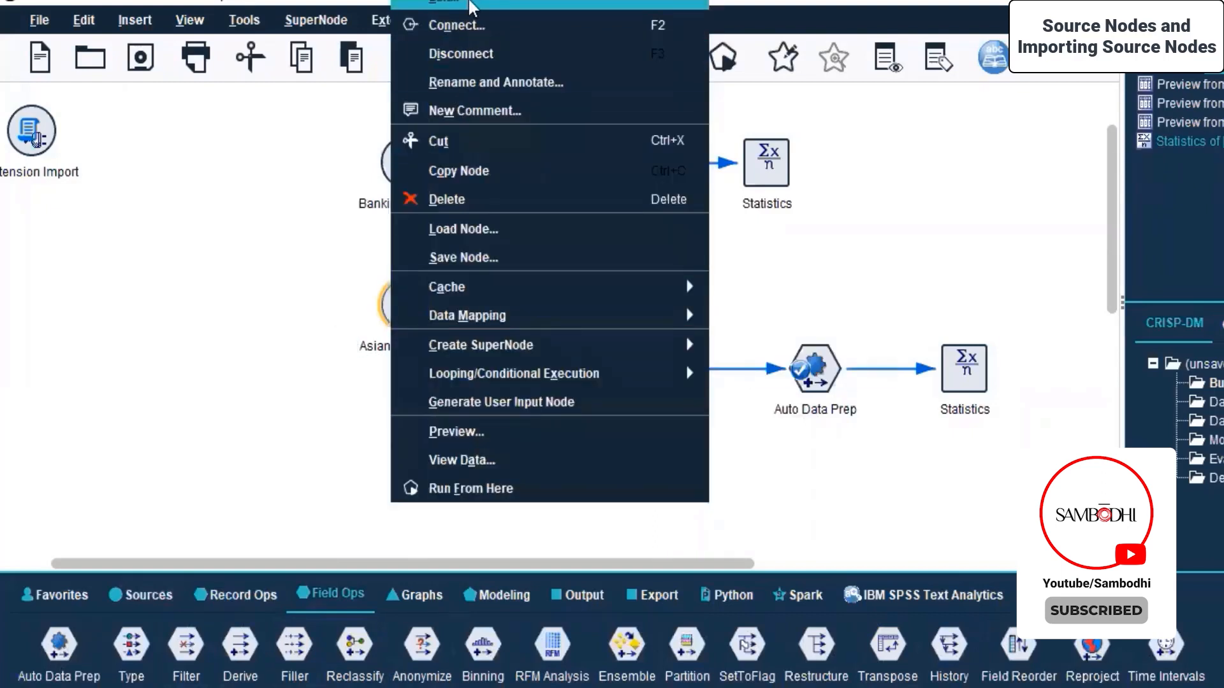
pyautogui.click(433, 31)
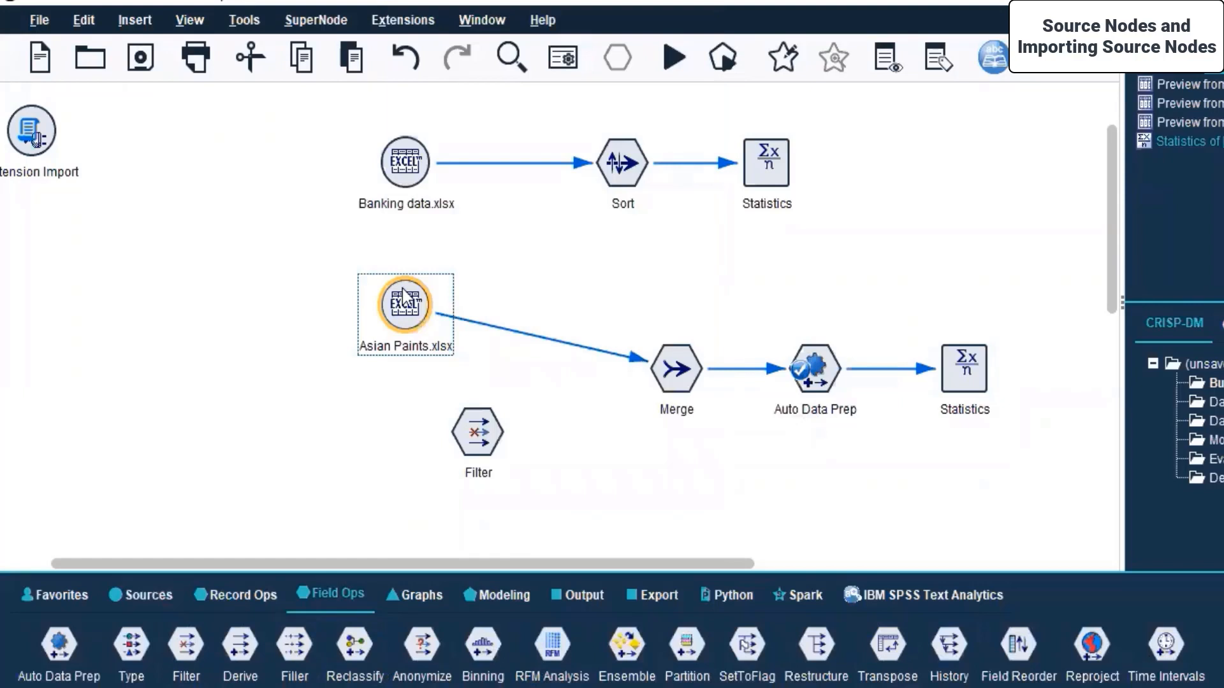
pyautogui.click(472, 433)
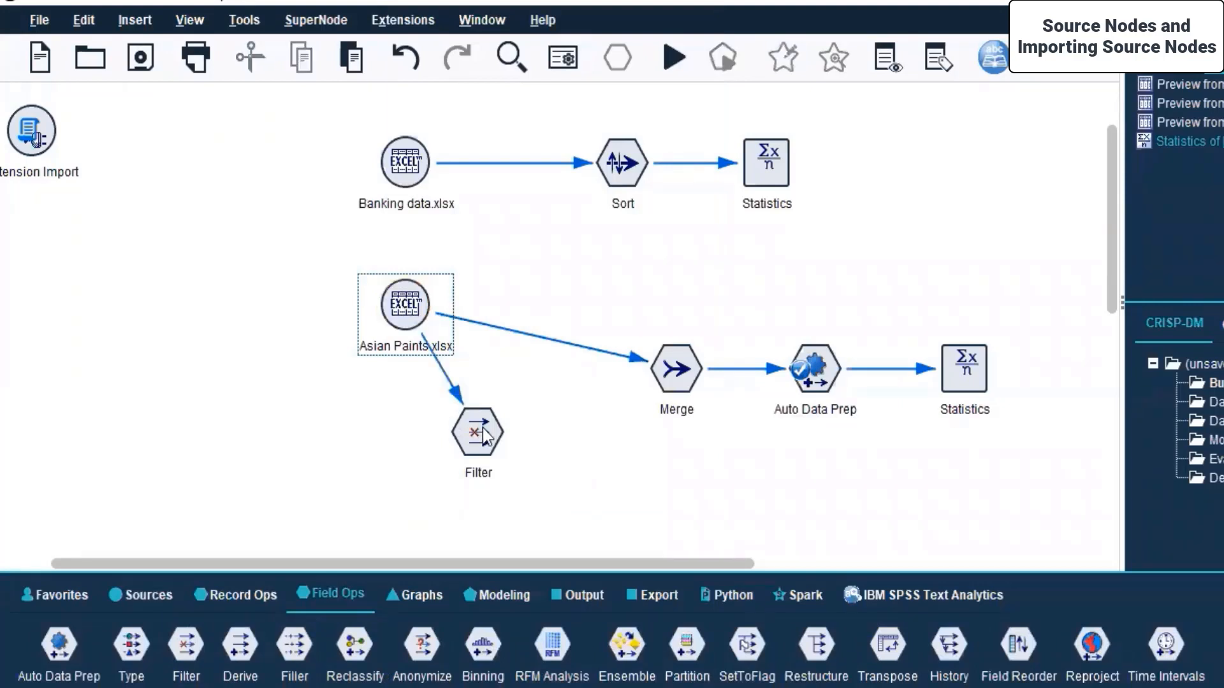
# Step: In the Filter node, exclude the Date, WAP, No.of Shares, No. of Trades, Total Turnover (Rs.) and Deliverable Quantity fields
pyautogui.doubleClick(486, 439)
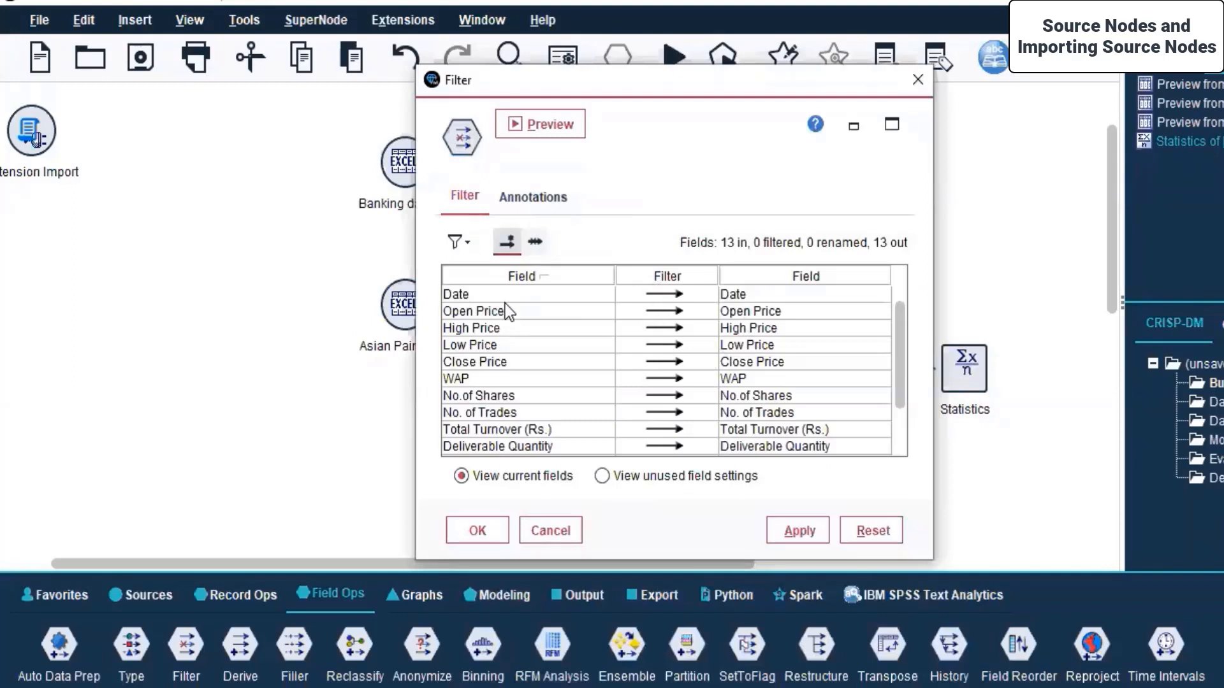
pyautogui.scroll(-1, 529, 386)
pyautogui.scroll(1, 529, 386)
pyautogui.click(664, 296)
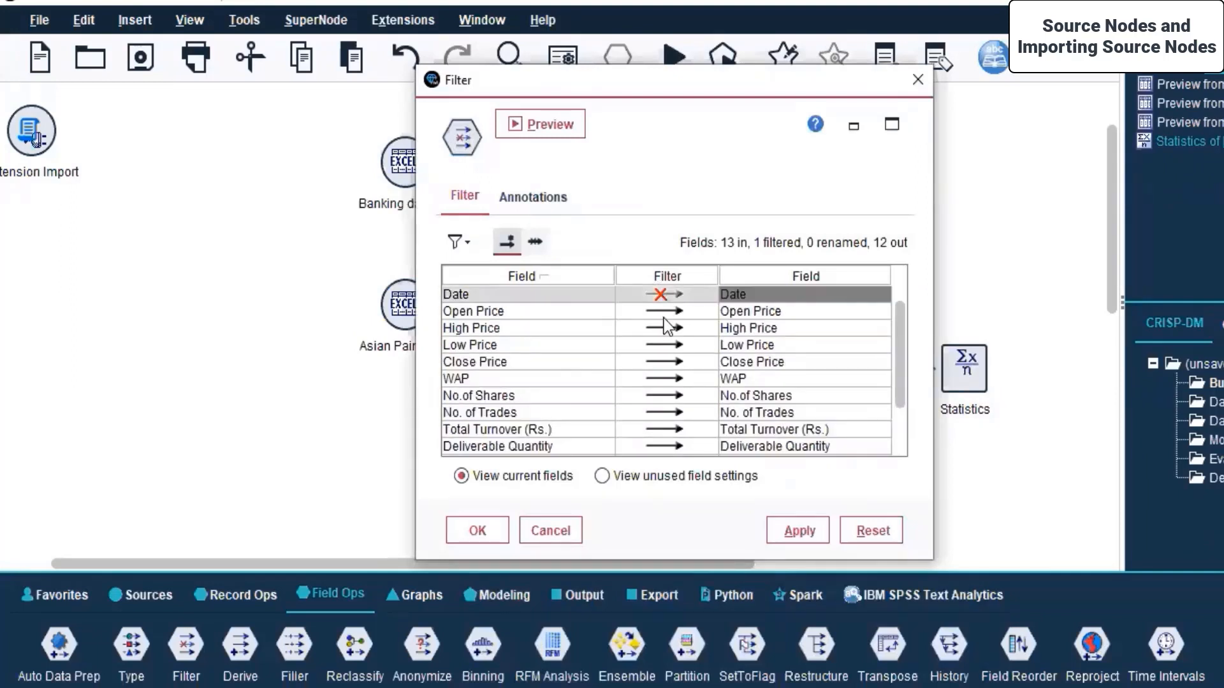
pyautogui.click(662, 312)
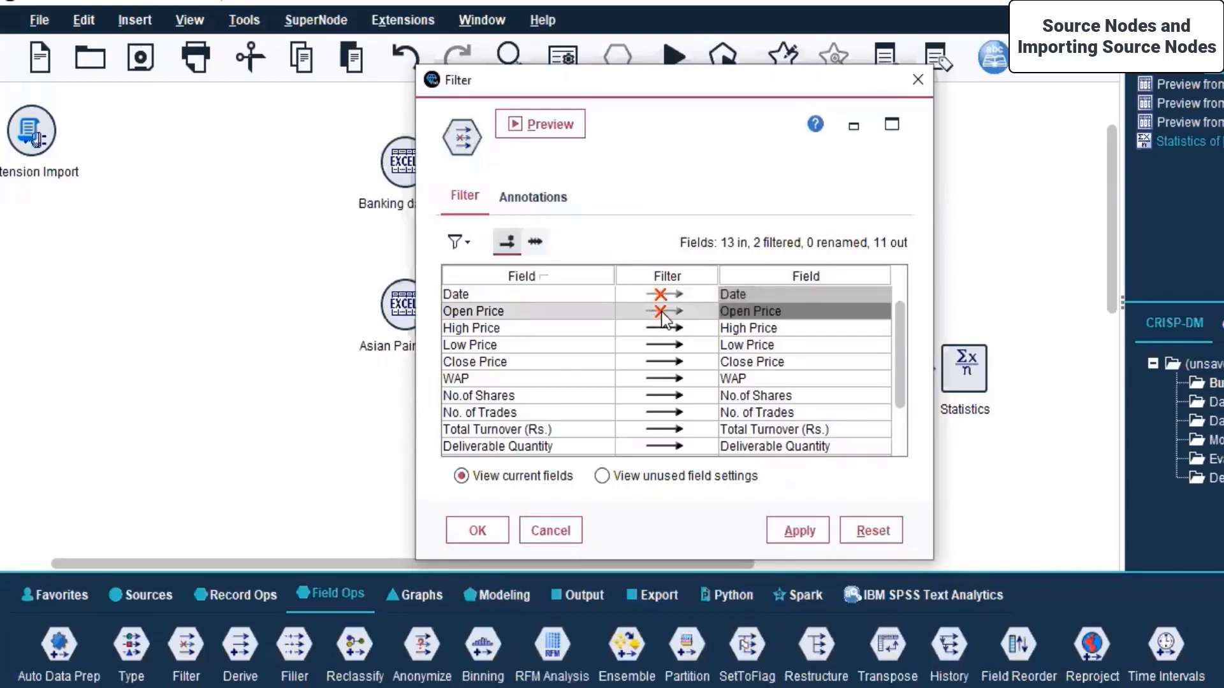
pyautogui.click(662, 312)
pyautogui.click(663, 378)
pyautogui.click(659, 396)
pyautogui.click(656, 412)
pyautogui.click(658, 429)
pyautogui.click(655, 445)
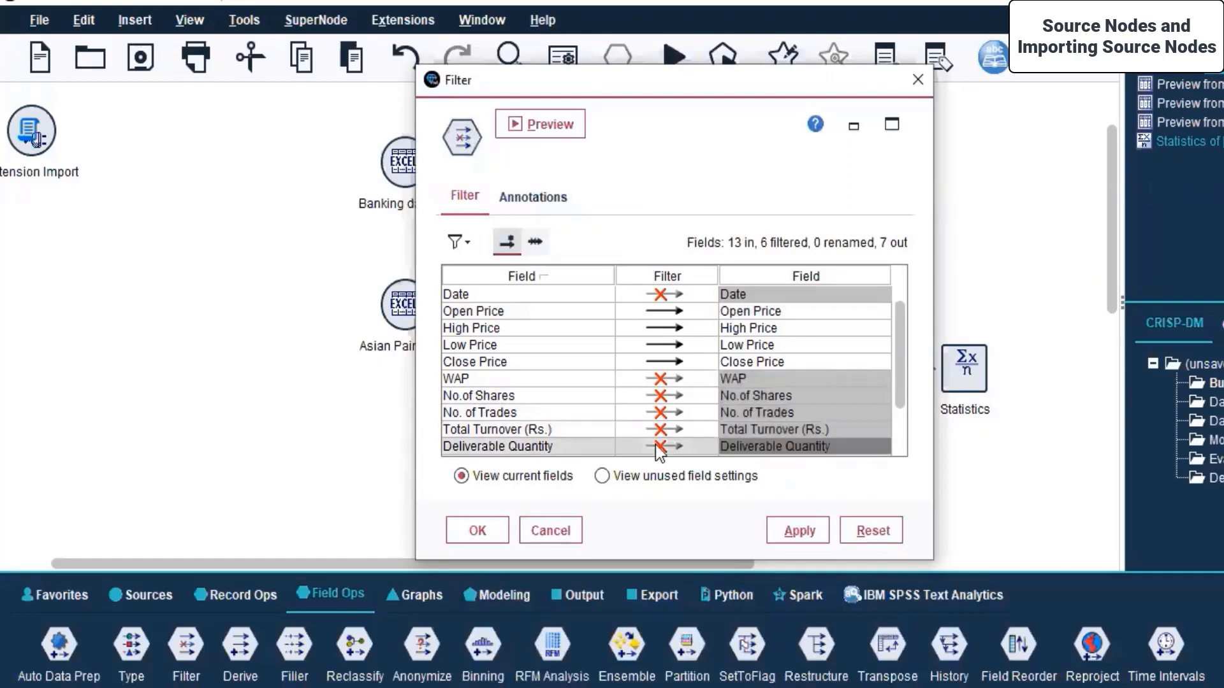
# Step: Also exclude % Deli. Qty to Traded Qty, Spread High-Low and Spread Close-Open, include Date again, and accept the filter settings
pyautogui.scroll(-1, 655, 445)
pyautogui.click(659, 413)
pyautogui.click(660, 430)
pyautogui.click(658, 447)
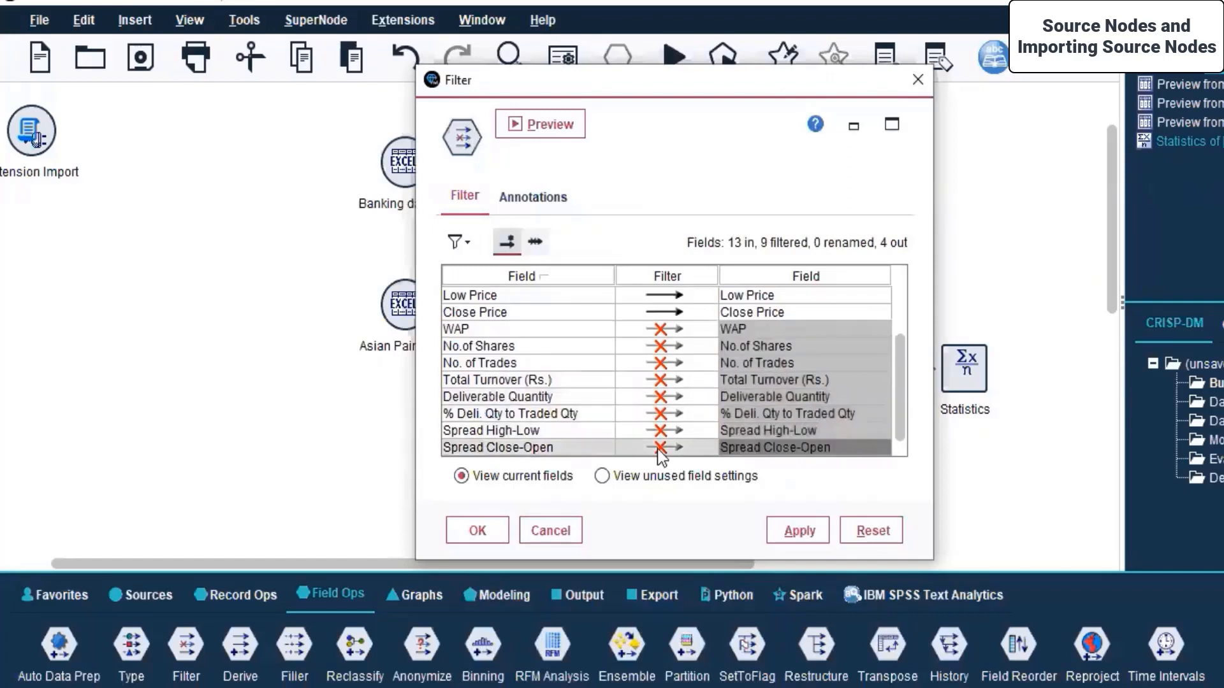
pyautogui.scroll(1, 657, 373)
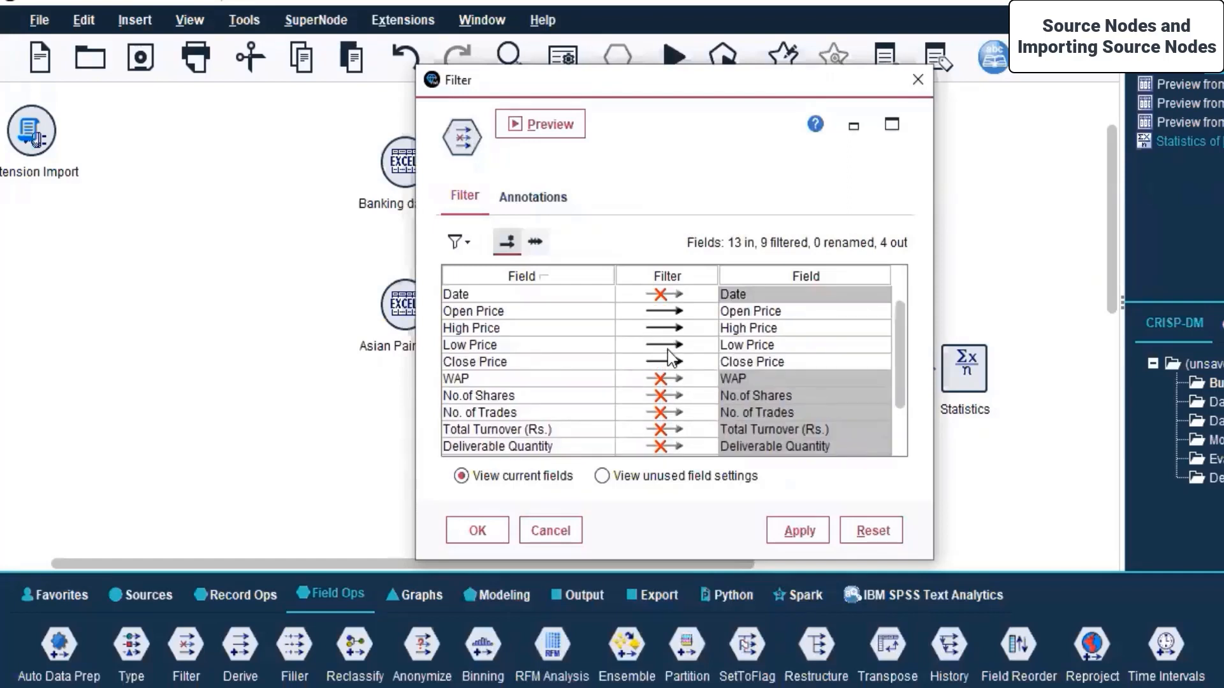
pyautogui.click(657, 293)
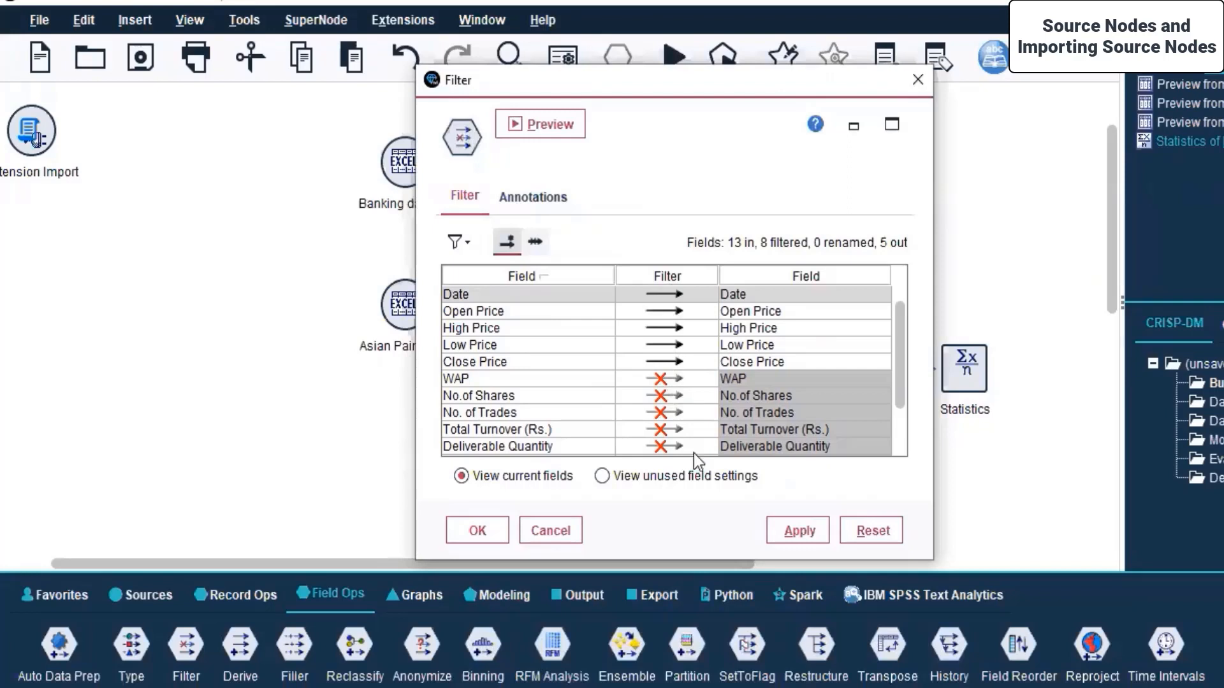
pyautogui.click(493, 530)
# Step: Run the stream from the Asian Paints.xlsx source node
pyautogui.scroll(-1, 439, 531)
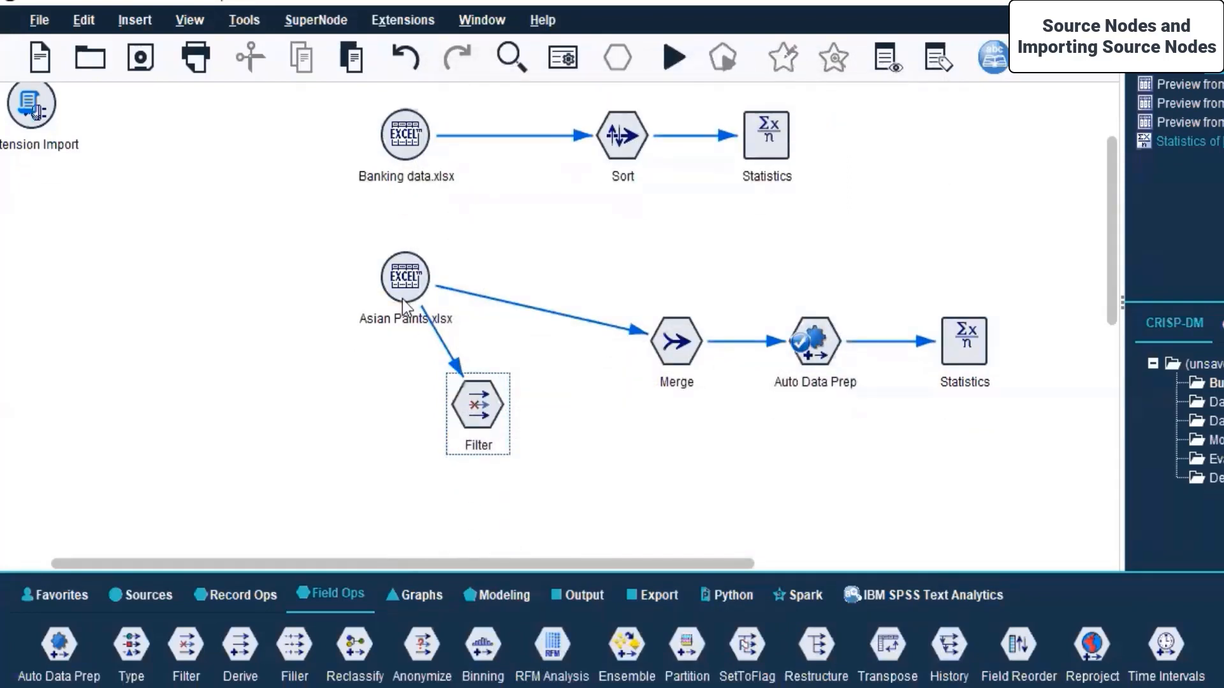
pyautogui.click(401, 290)
pyautogui.rightClick(401, 295)
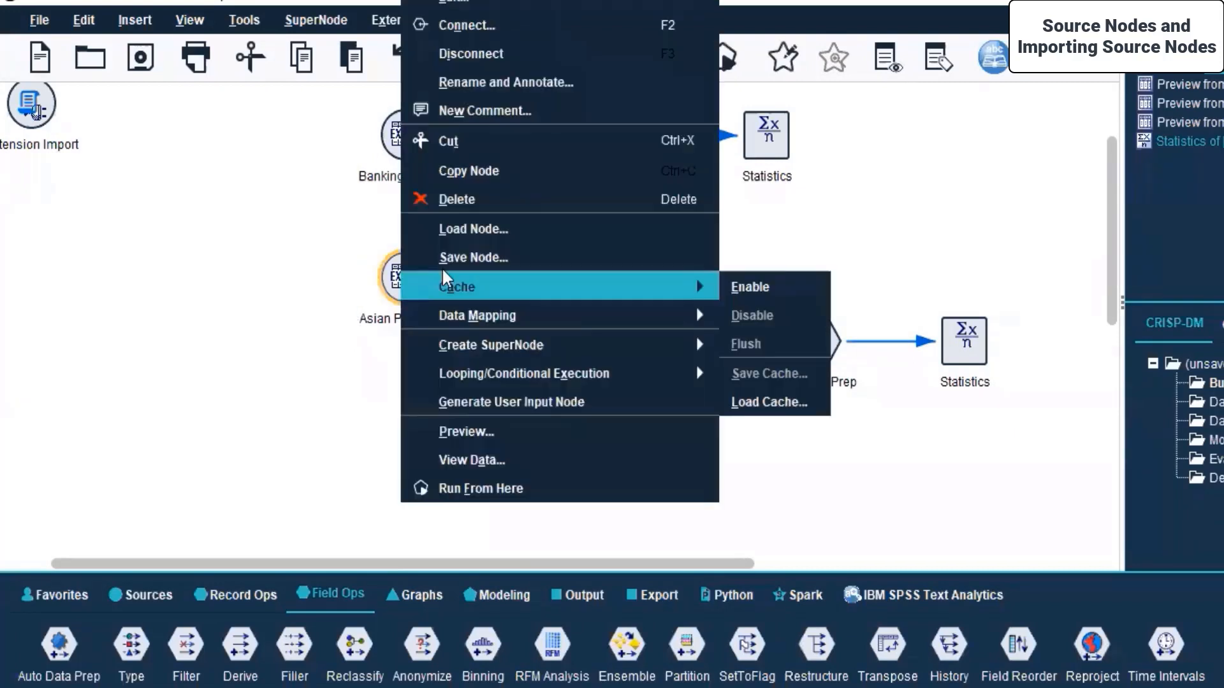
pyautogui.click(479, 486)
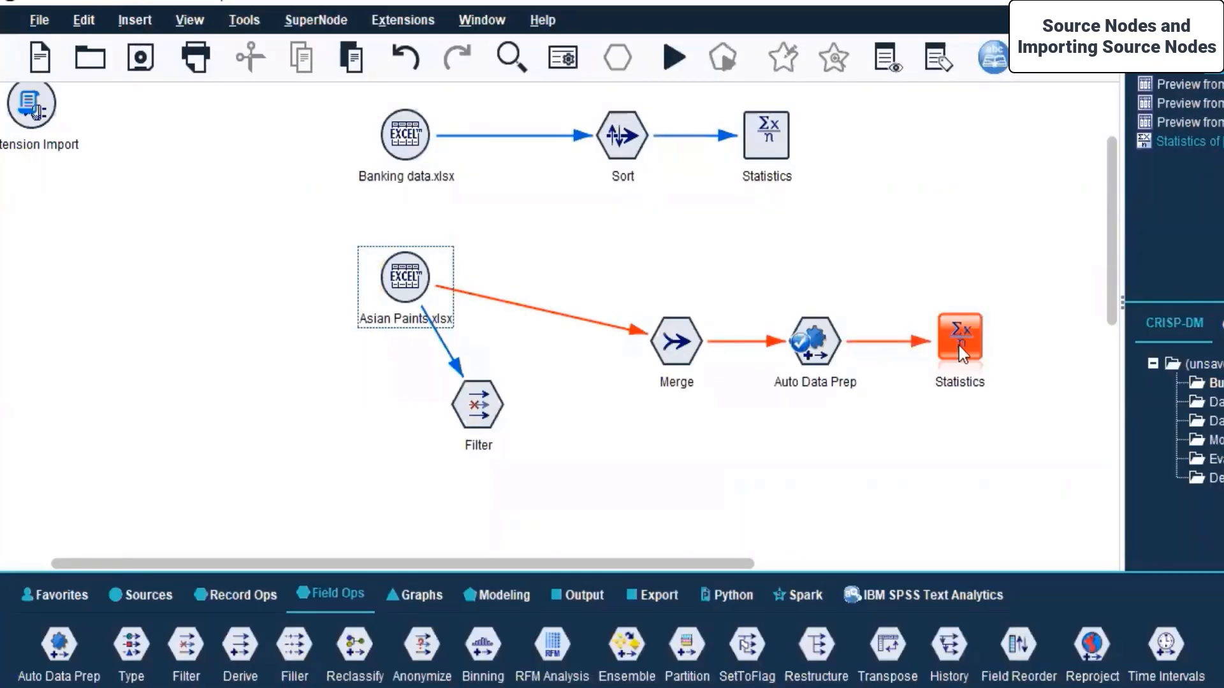
# Step: Move the Filter node directly below Asian Paints.xlsx and try to run the stream from it
pyautogui.moveTo(486, 413); pyautogui.dragTo(408, 412)
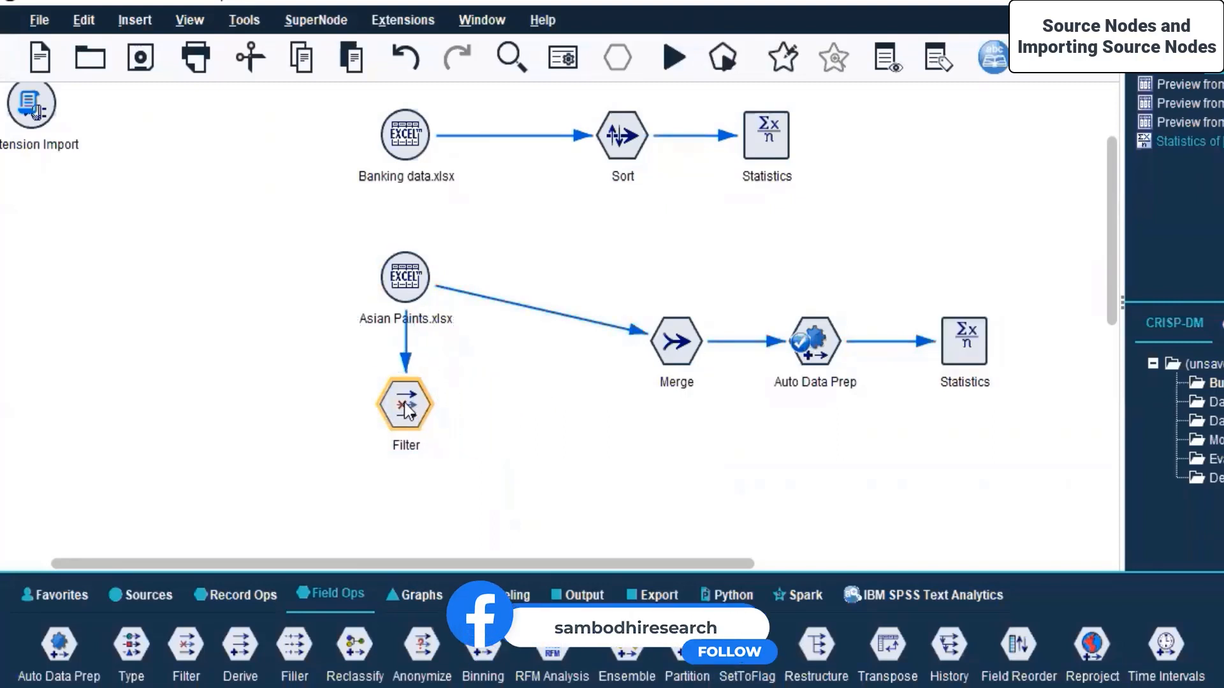
pyautogui.rightClick(406, 411)
pyautogui.click(460, 518)
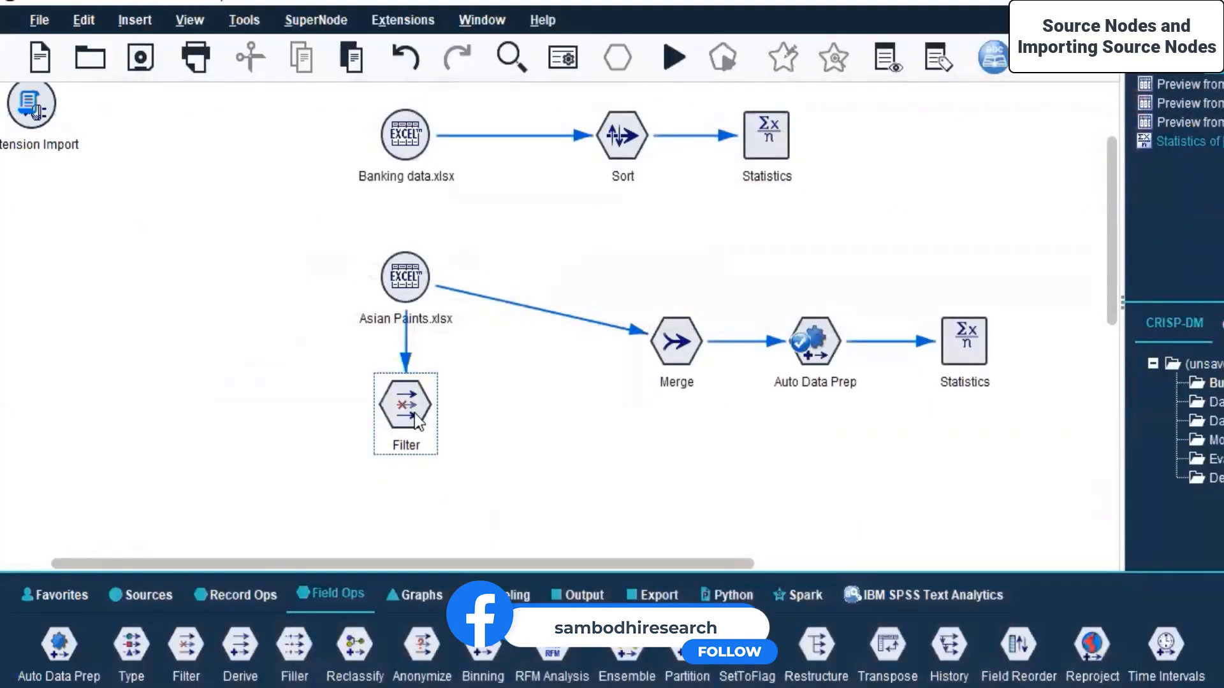
# Step: Add a Statistics output node, space it out from the Filter node, and connect the Filter to it
pyautogui.click(414, 412)
pyautogui.click(594, 595)
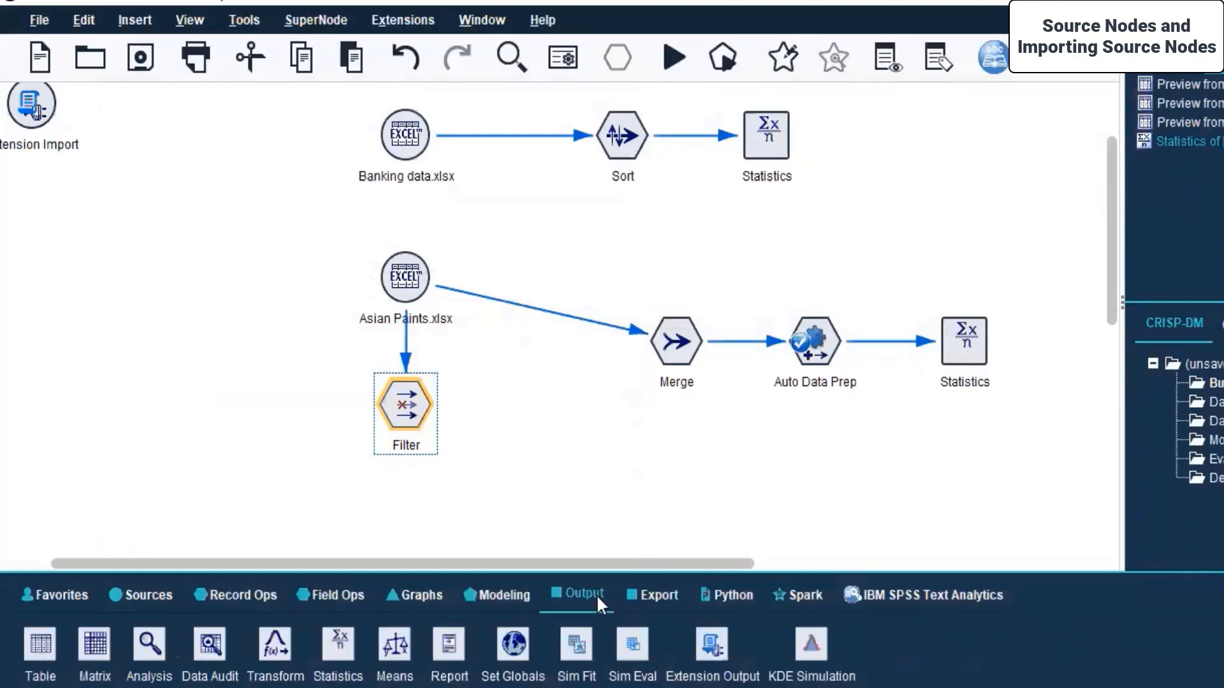
pyautogui.moveTo(326, 645); pyautogui.dragTo(543, 475)
pyautogui.click(388, 398)
pyautogui.moveTo(413, 384); pyautogui.dragTo(521, 399)
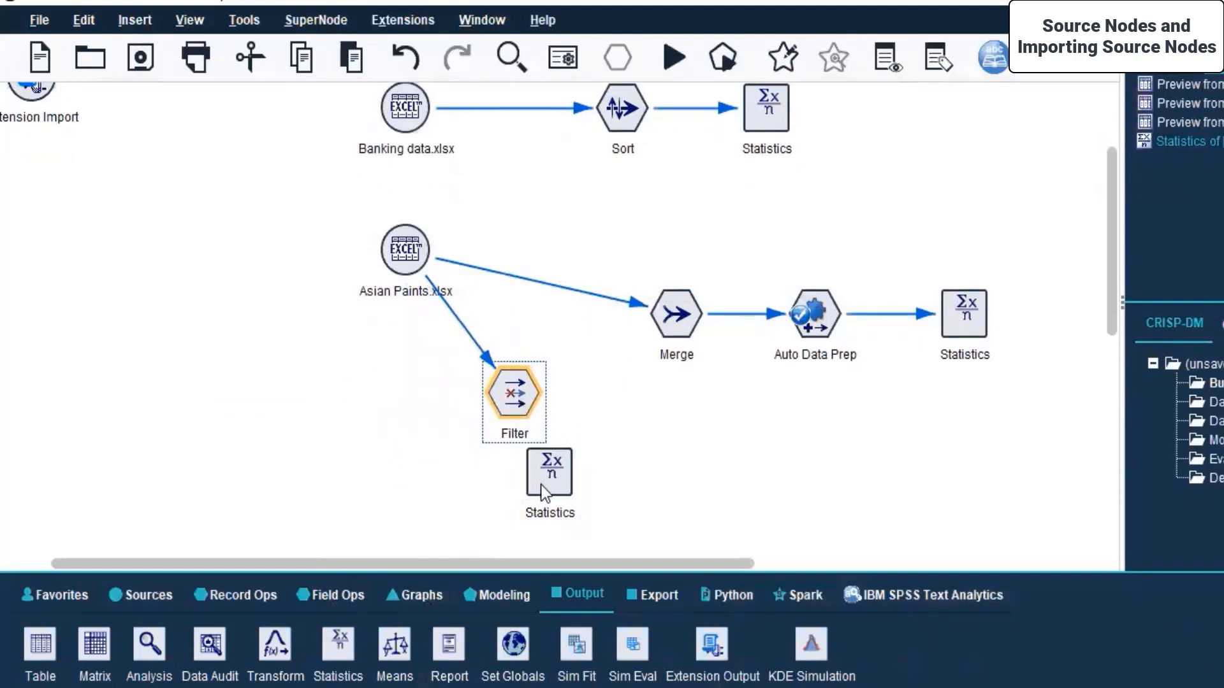
pyautogui.moveTo(540, 484); pyautogui.dragTo(653, 474)
pyautogui.rightClick(512, 401)
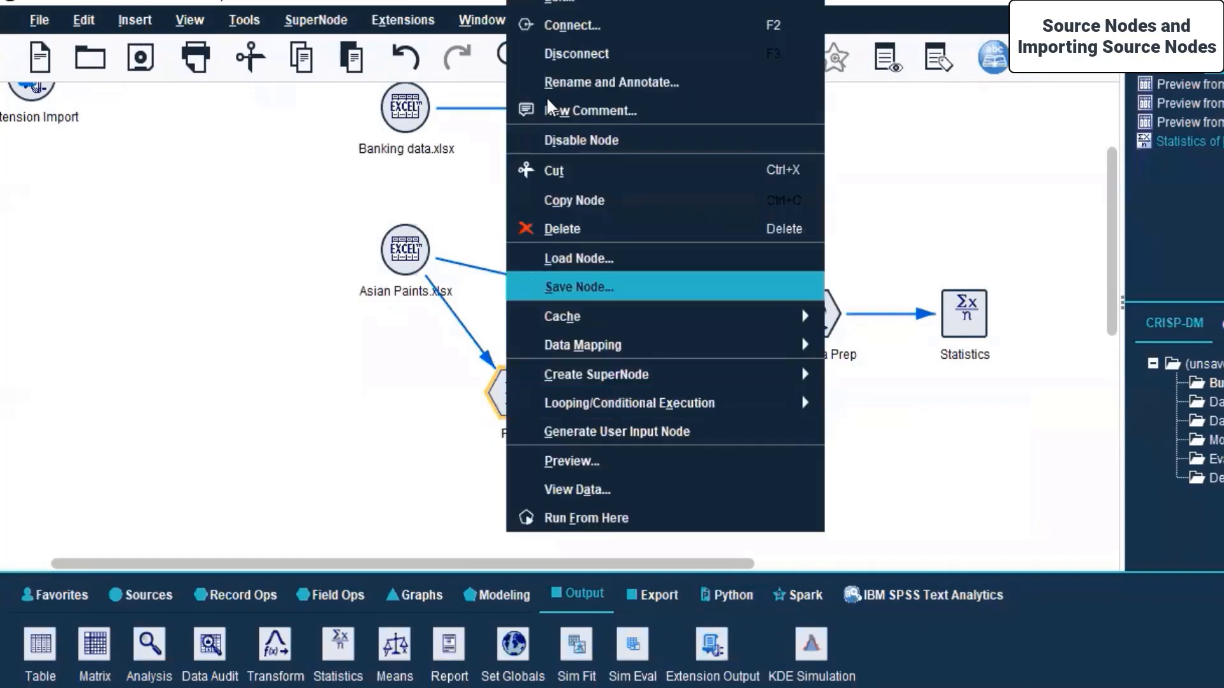
pyautogui.click(513, 391)
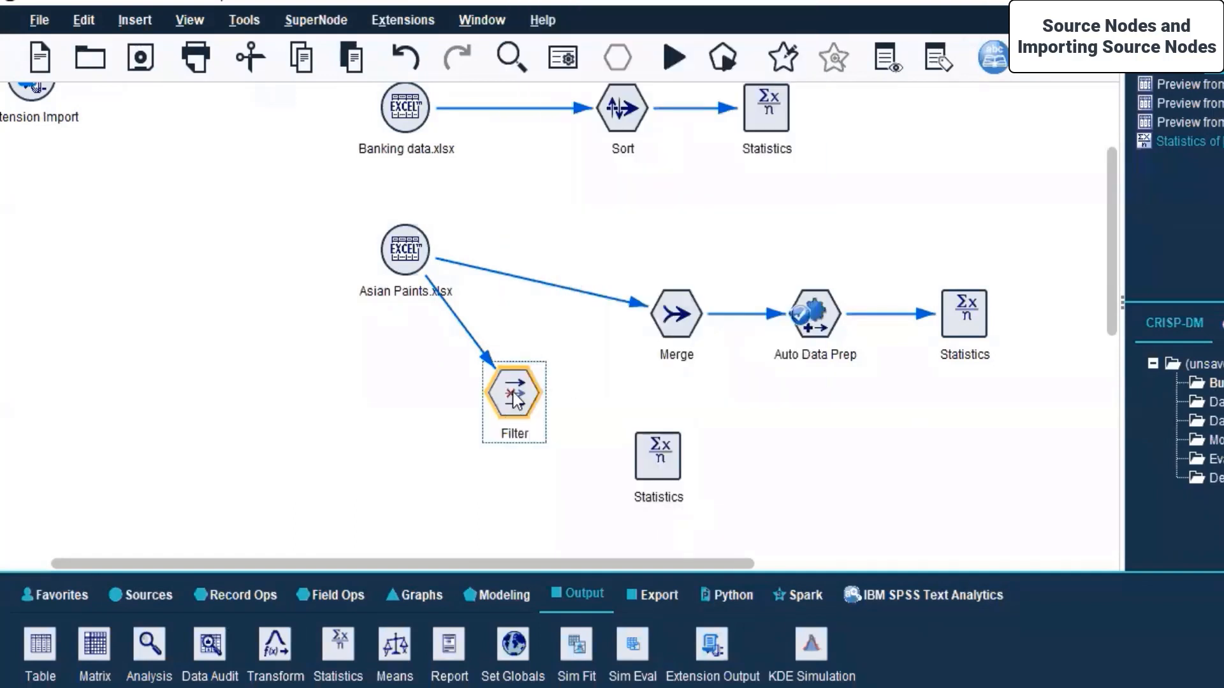
pyautogui.click(645, 441)
# Step: Delete the old Asian Paints branch consisting of the Merge, Auto Data Prep and Statistics nodes
pyautogui.click(400, 260)
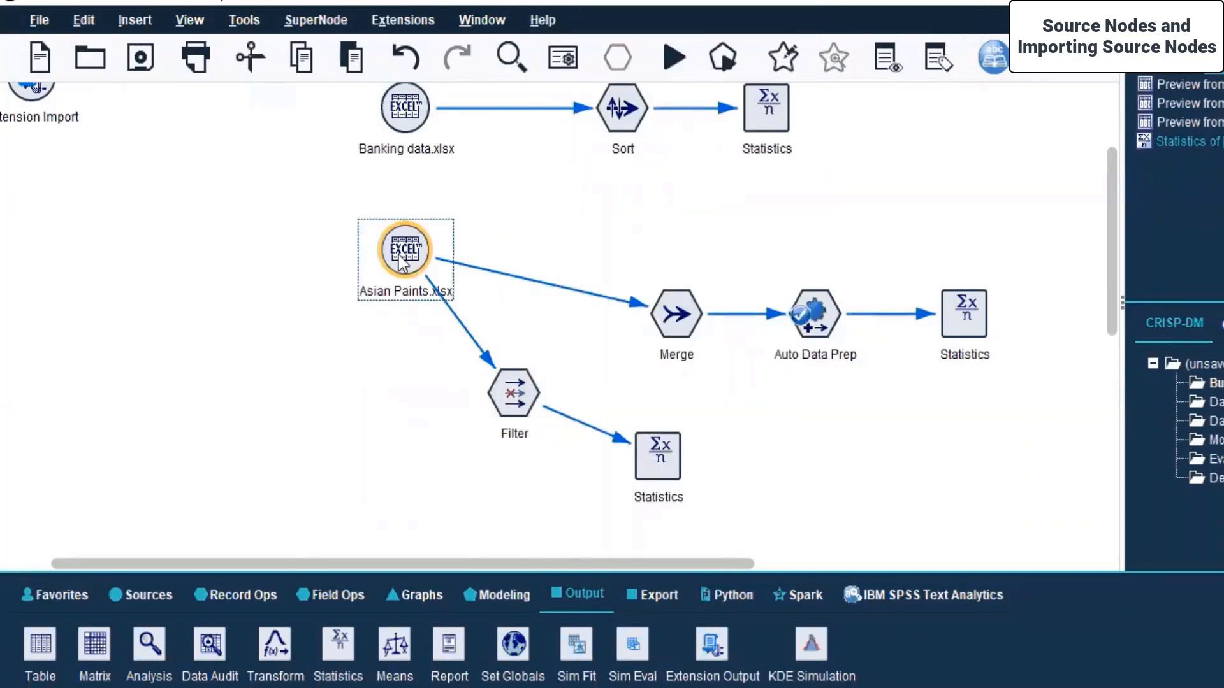
pyautogui.click(958, 325)
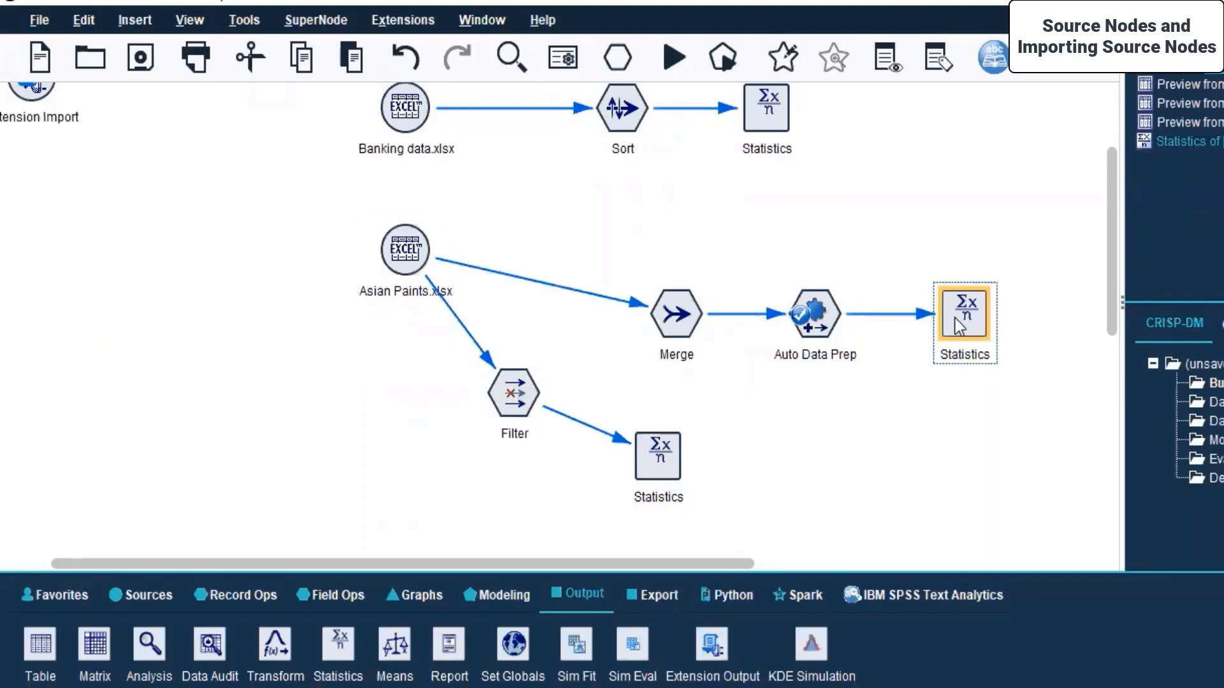
pyautogui.press('Delete')
pyautogui.press('Delete')
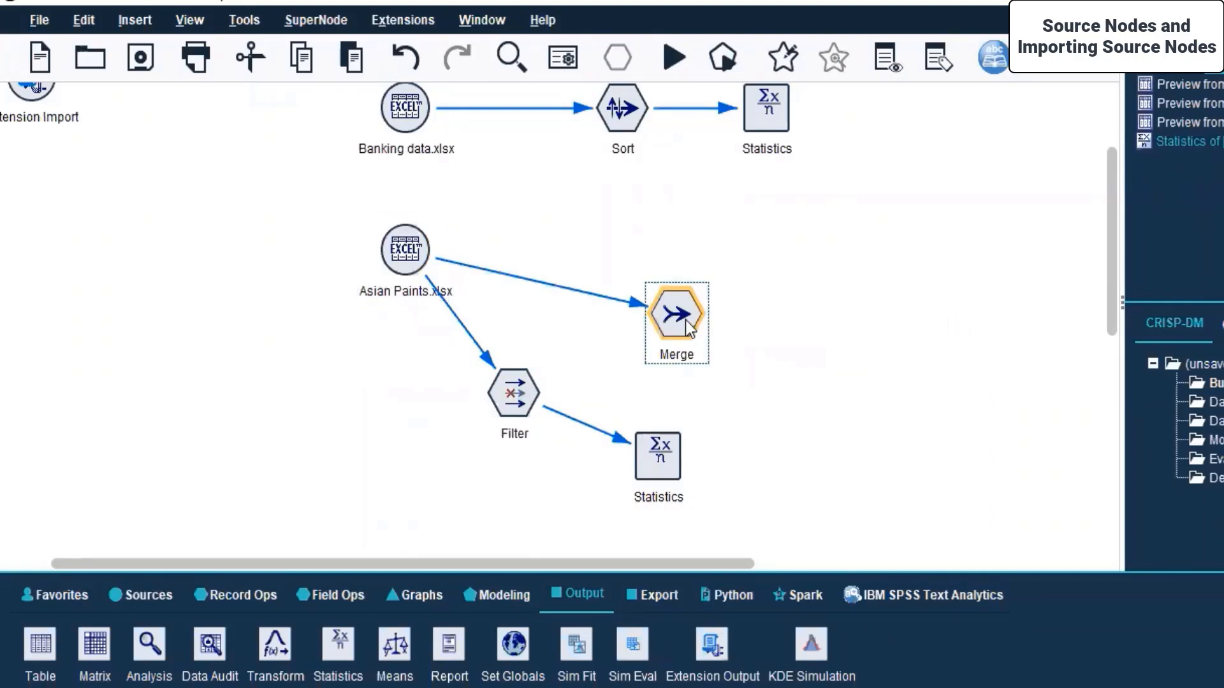
pyautogui.press('Delete')
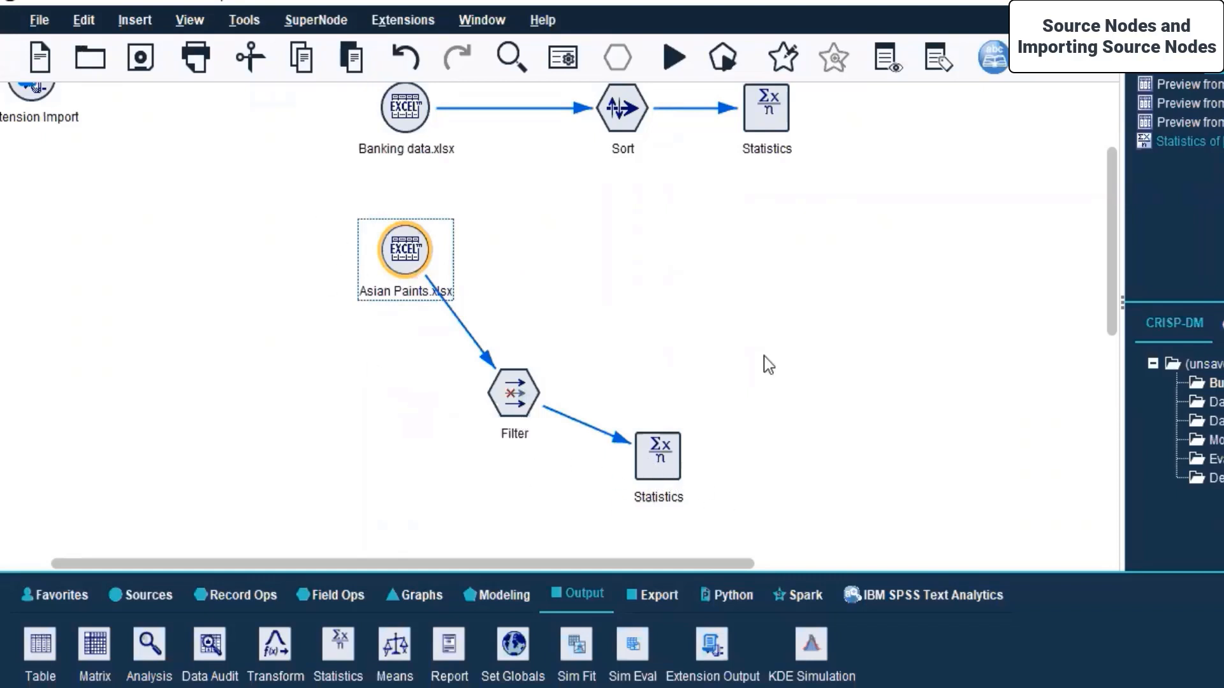
pyautogui.click(568, 274)
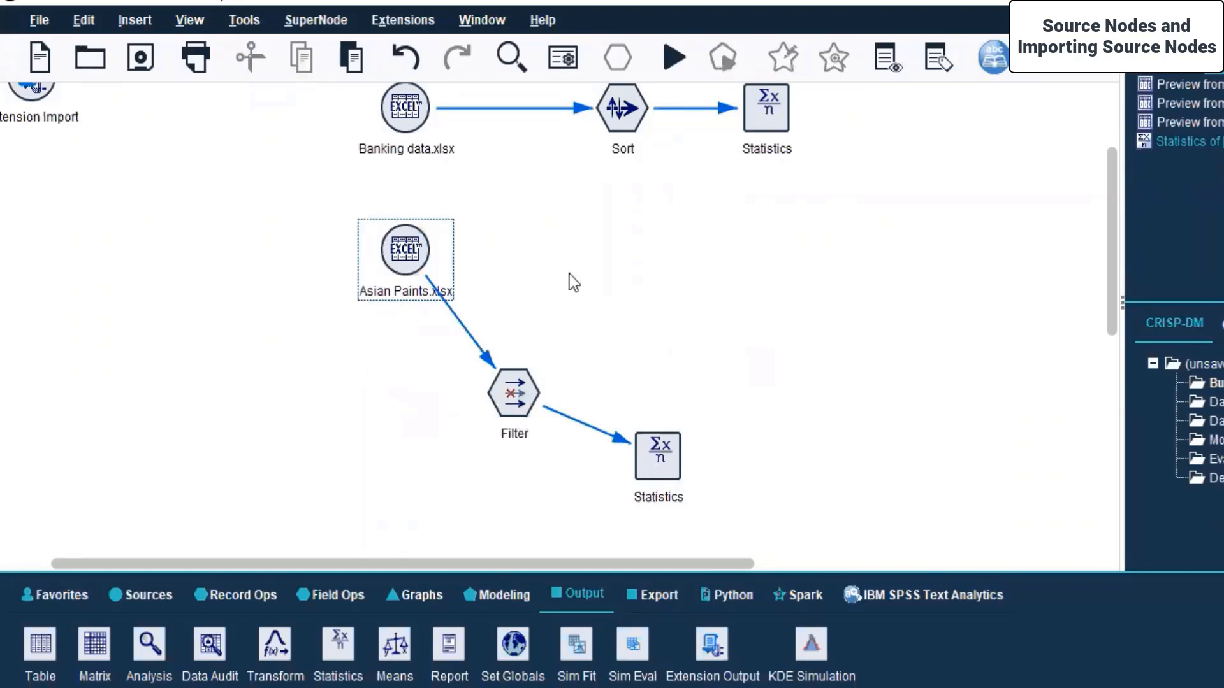
# Step: Try to run the stream from Asian Paints.xlsx and check the settings of the Statistics node after the Filter
pyautogui.click(404, 265)
pyautogui.rightClick(404, 265)
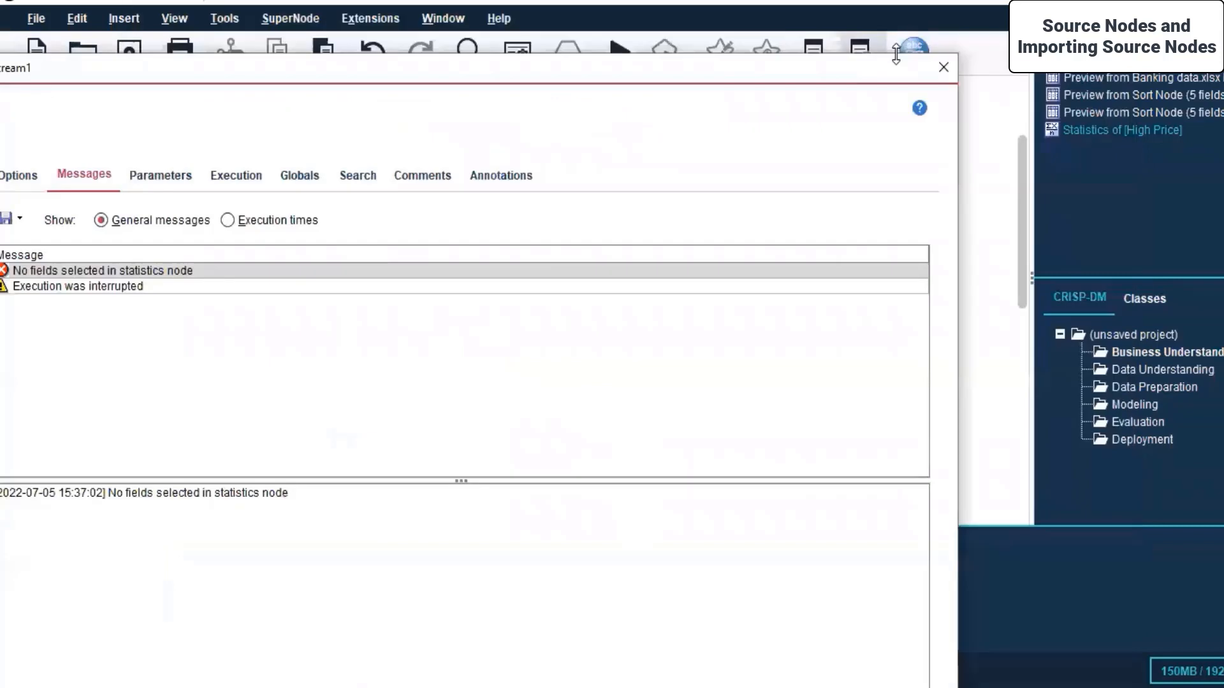
pyautogui.click(946, 66)
pyautogui.doubleClick(600, 420)
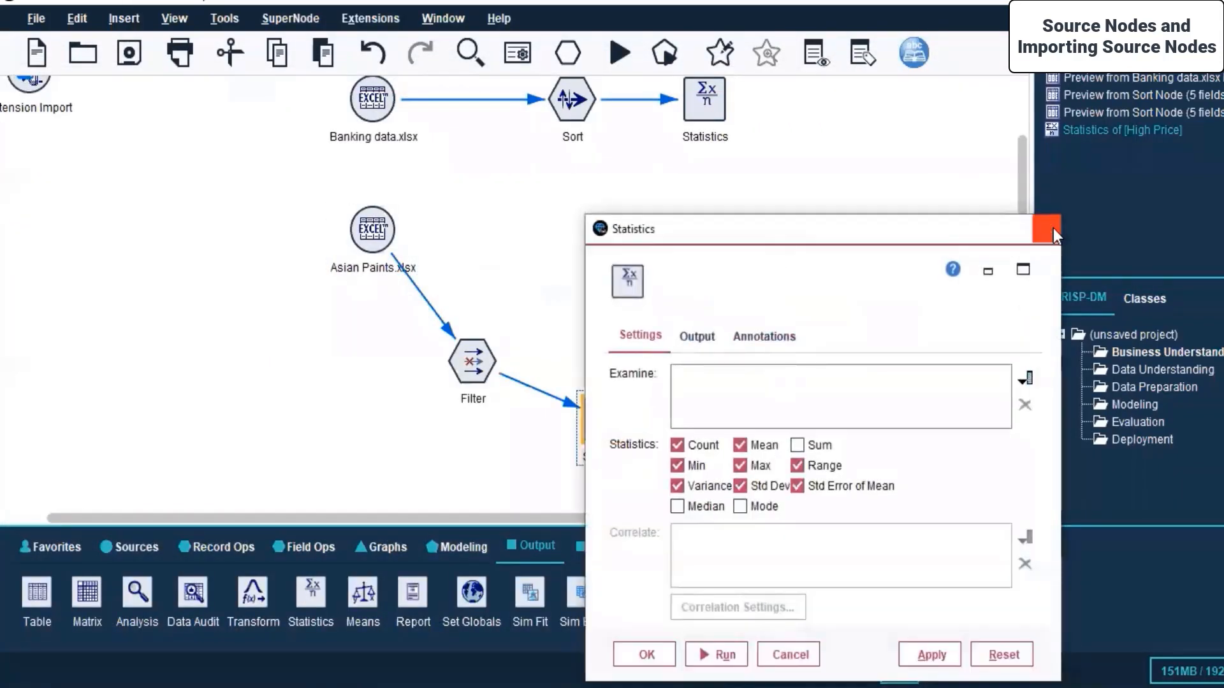
pyautogui.click(1047, 228)
# Step: Preview the Filter node's output and compare the table with the included and excluded fields in its settings
pyautogui.click(474, 377)
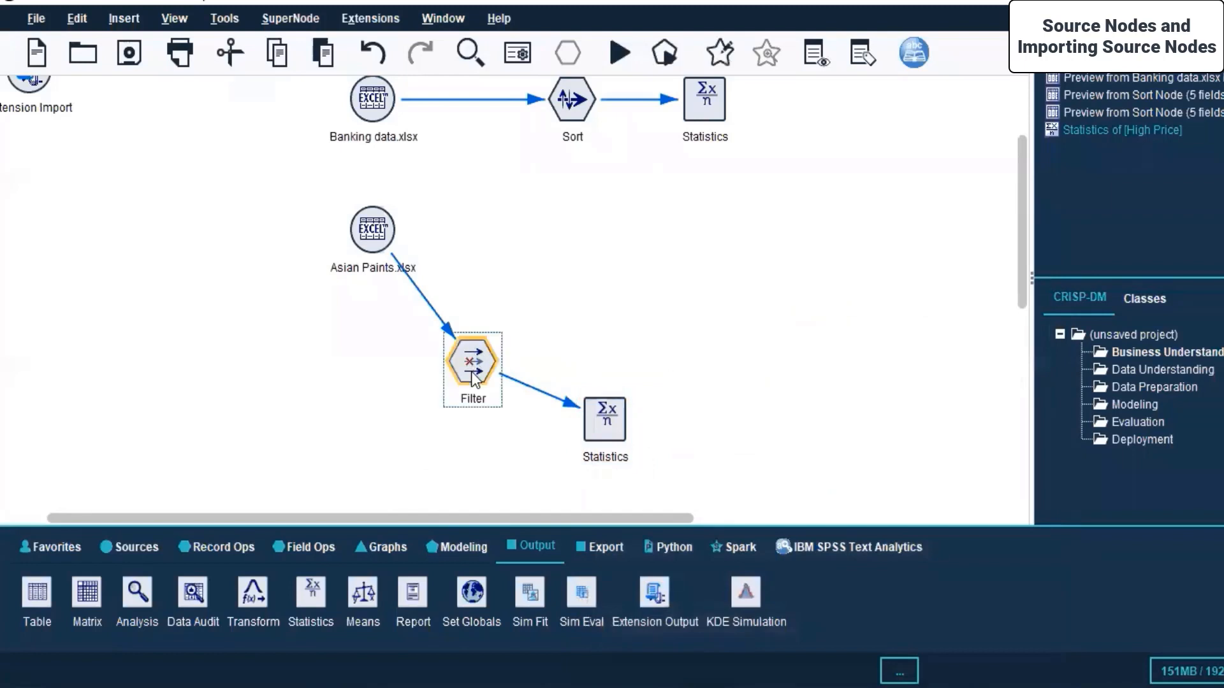
pyautogui.rightClick(474, 377)
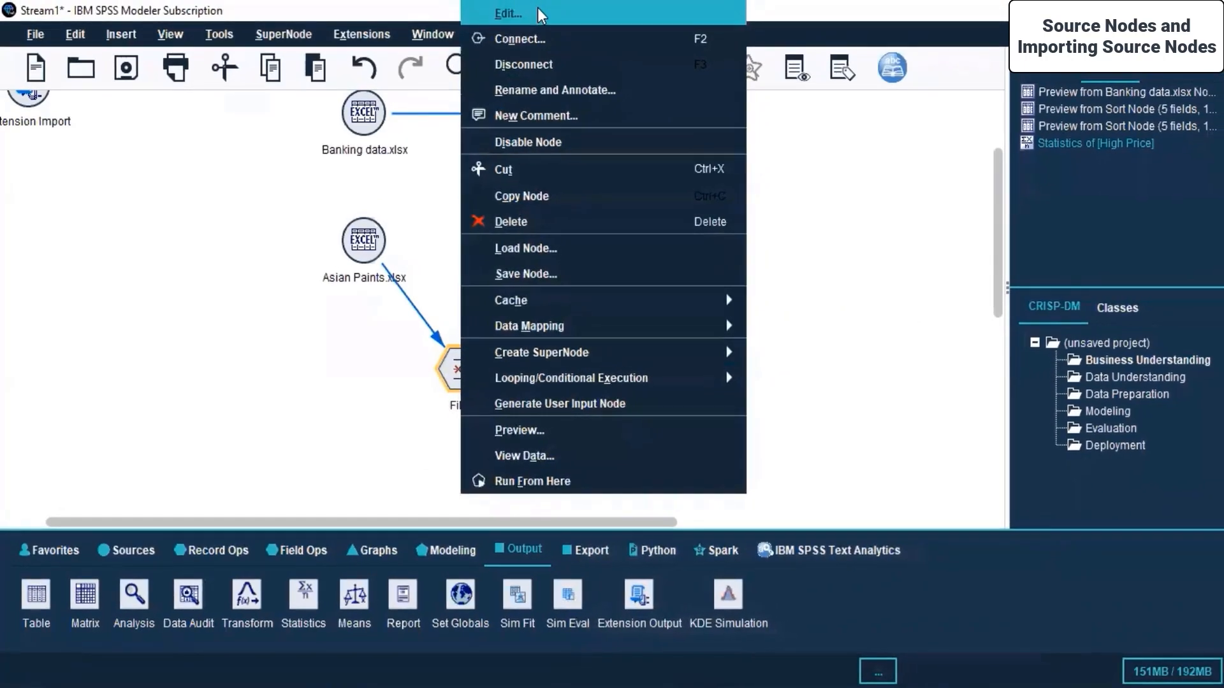
pyautogui.press('Return')
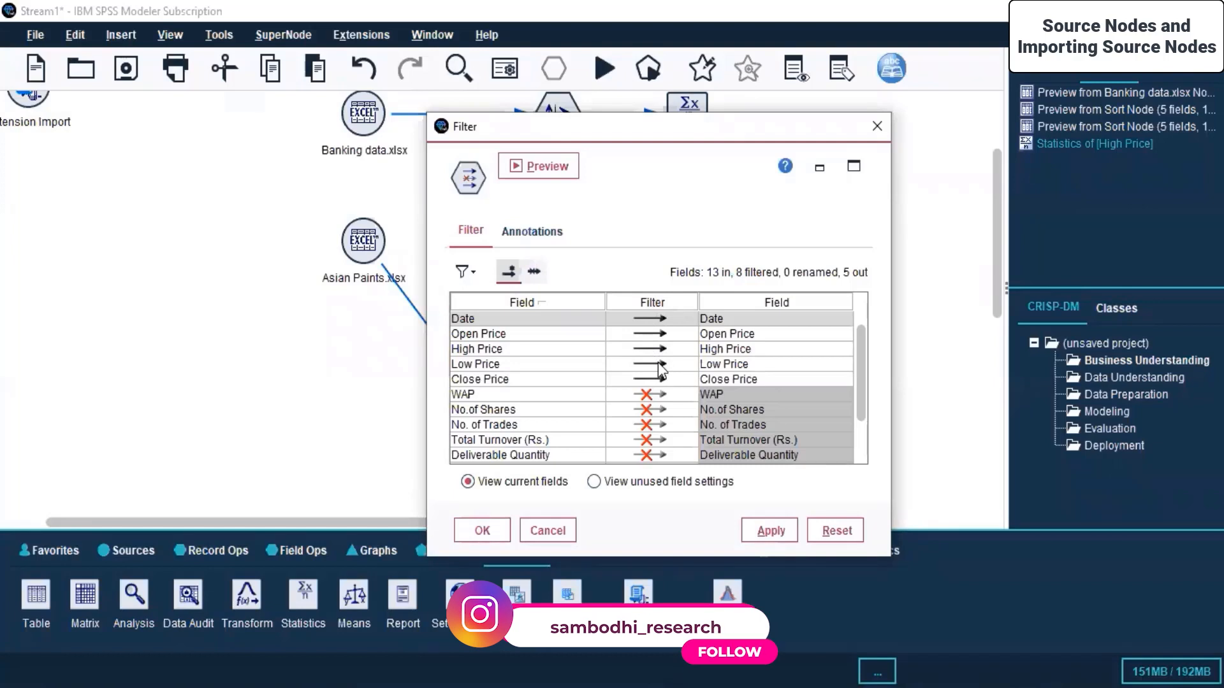
pyautogui.click(553, 166)
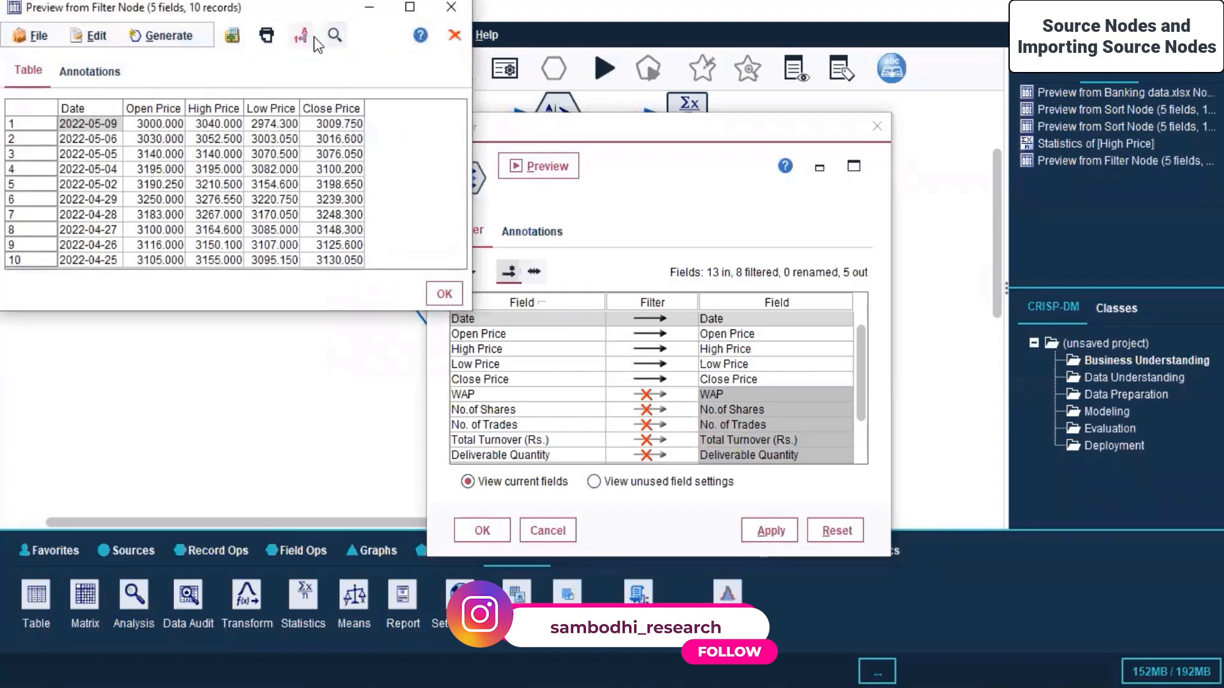
pyautogui.moveTo(307, 9); pyautogui.dragTo(1130, 42)
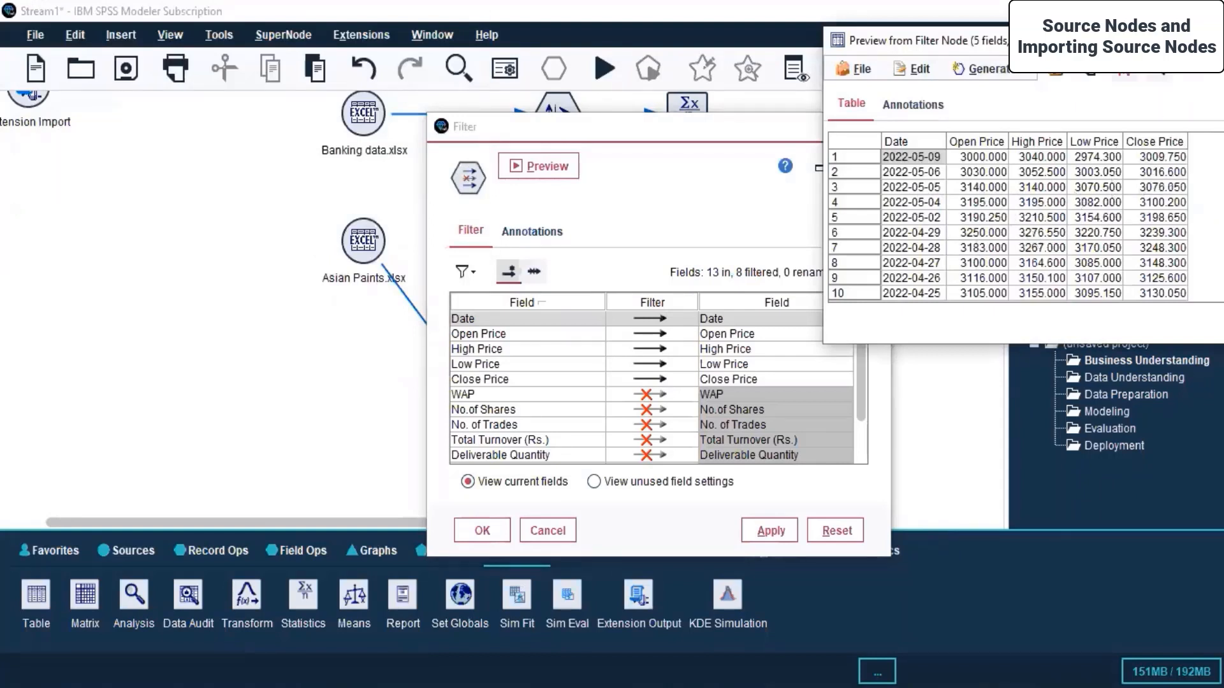
pyautogui.moveTo(1142, 38); pyautogui.dragTo(276, 67)
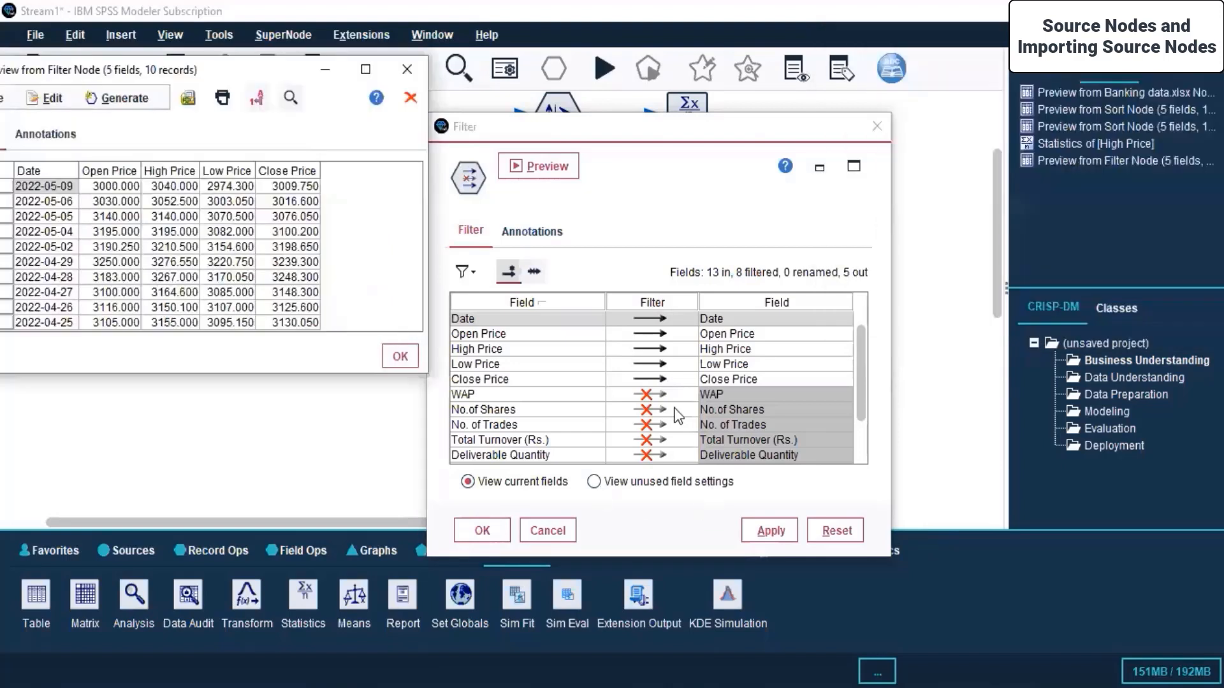
pyautogui.click(648, 393)
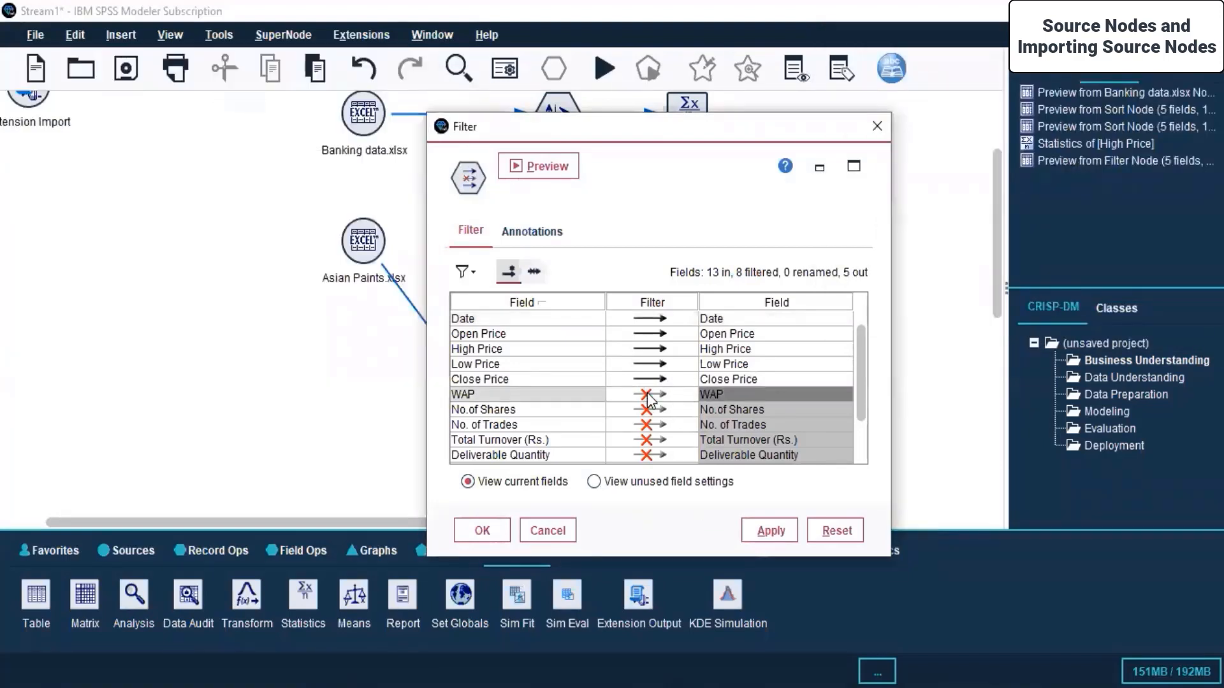
# Step: Include the WAP field in the Filter node and preview the node's output to check the added column
pyautogui.click(648, 393)
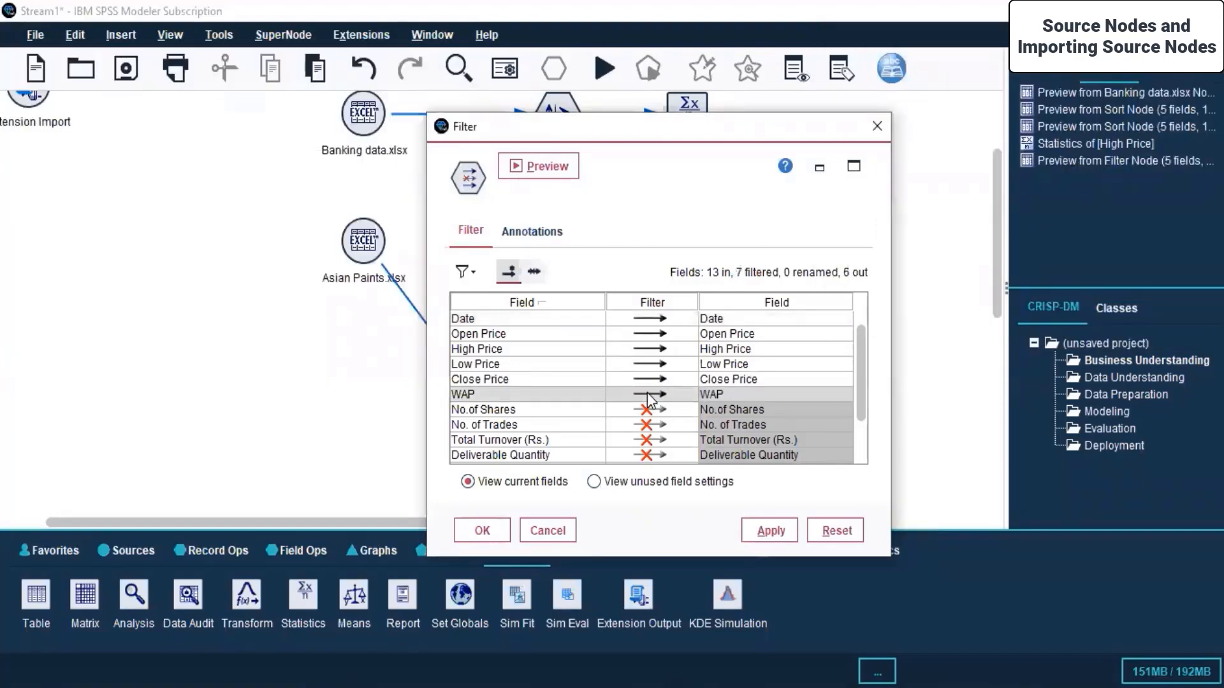
pyautogui.click(492, 526)
pyautogui.click(472, 371)
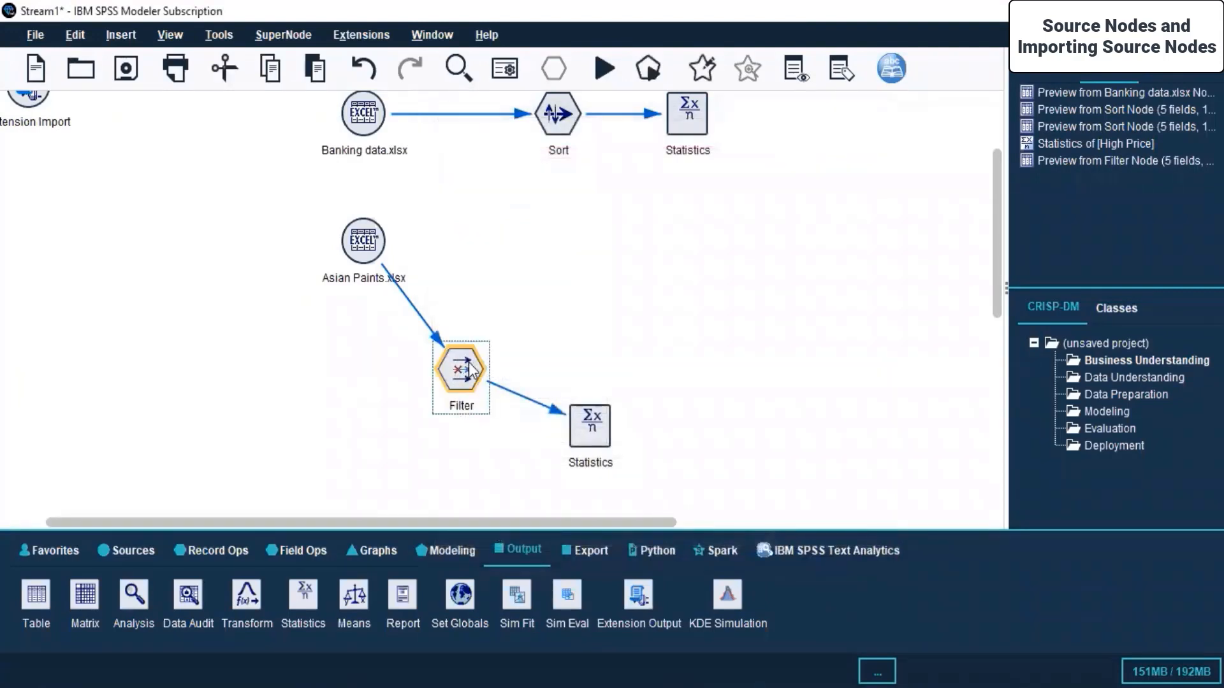
pyautogui.rightClick(472, 371)
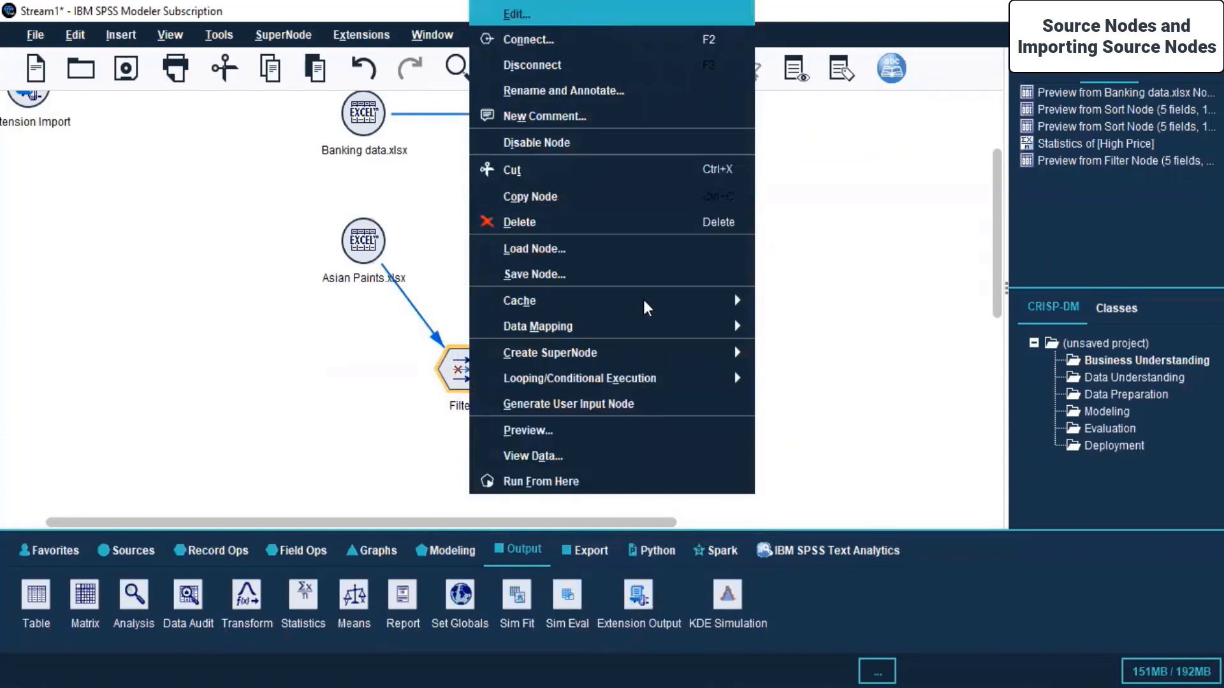
pyautogui.click(675, 14)
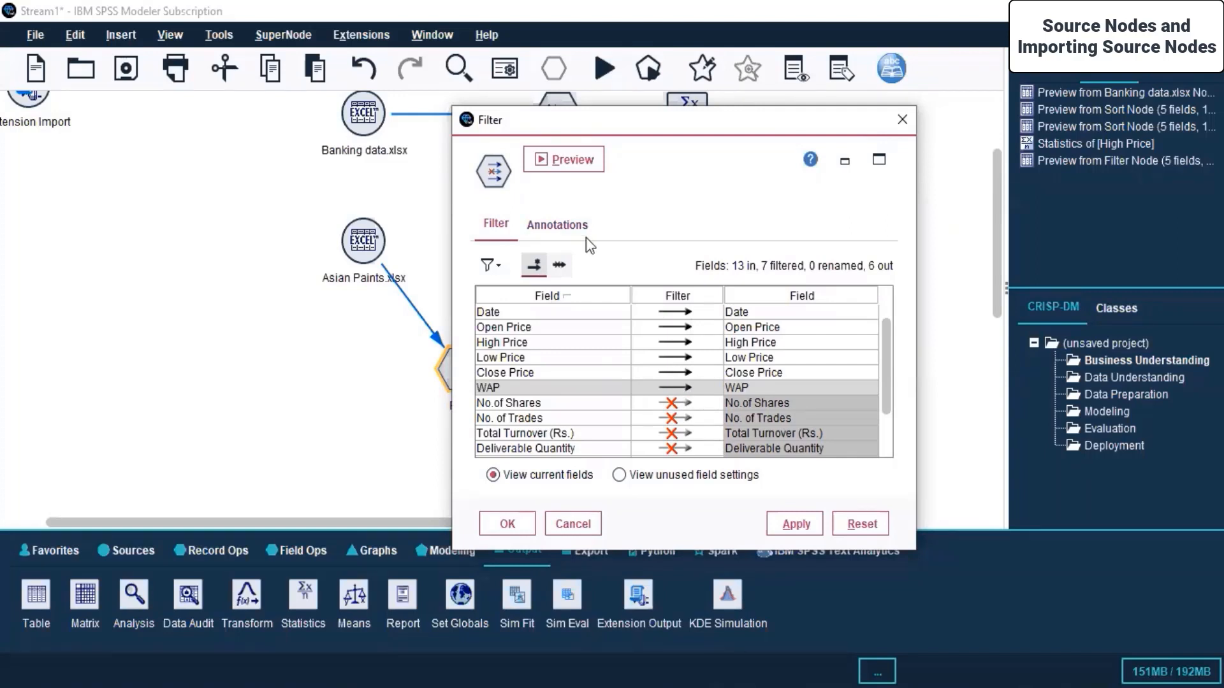
pyautogui.click(560, 163)
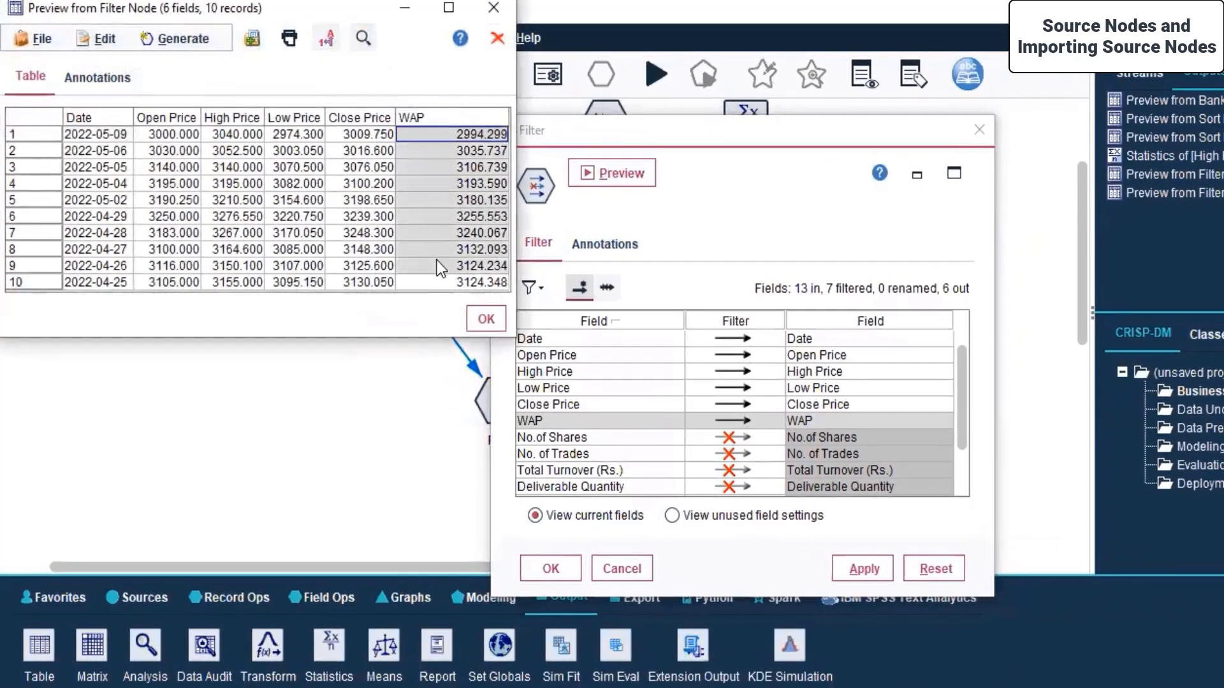
pyautogui.moveTo(437, 260); pyautogui.dragTo(439, 292)
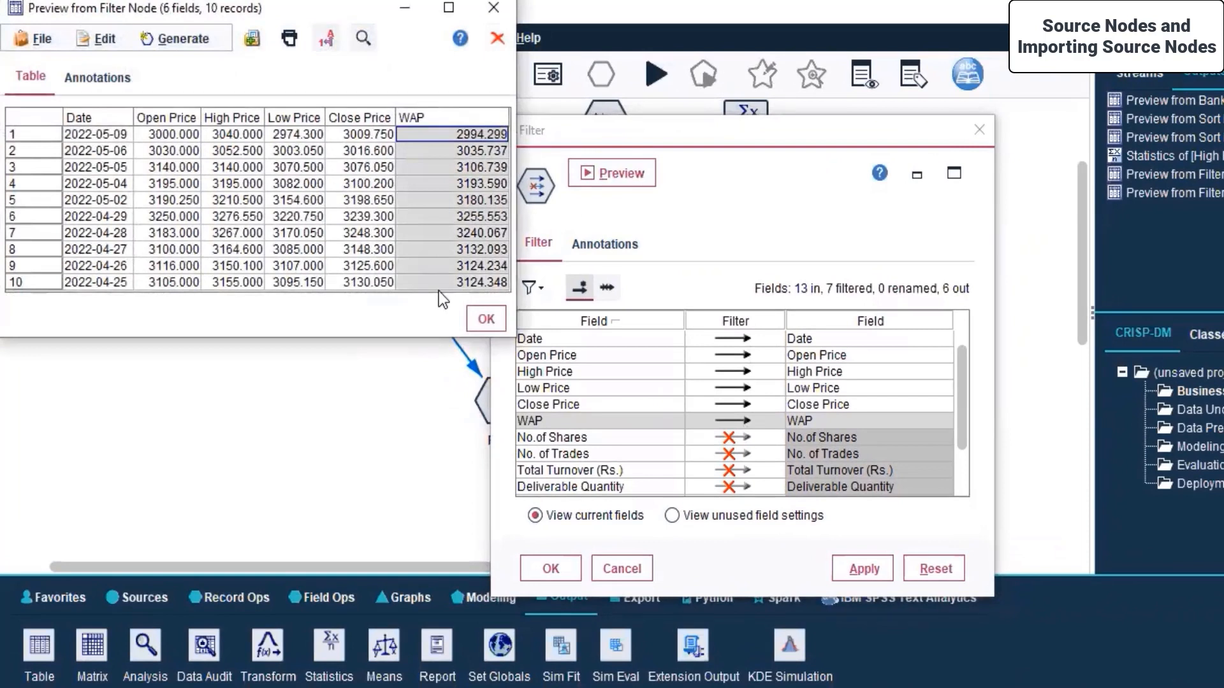
pyautogui.click(496, 319)
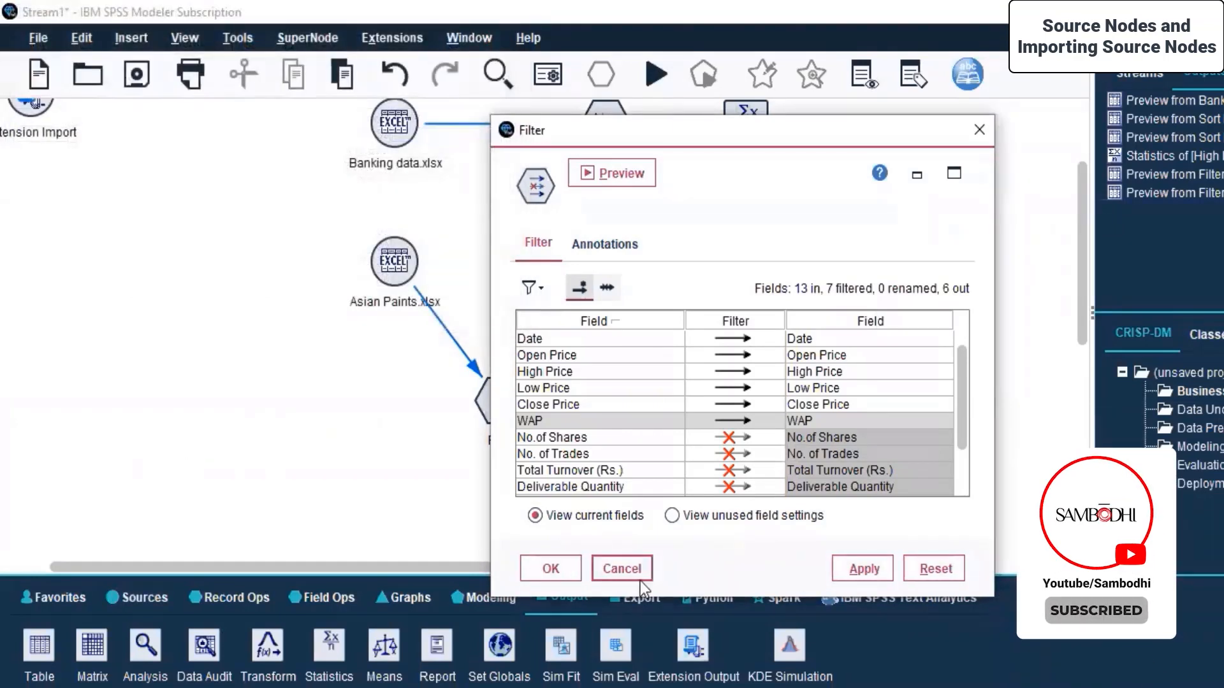
pyautogui.click(623, 569)
# Step: Add an Auto Data Prep node beside Asian Paints.xlsx and connect the source to it
pyautogui.click(329, 597)
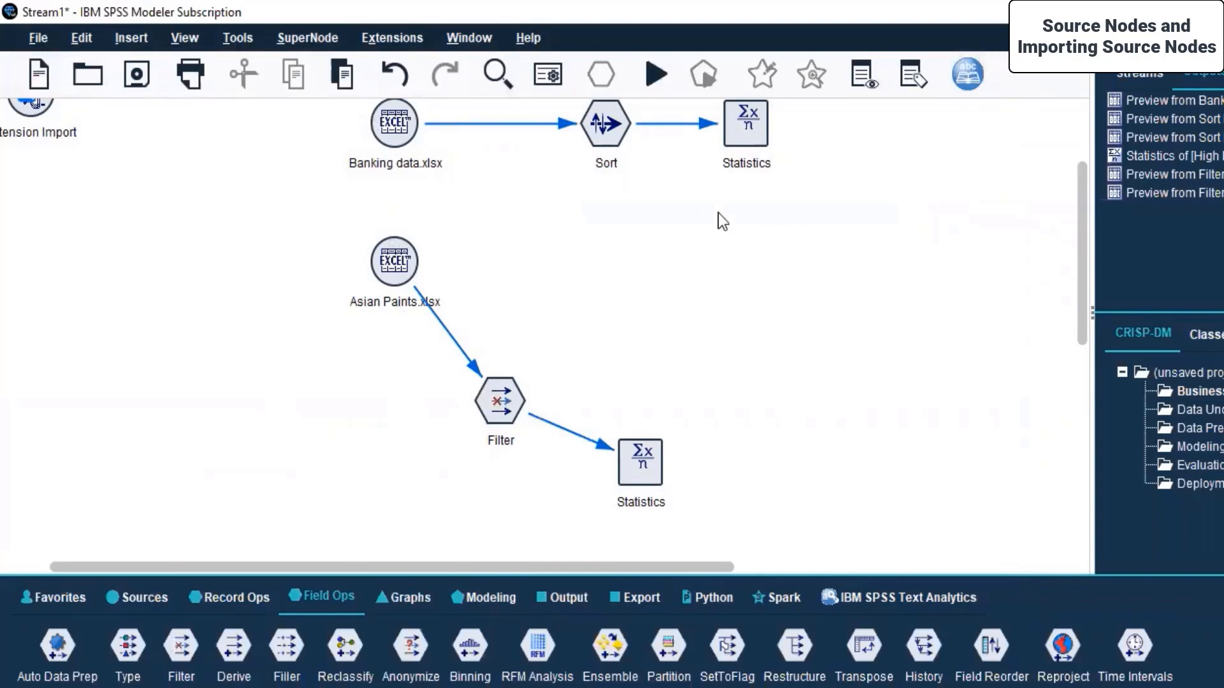
pyautogui.click(671, 278)
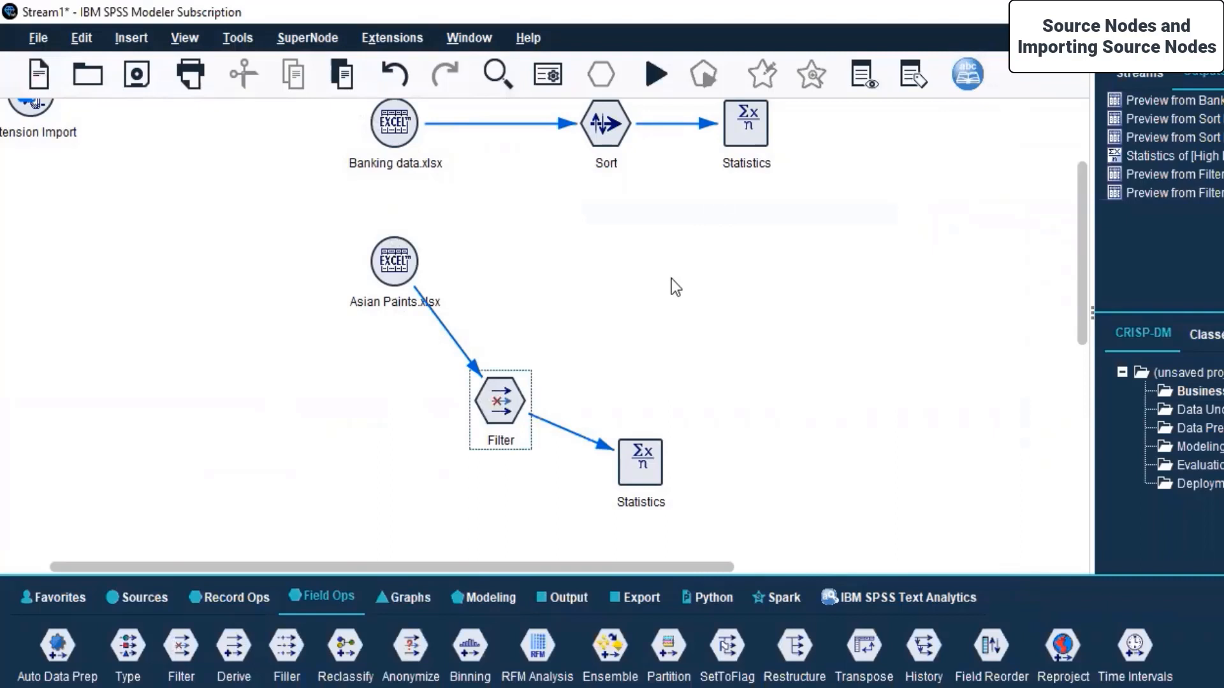
pyautogui.click(172, 645)
pyautogui.click(61, 651)
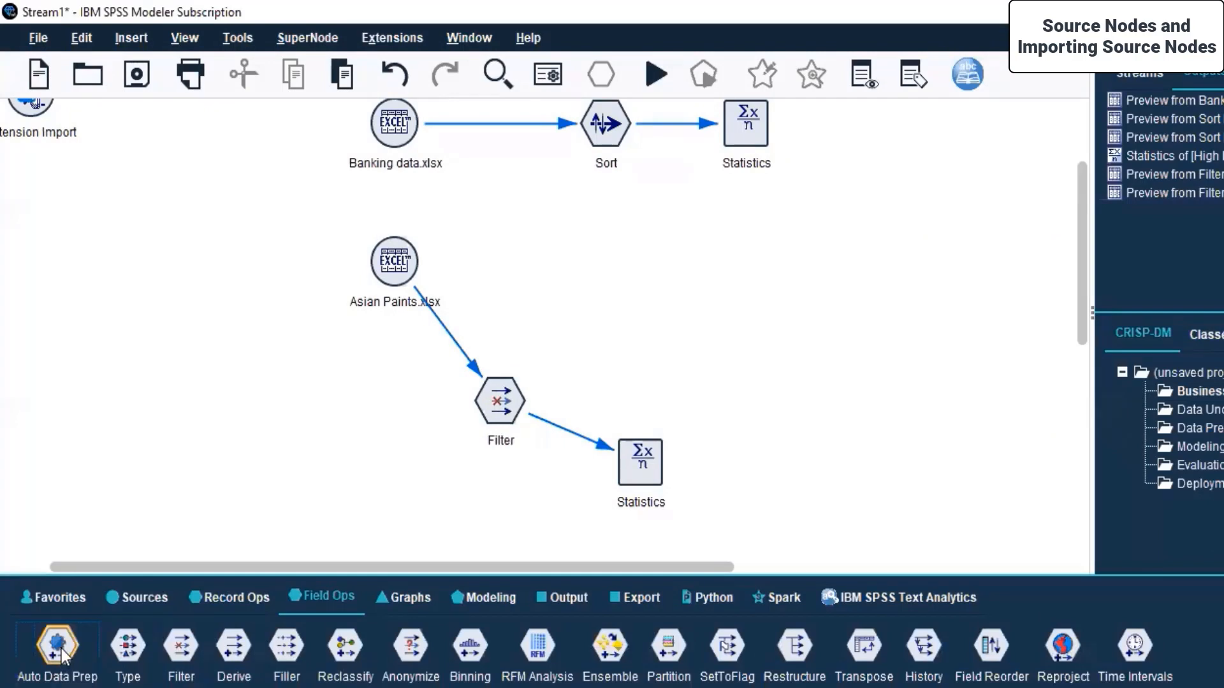
pyautogui.click(606, 253)
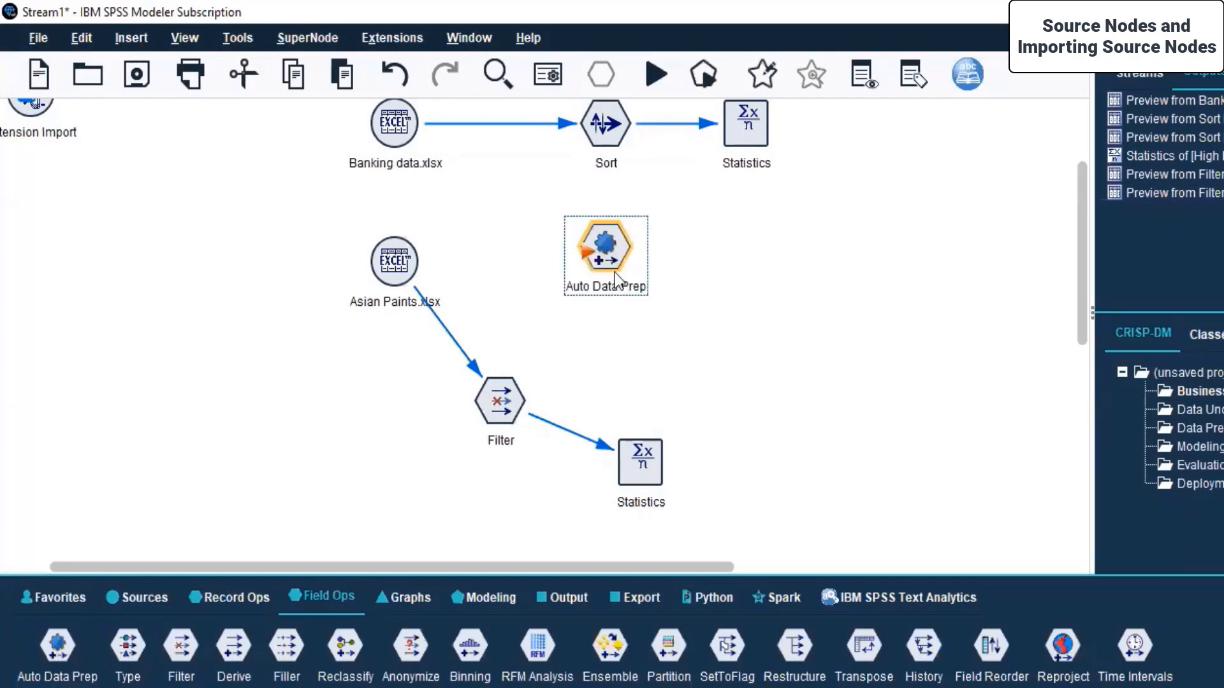
pyautogui.click(390, 277)
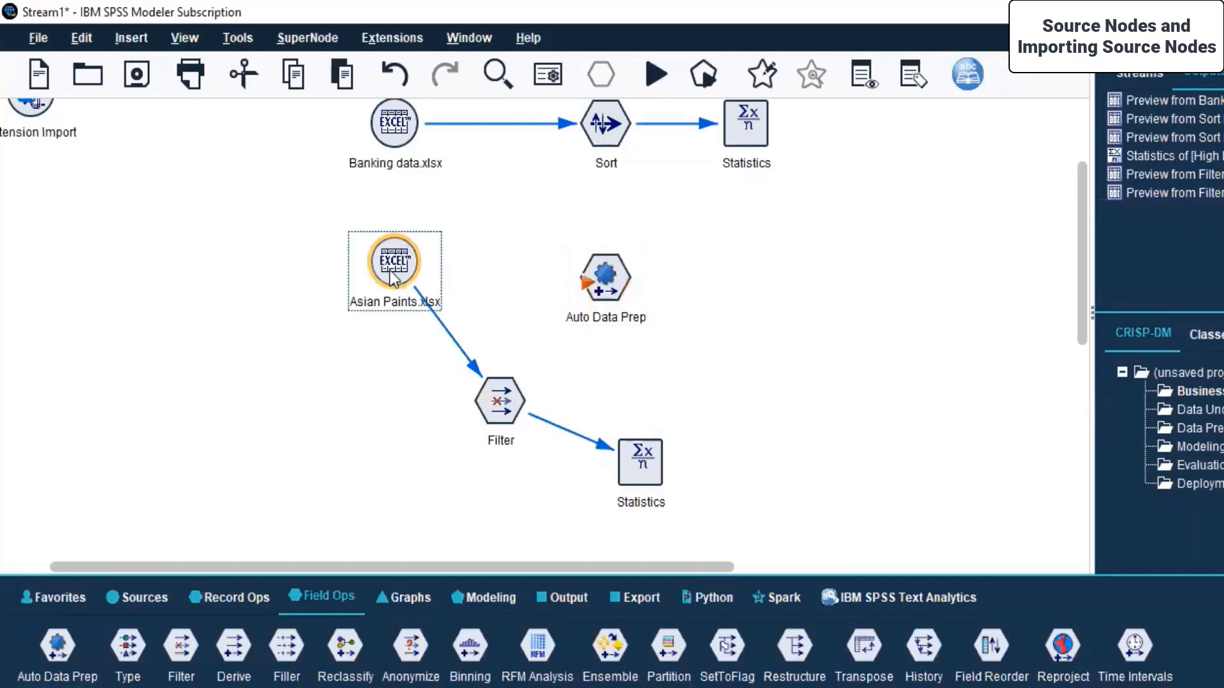
pyautogui.rightClick(389, 271)
pyautogui.click(501, 314)
pyautogui.click(605, 280)
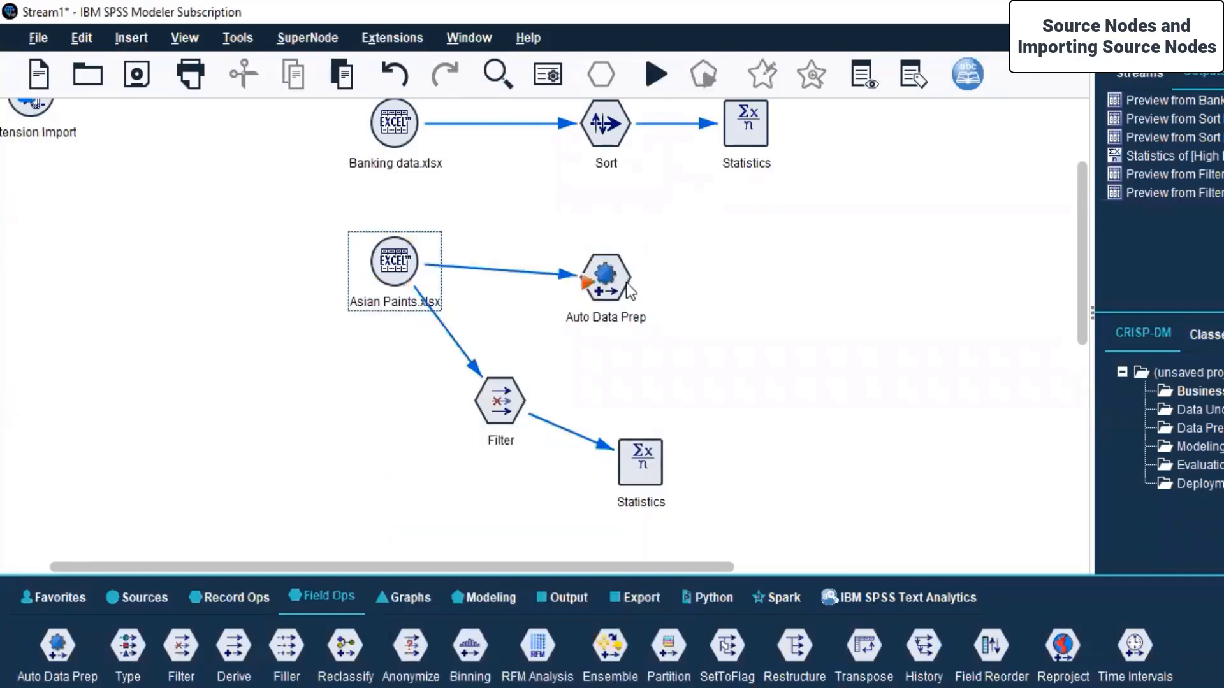
# Step: Try to run the stream from Asian Paints.xlsx with both the Filter and Auto Data Prep branches attached
pyautogui.rightClick(390, 263)
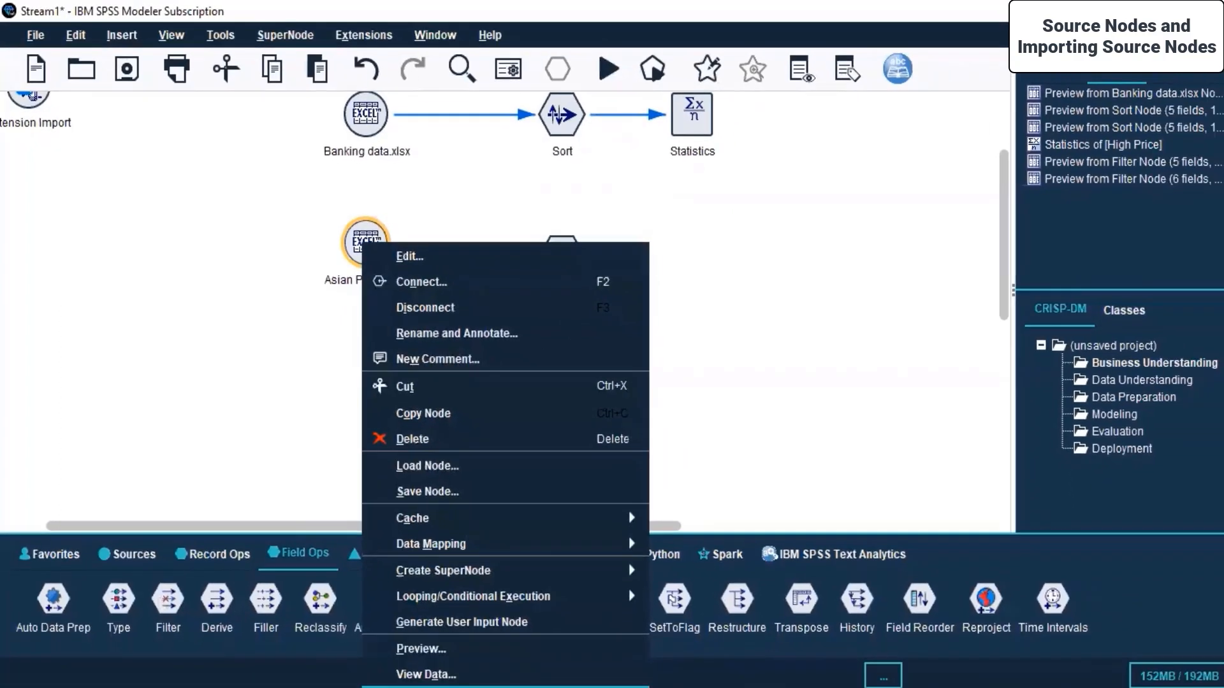
pyautogui.click(423, 685)
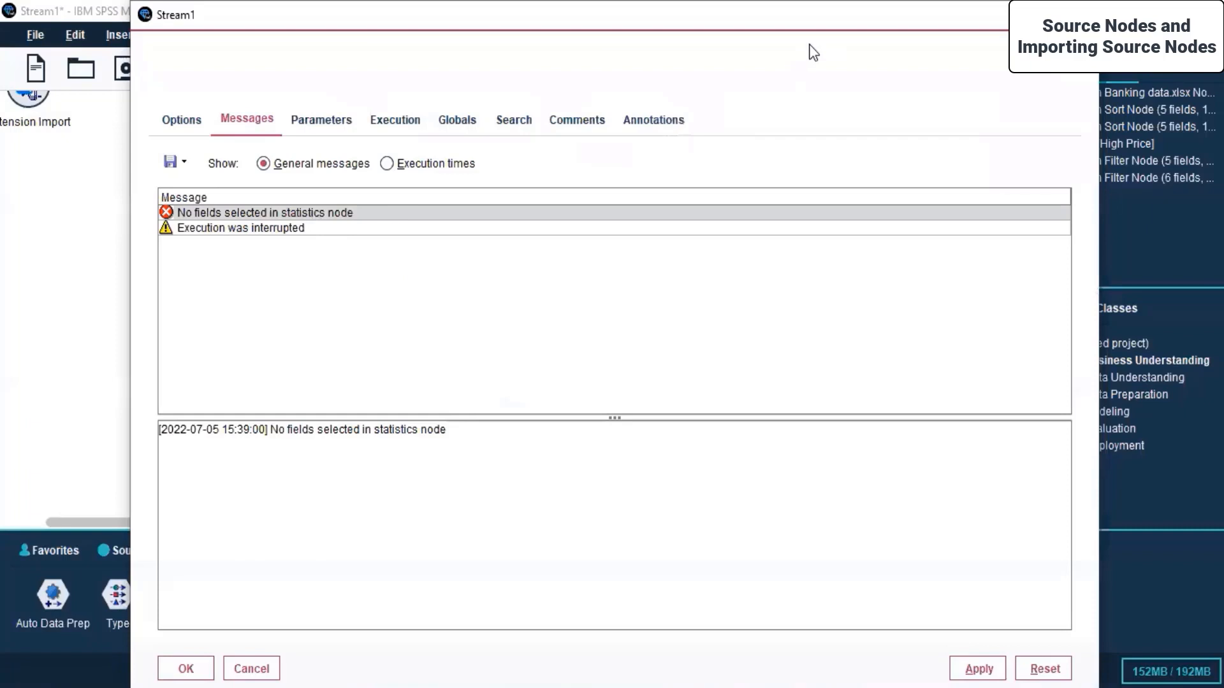
pyautogui.click(880, 176)
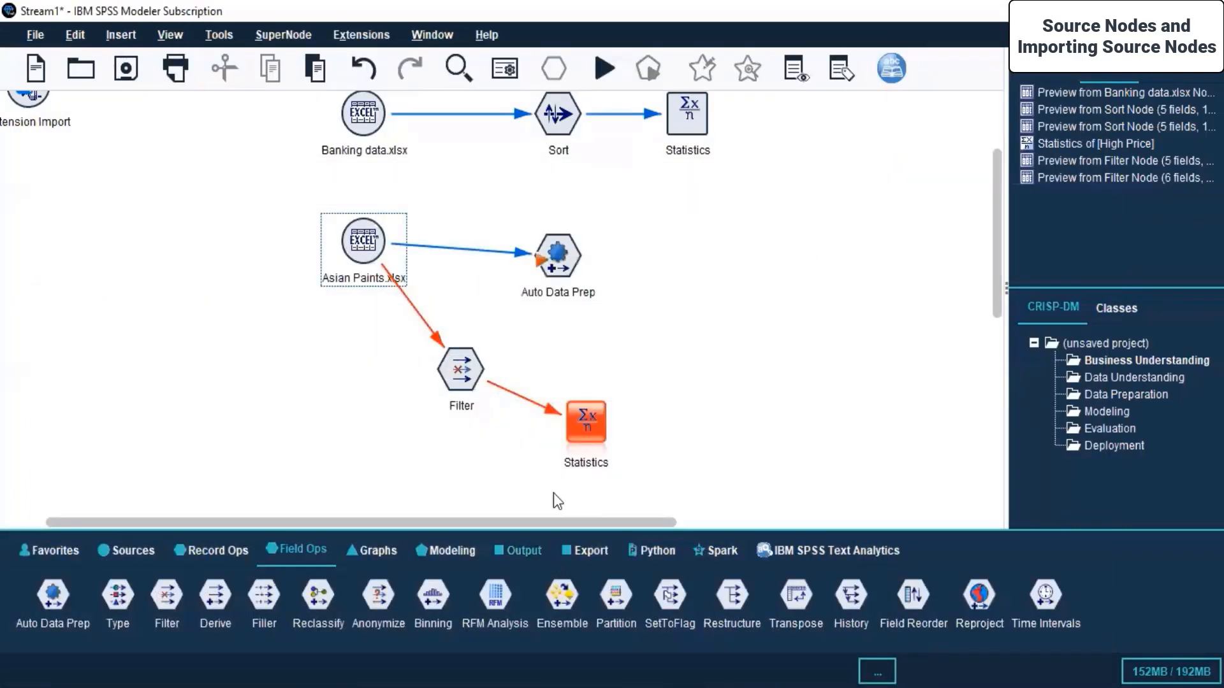
# Step: Delete the Statistics and Filter nodes from the Asian Paints branch and align Auto Data Prep horizontally with the source
pyautogui.click(582, 428)
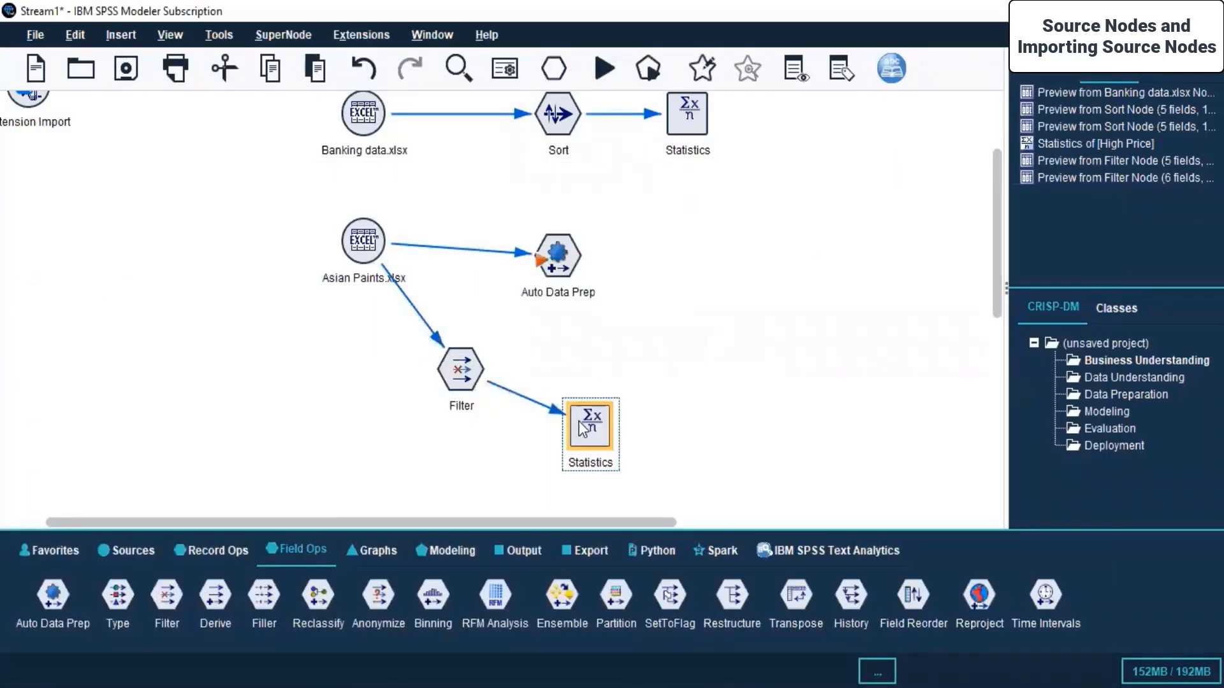
pyautogui.press('Delete')
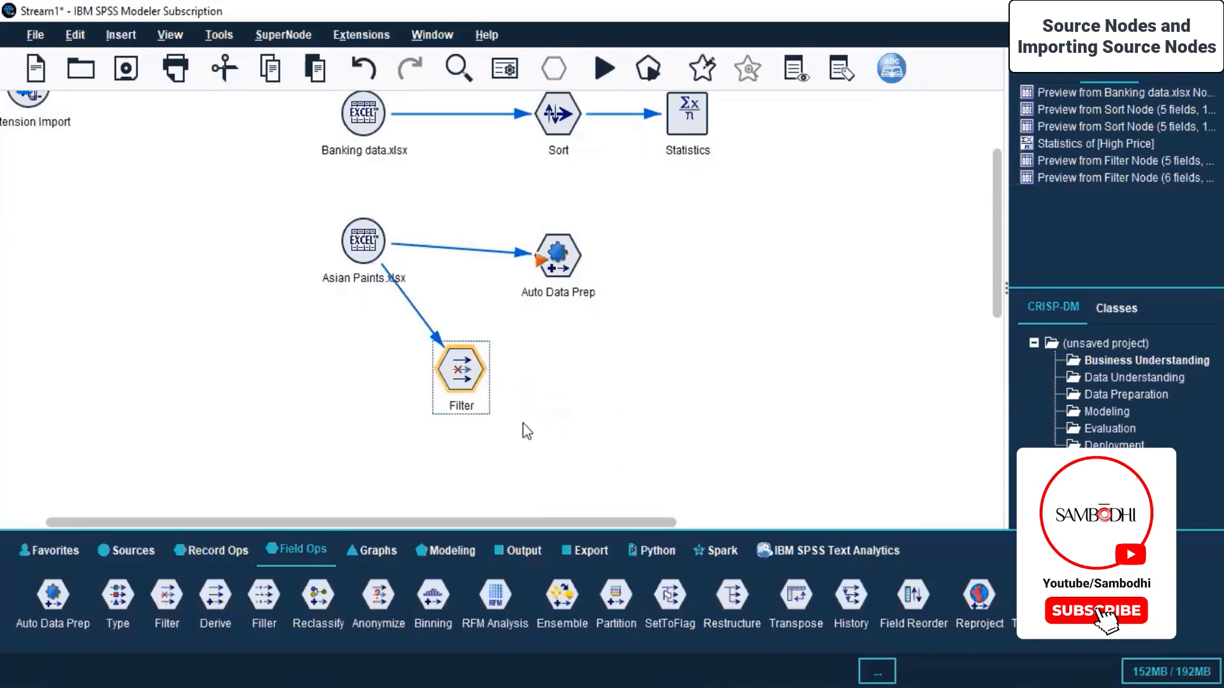
pyautogui.press('Delete')
pyautogui.click(557, 253)
pyautogui.moveTo(555, 251); pyautogui.dragTo(556, 240)
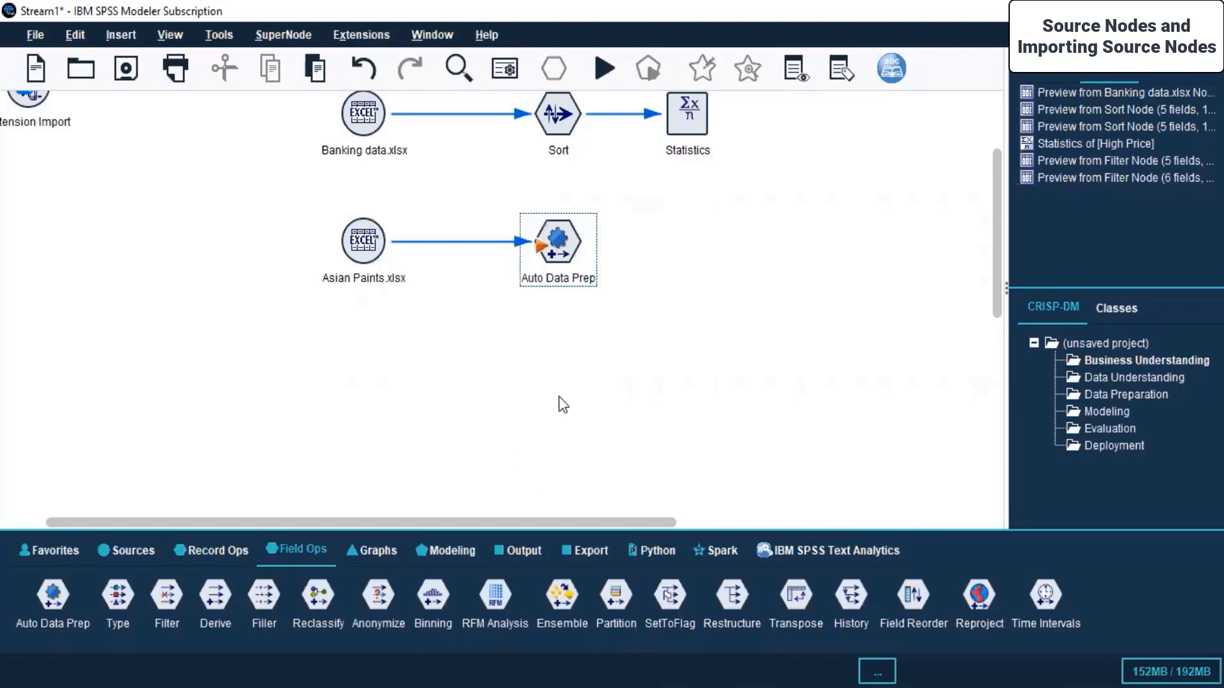
# Step: Try to run the stream from Asian Paints.xlsx with only the Auto Data Prep node attached
pyautogui.rightClick(364, 248)
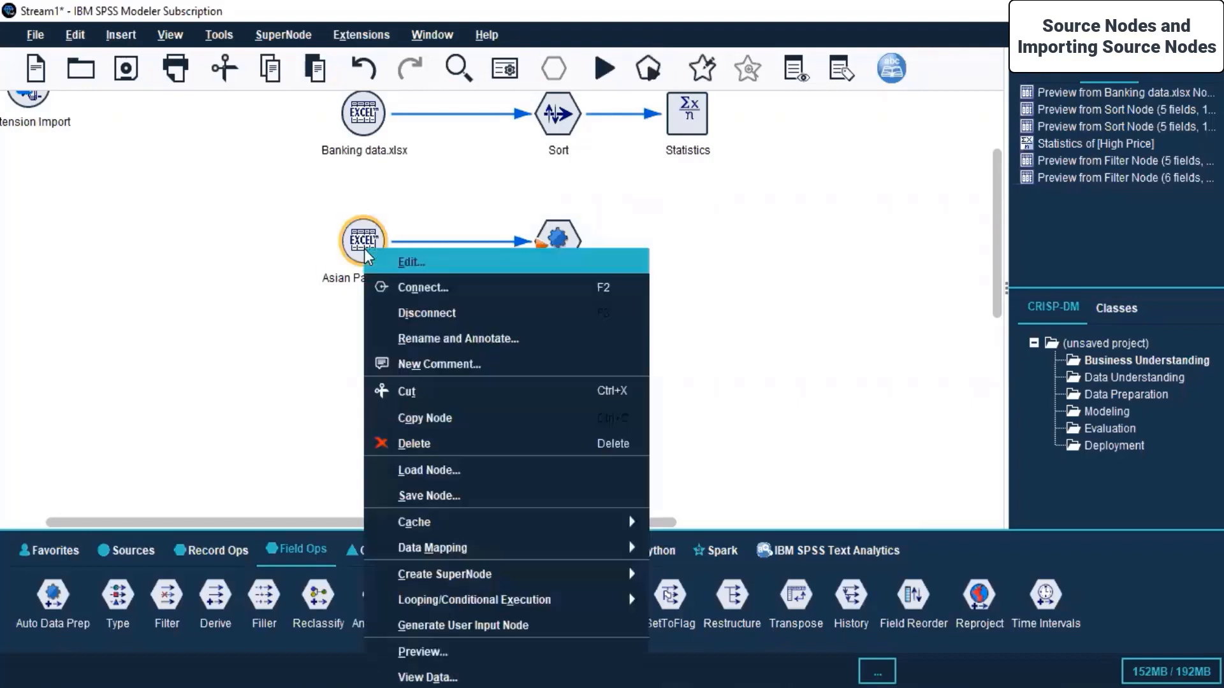
pyautogui.click(460, 687)
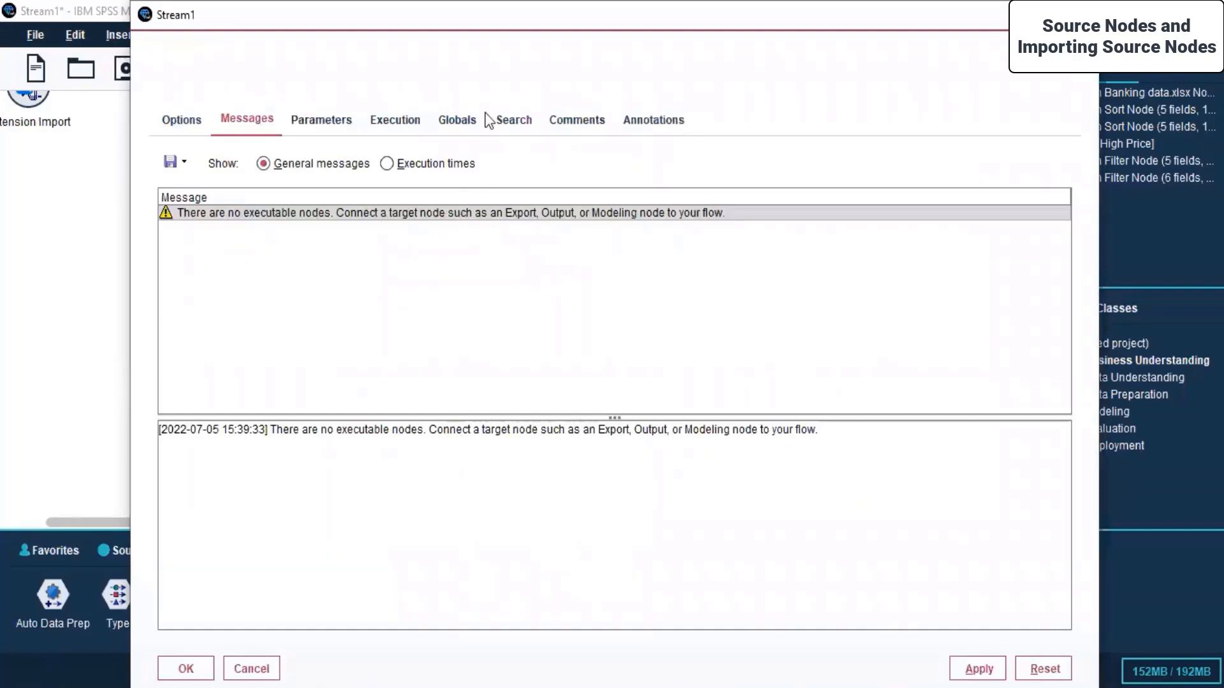
pyautogui.moveTo(450, 15); pyautogui.dragTo(185, 149)
pyautogui.click(820, 149)
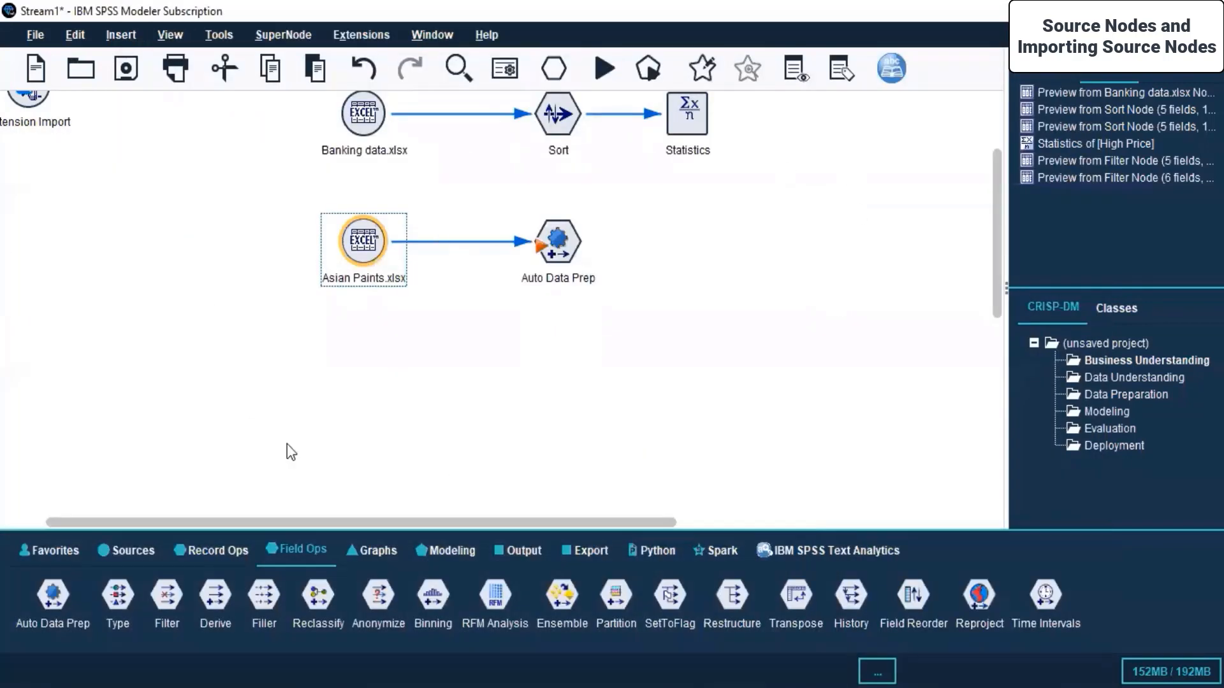
# Step: Add a Table output node in line with Auto Data Prep and connect Auto Data Prep to it
pyautogui.click(589, 550)
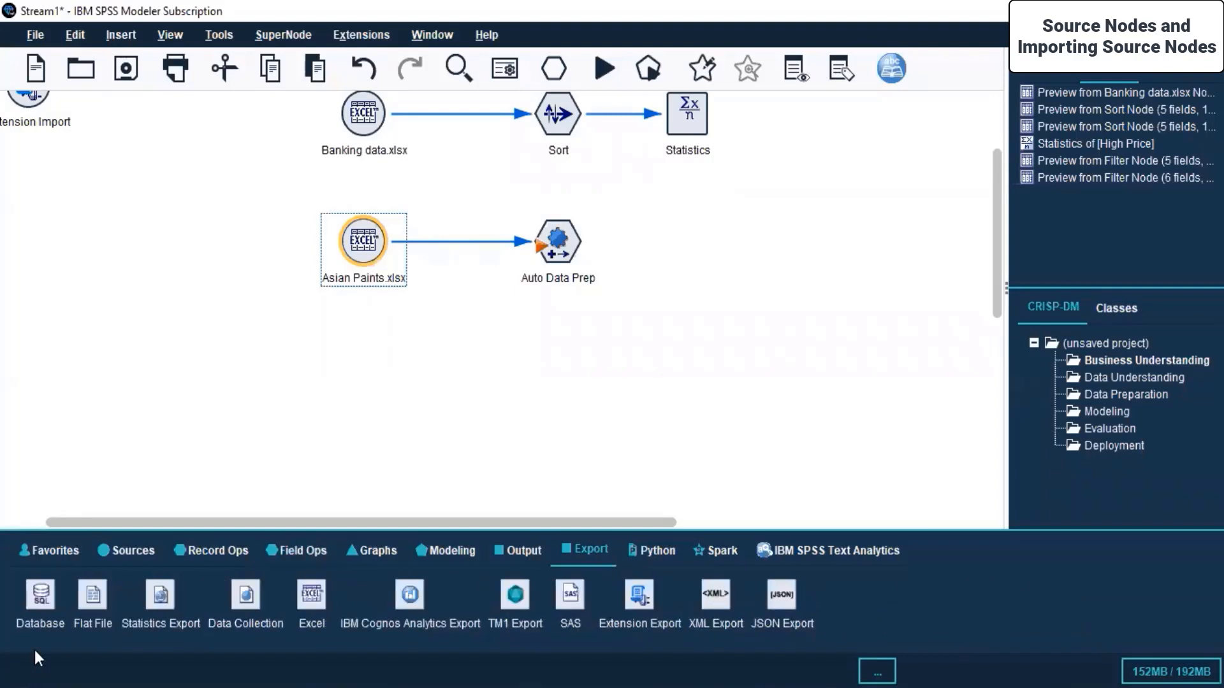
pyautogui.click(586, 547)
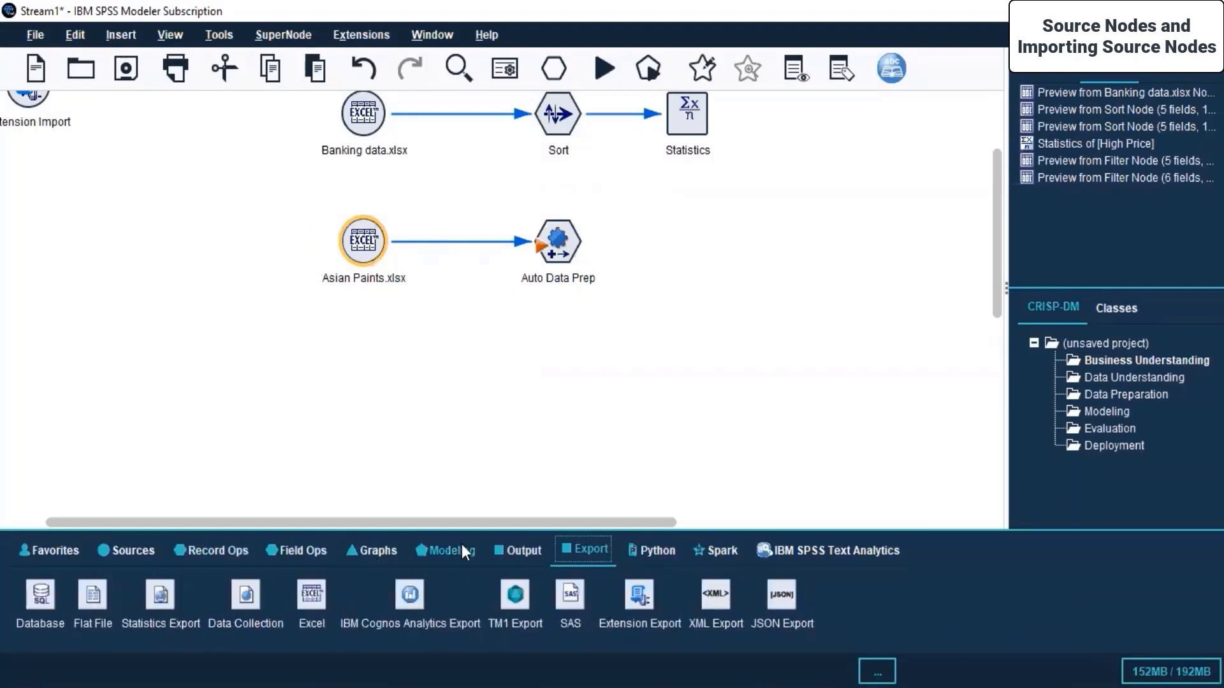
pyautogui.click(517, 549)
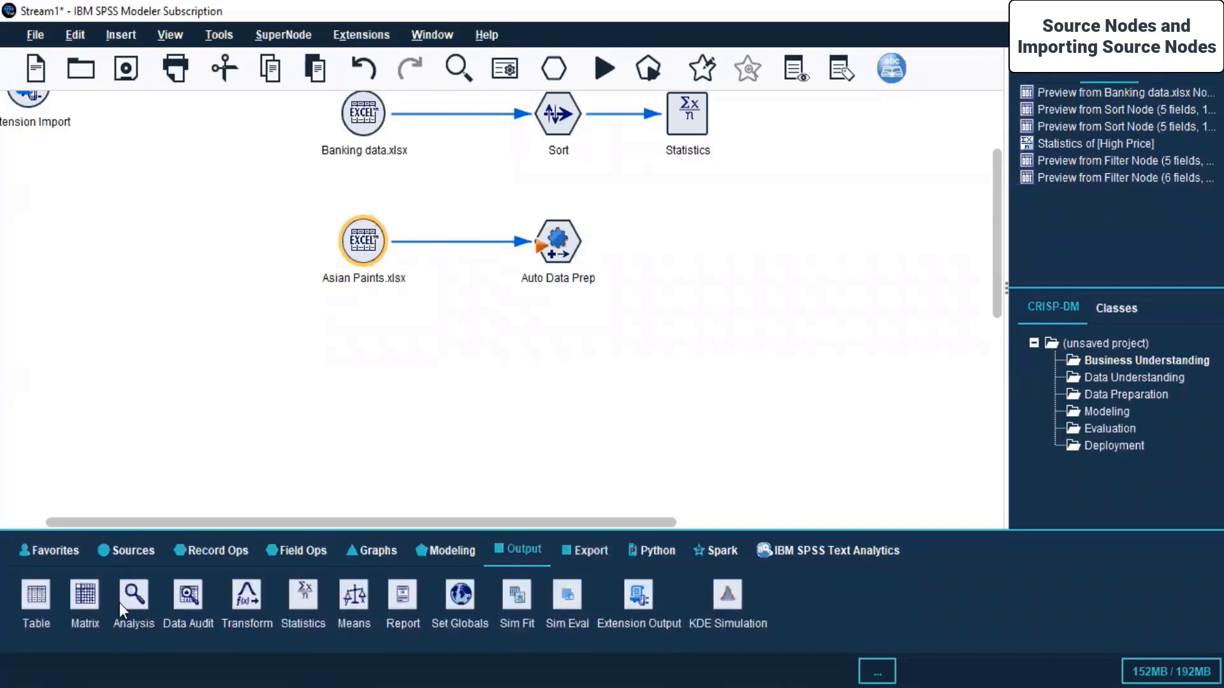
pyautogui.moveTo(40, 603); pyautogui.dragTo(770, 219)
pyautogui.moveTo(696, 247); pyautogui.dragTo(696, 247)
pyautogui.click(541, 243)
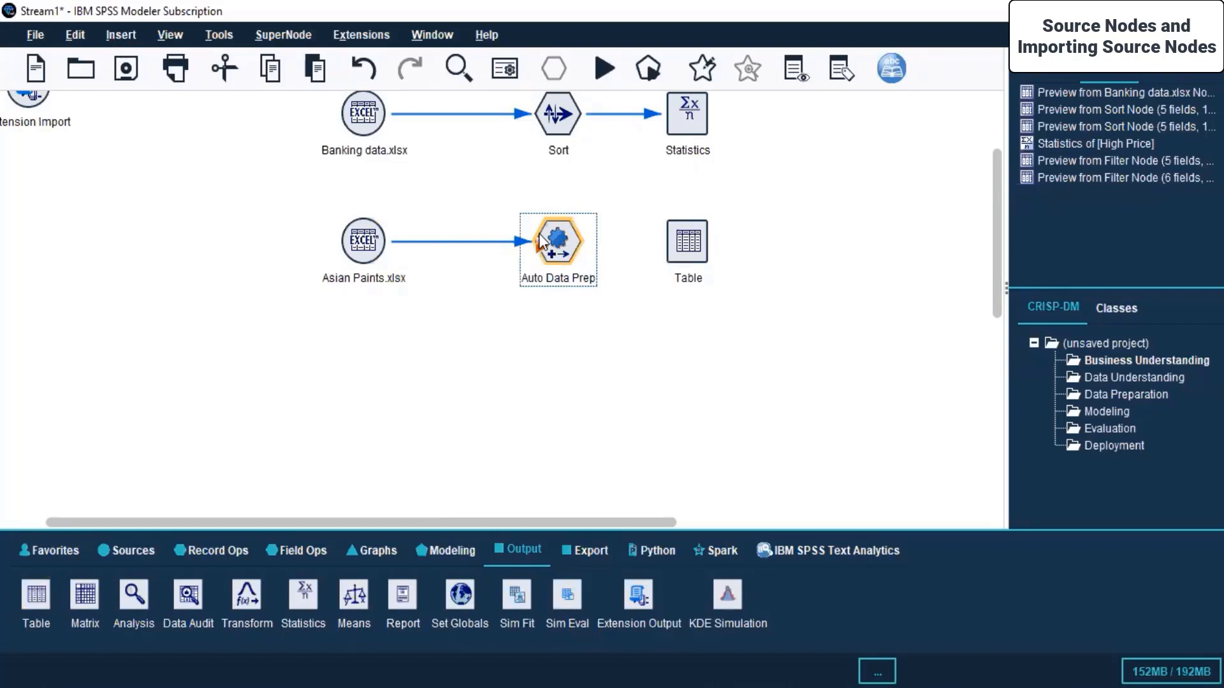
pyautogui.rightClick(541, 242)
pyautogui.click(632, 30)
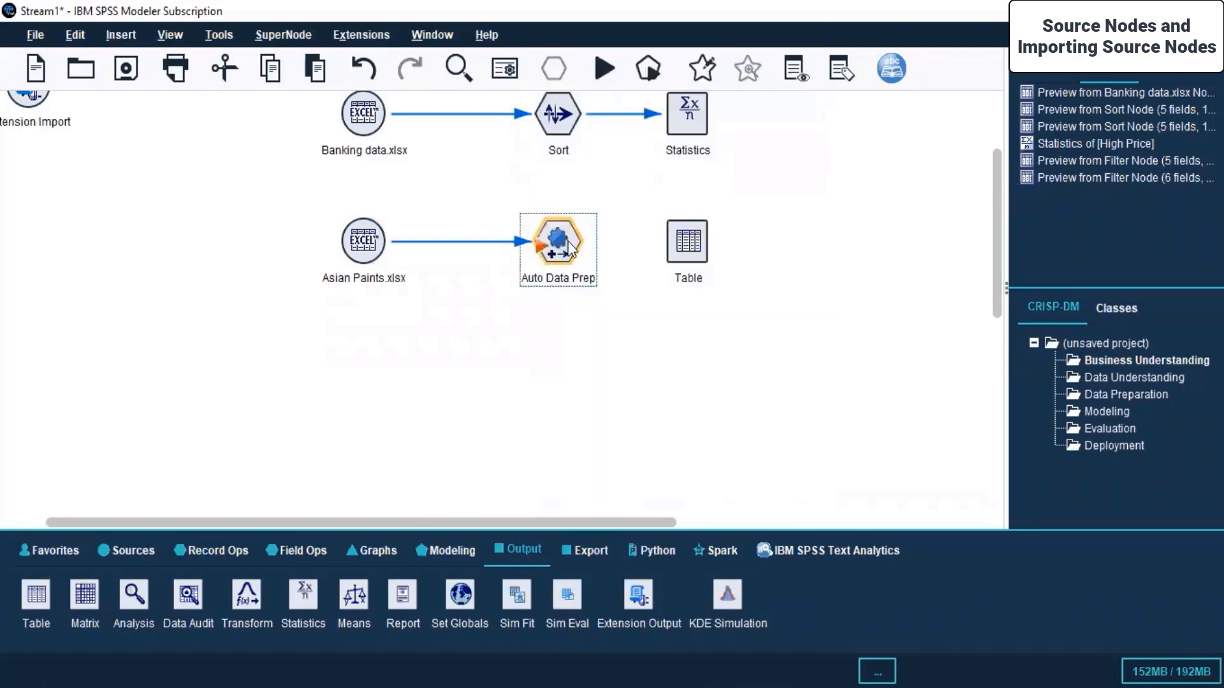
pyautogui.click(695, 247)
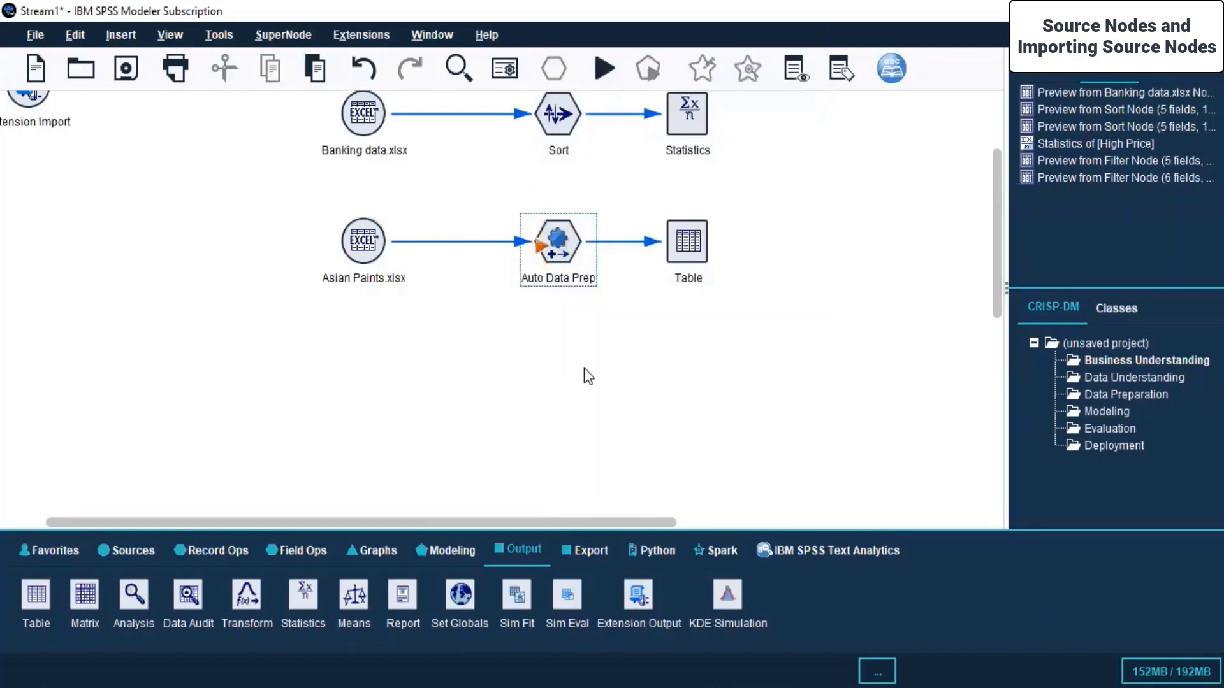
# Step: Run the stream from Asian Paints.xlsx to generate the Table output
pyautogui.click(367, 246)
pyautogui.rightClick(367, 246)
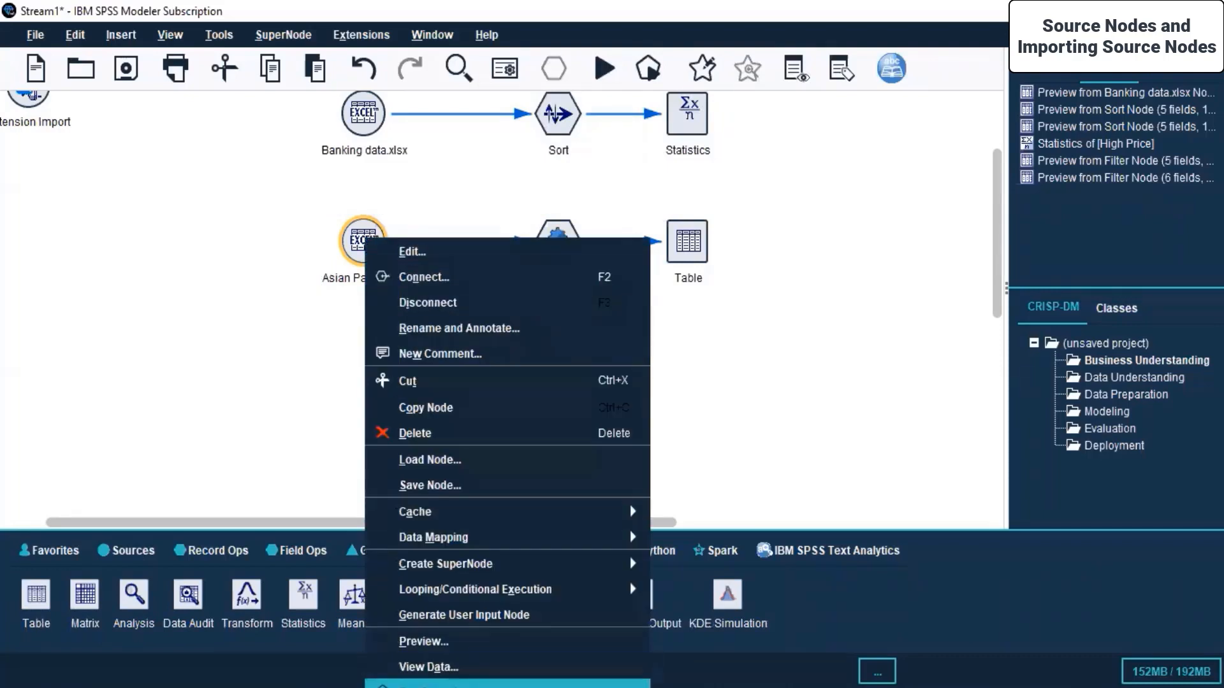
pyautogui.click(433, 684)
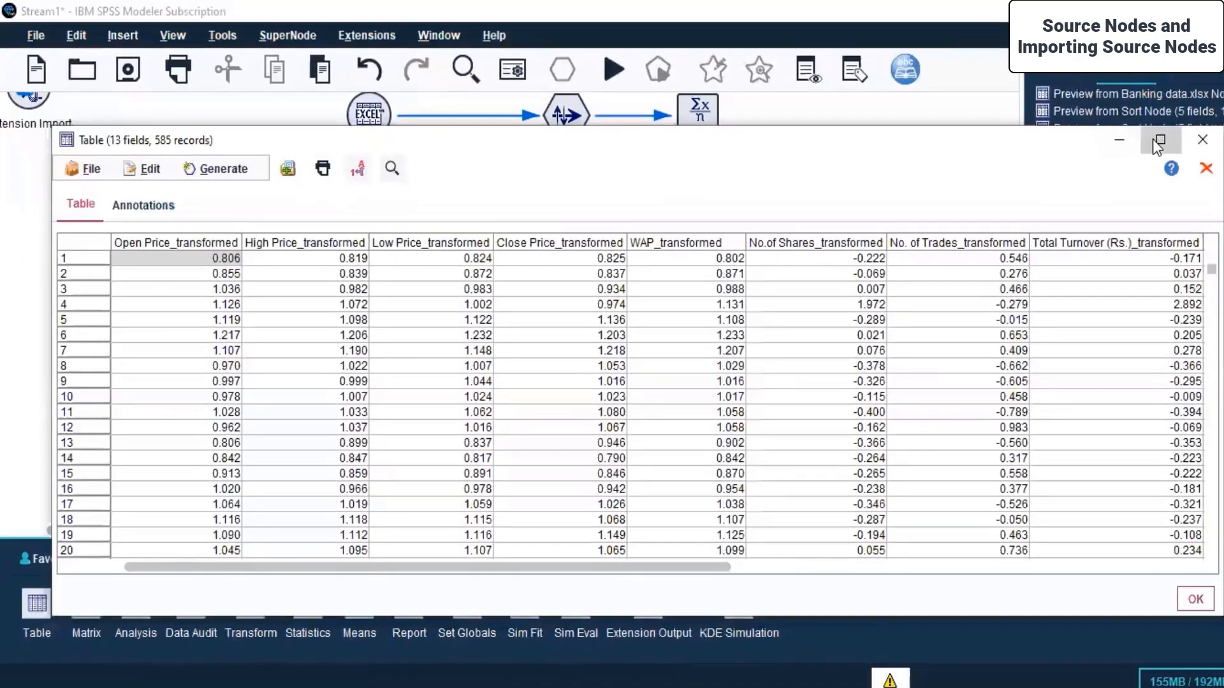
# Step: Examine the transformed price, WAP, share, trade and turnover fields in the enlarged output table and close it
pyautogui.click(1156, 143)
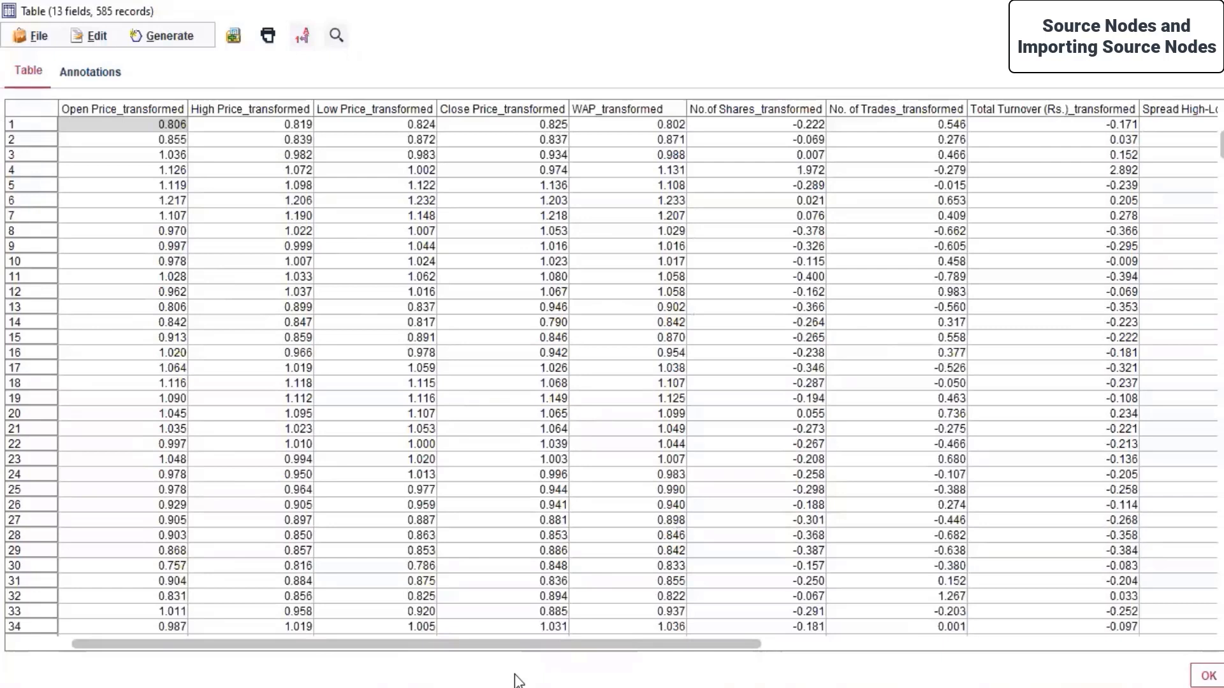
pyautogui.moveTo(503, 645); pyautogui.dragTo(255, 649)
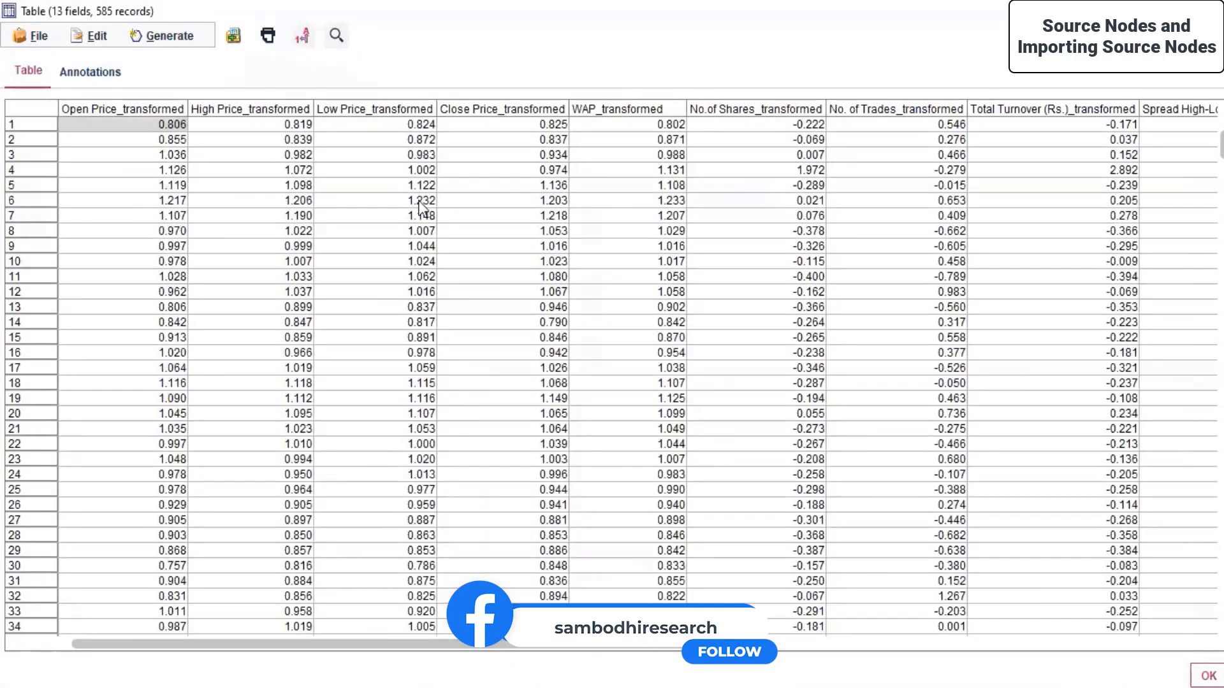
pyautogui.click(667, 154)
pyautogui.click(812, 202)
pyautogui.click(909, 213)
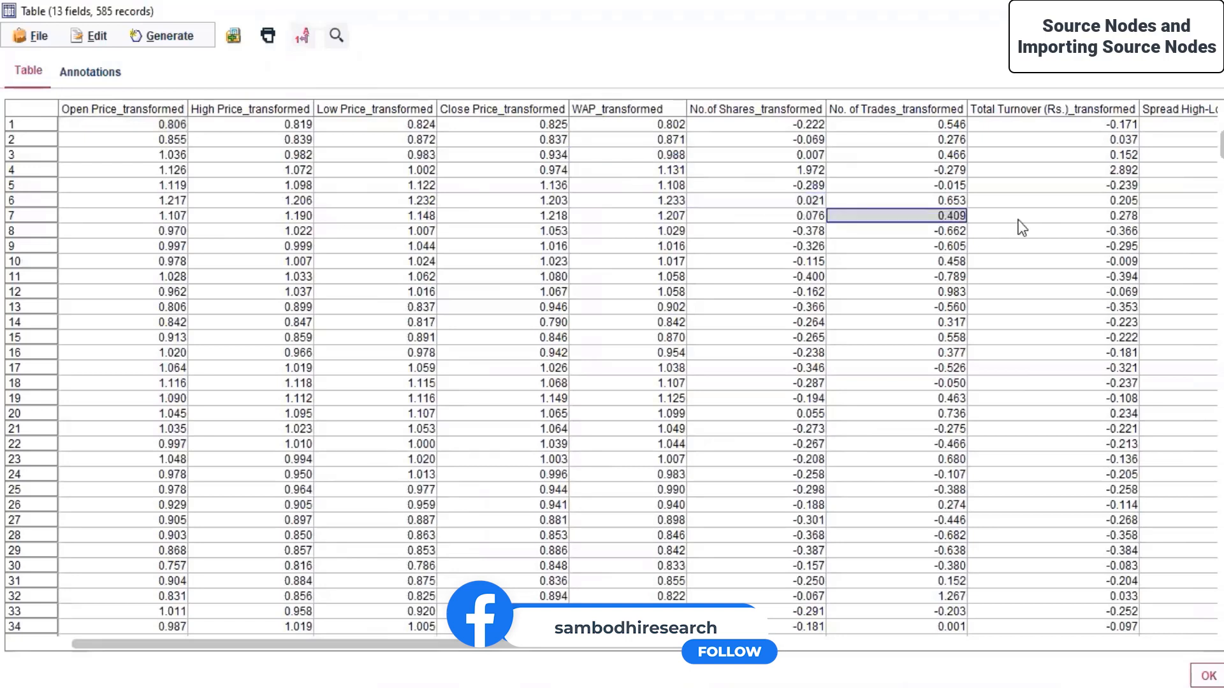
pyautogui.click(1125, 216)
pyautogui.click(1198, 220)
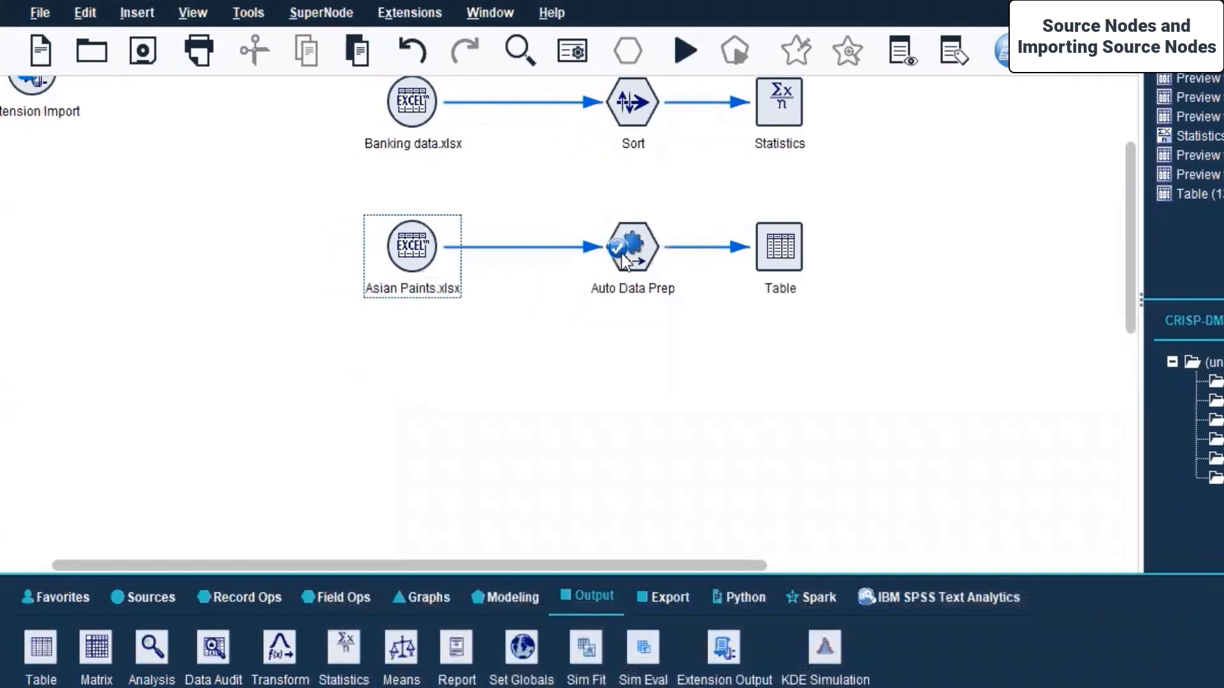
# Step: Run the stream from the Auto Data Prep node to generate the Table output again
pyautogui.click(637, 261)
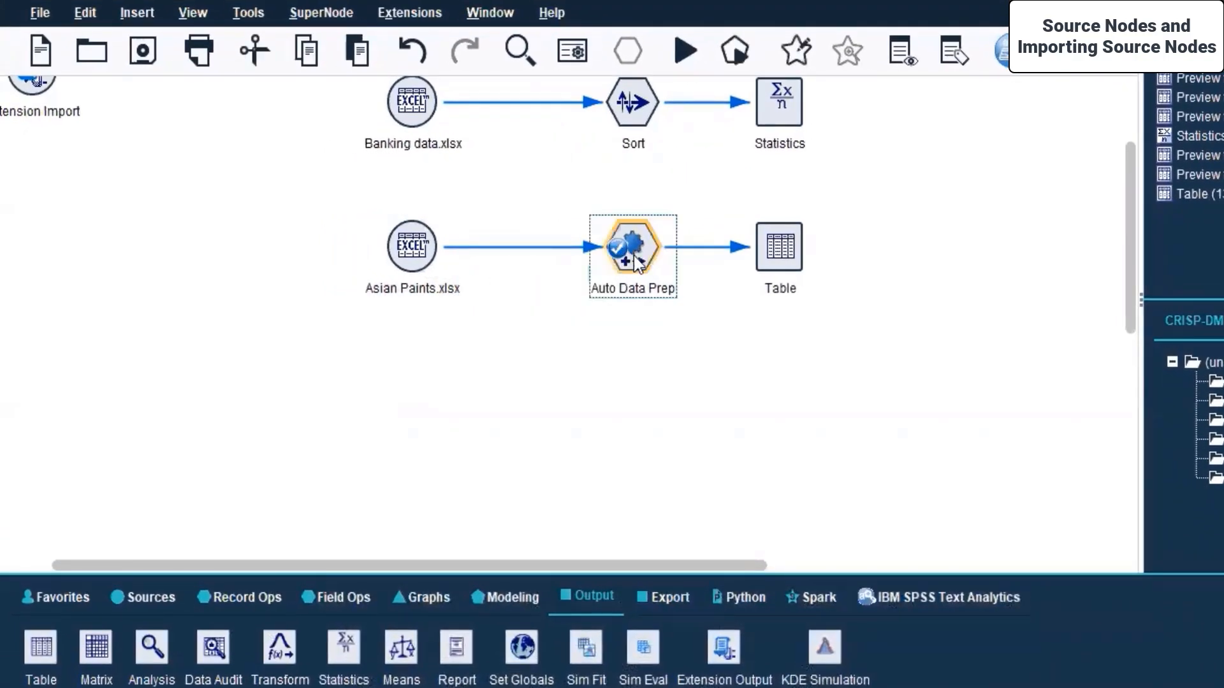
pyautogui.rightClick(636, 261)
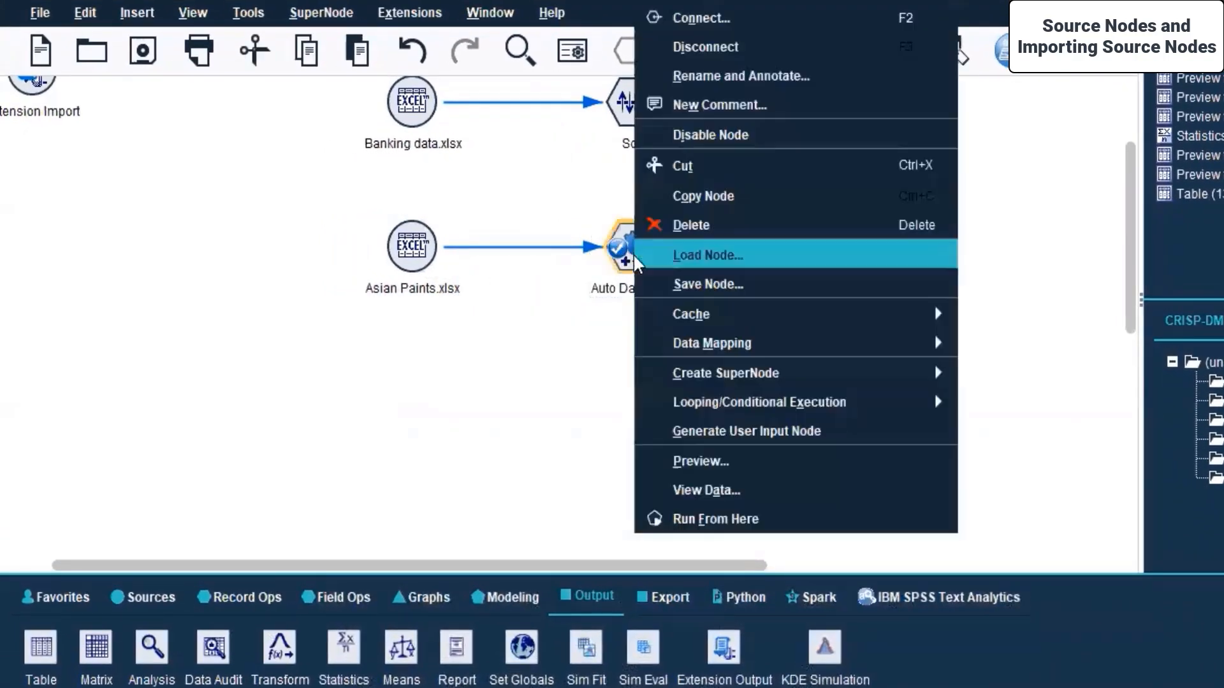
pyautogui.click(720, 519)
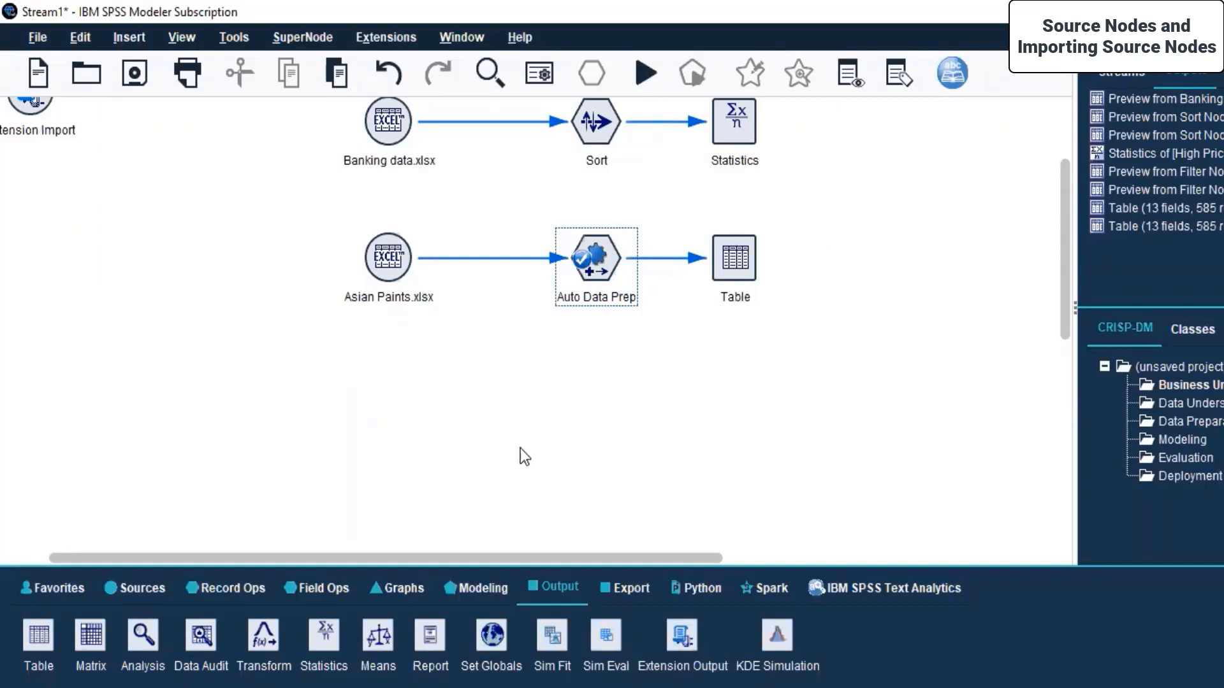
# Step: Add a Statistics output node to the canvas and place it below the Table node of the Asian Paints stream
pyautogui.moveTo(317, 640); pyautogui.dragTo(622, 465)
pyautogui.moveTo(857, 244); pyautogui.dragTo(878, 244)
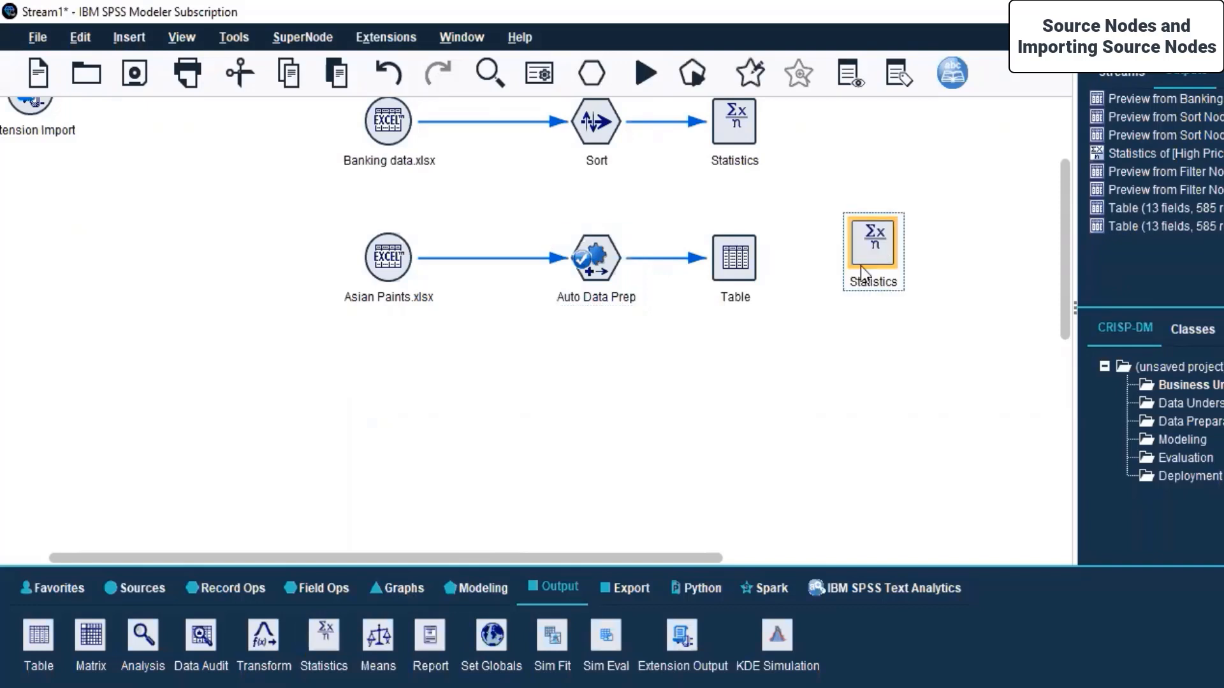
pyautogui.rightClick(727, 272)
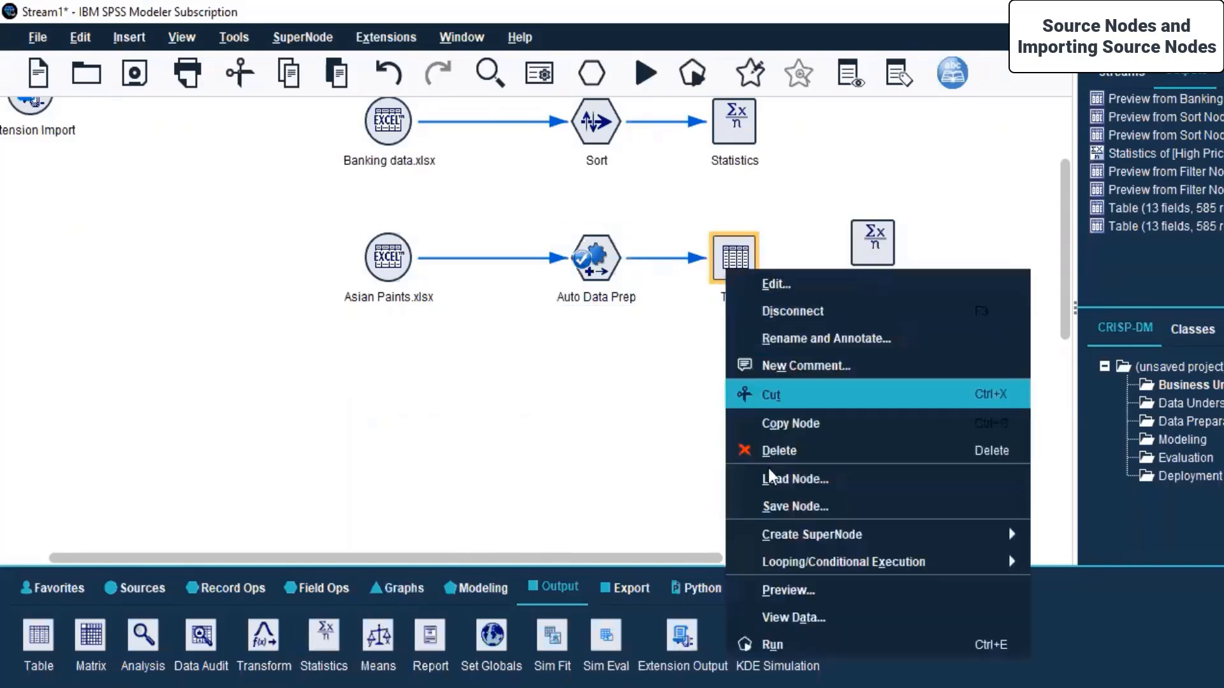
pyautogui.click(617, 402)
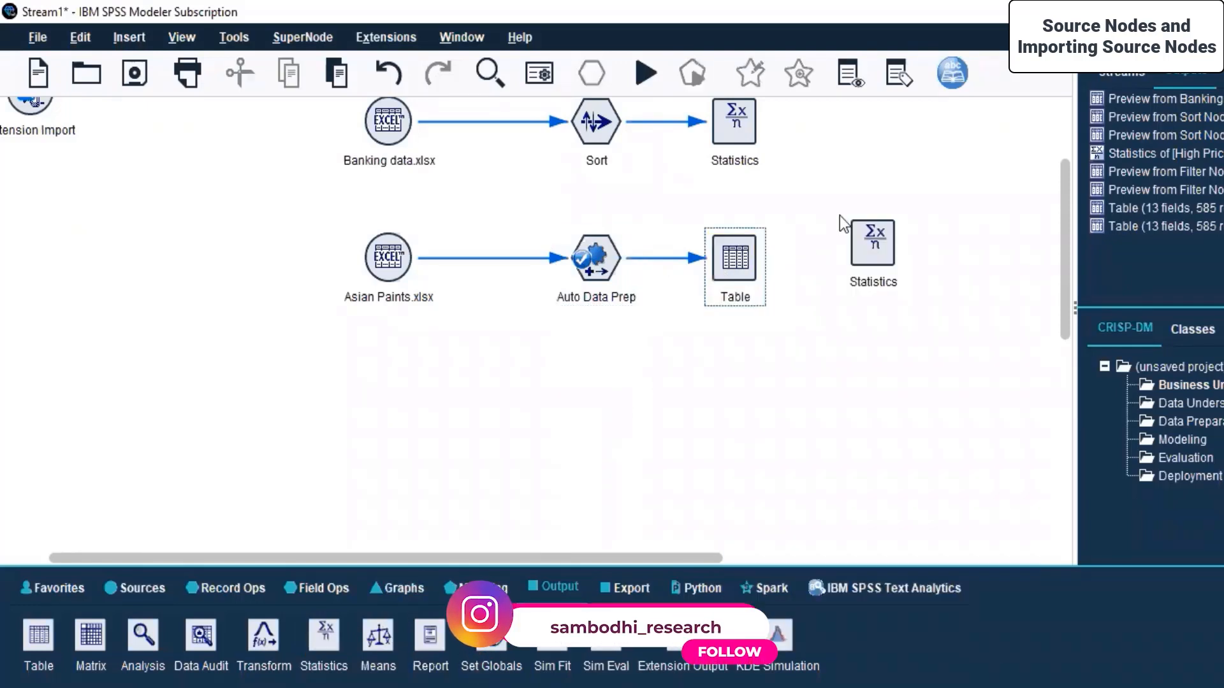
pyautogui.moveTo(866, 253); pyautogui.dragTo(690, 453)
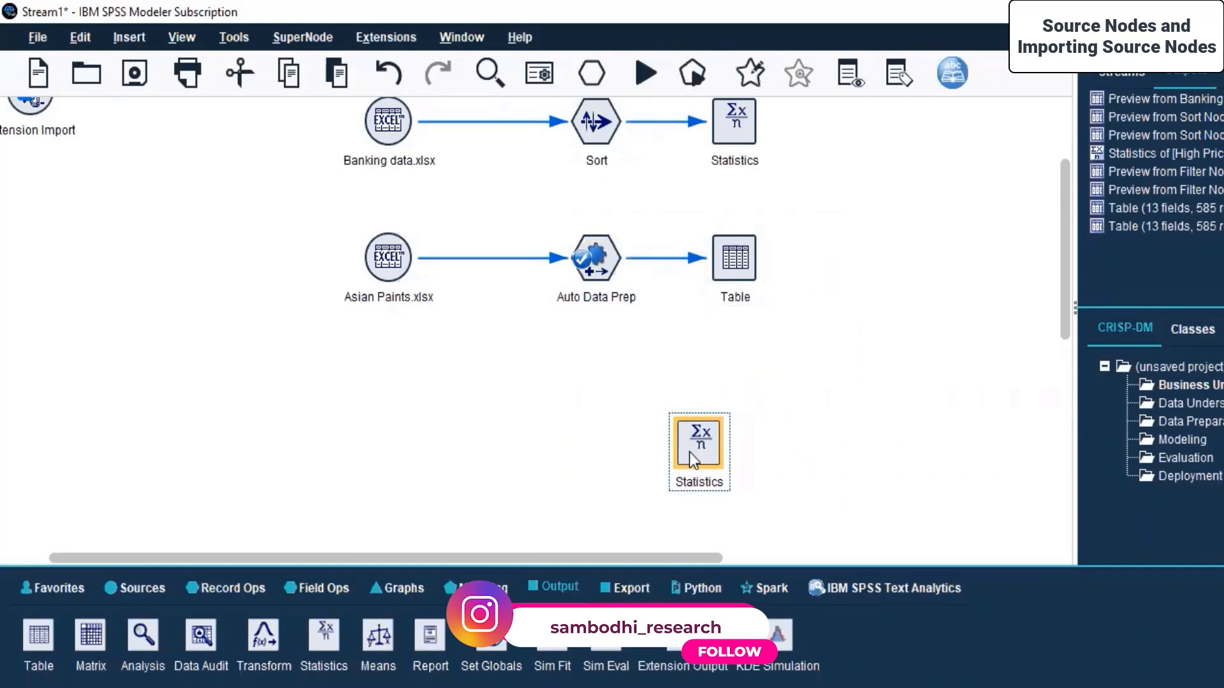
# Step: Connect the Auto Data Prep node to the new Statistics node
pyautogui.click(607, 274)
pyautogui.rightClick(606, 274)
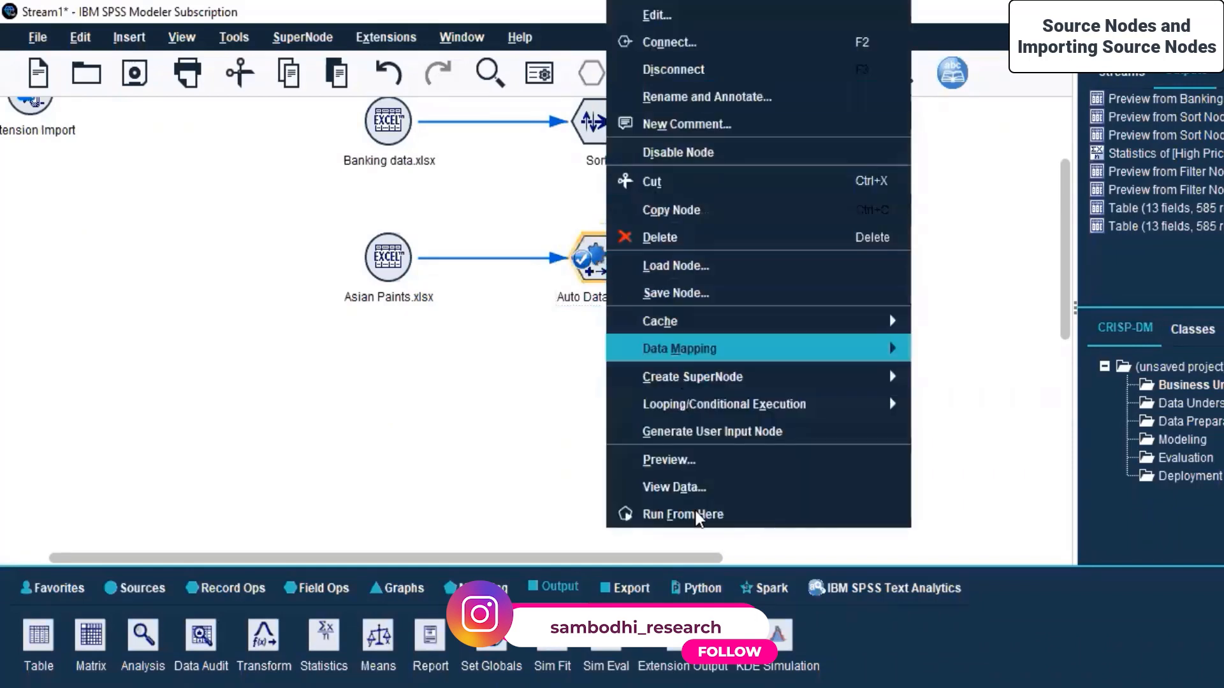
pyautogui.click(669, 43)
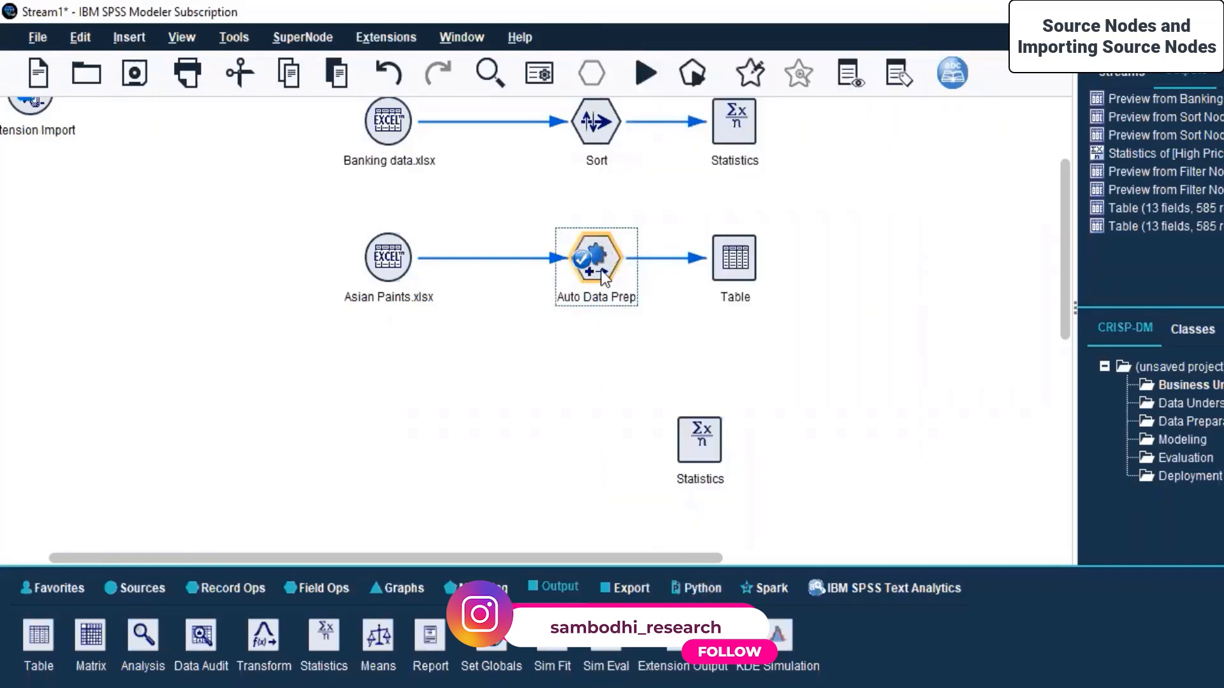
pyautogui.click(697, 446)
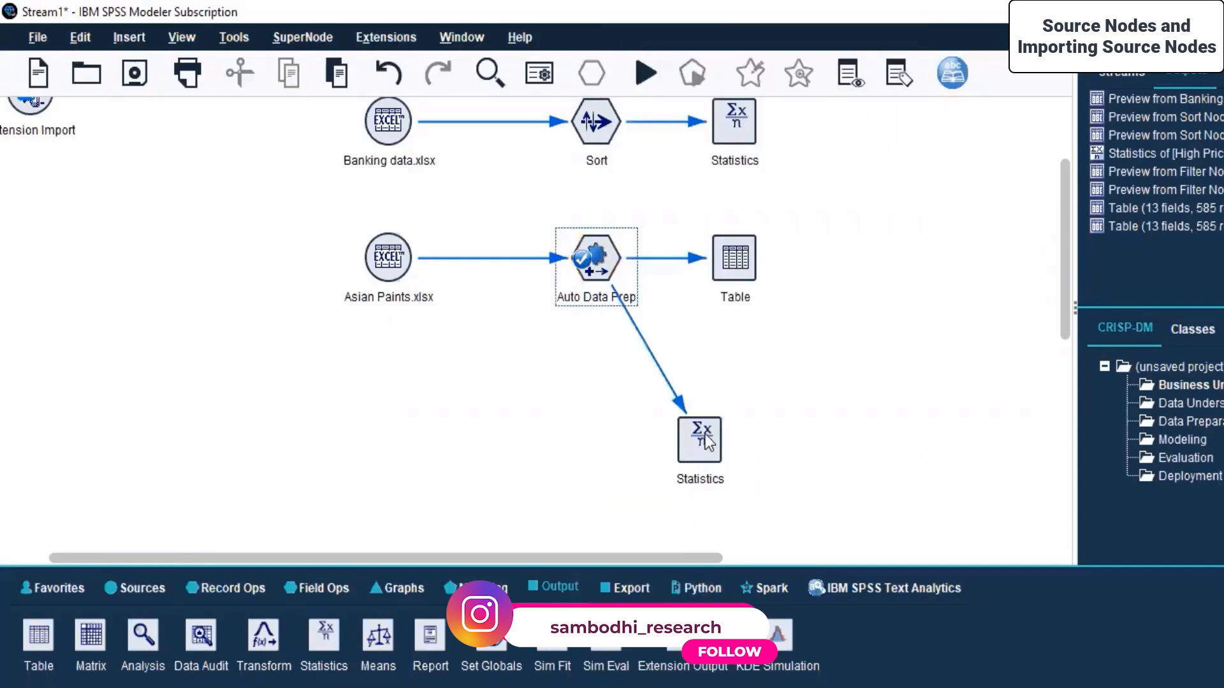
# Step: Set the new Statistics node to examine Close Price_transformed, No.of Shares_transformed and High Price_transformed
pyautogui.doubleClick(705, 434)
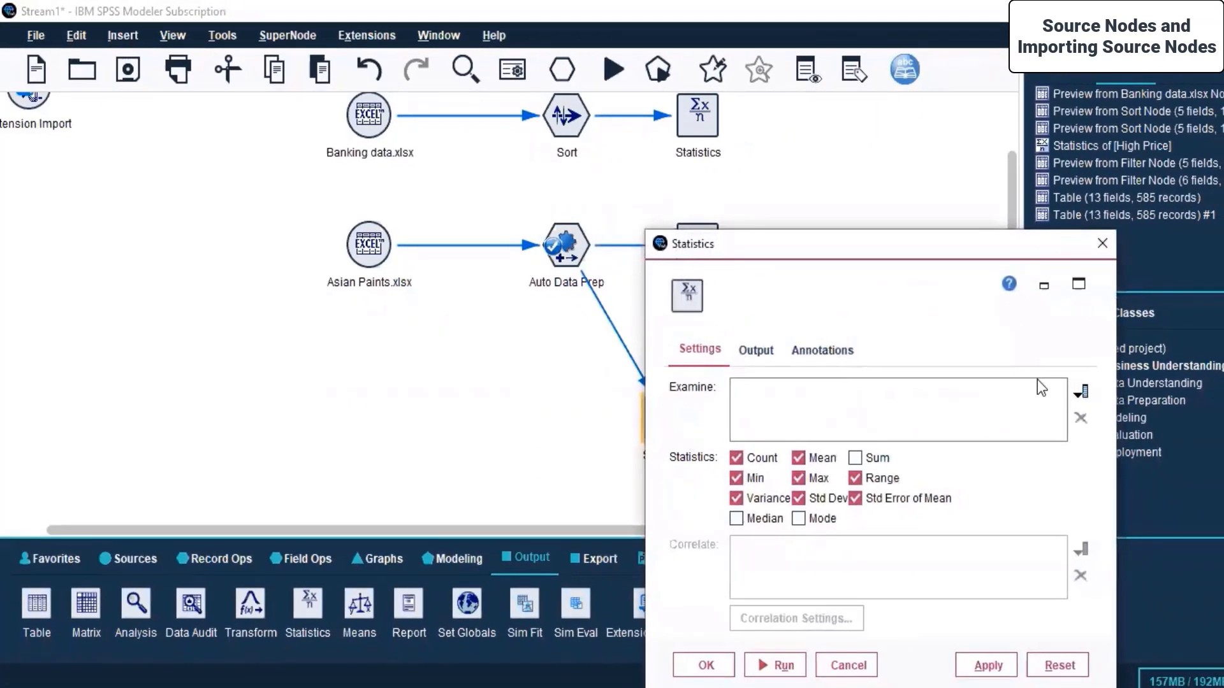
pyautogui.click(1108, 401)
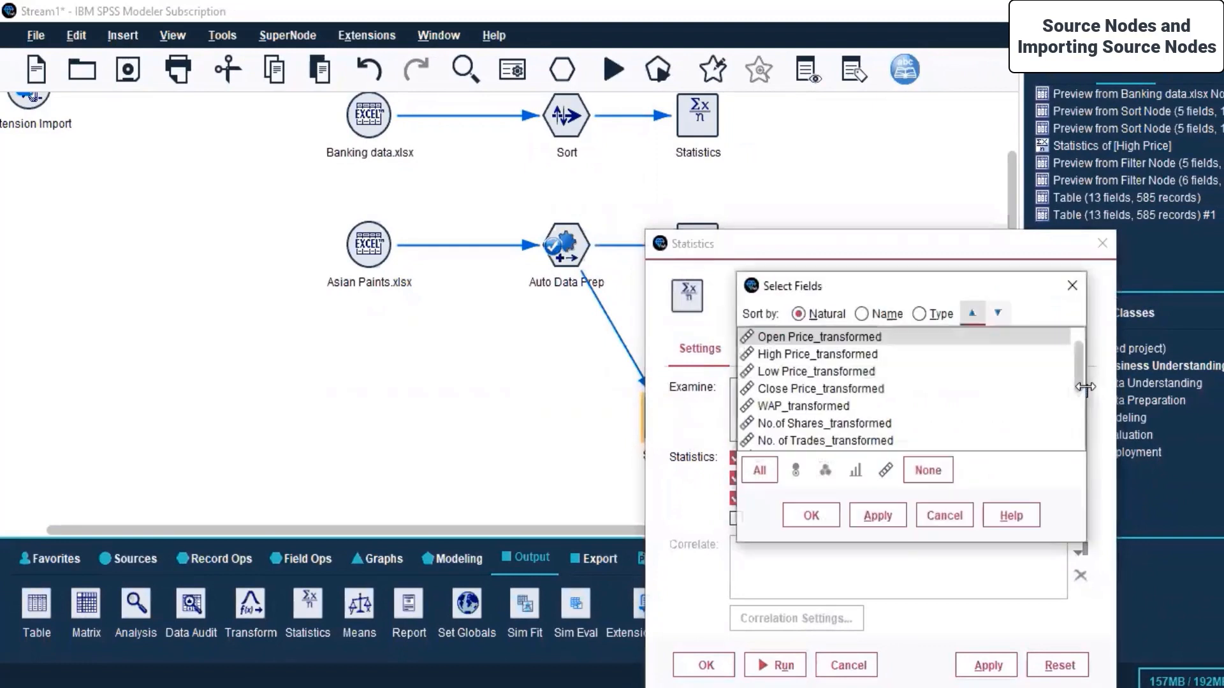
pyautogui.click(801, 389)
pyautogui.click(890, 521)
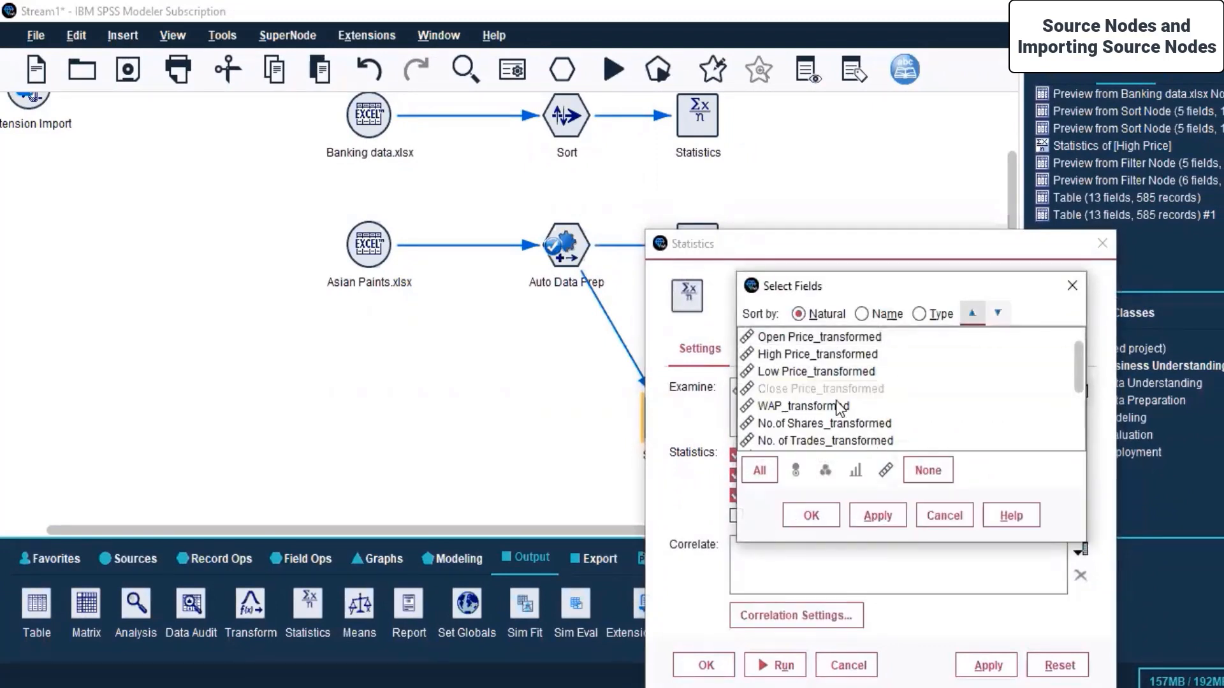
pyautogui.click(813, 422)
pyautogui.click(874, 515)
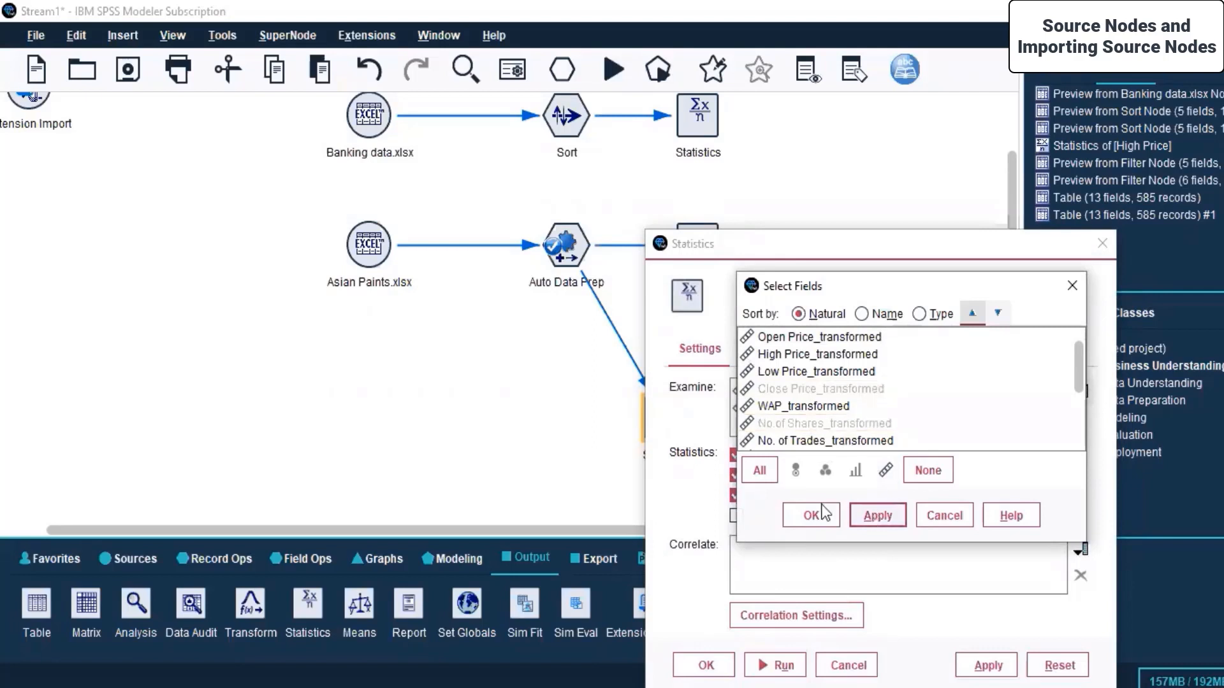
pyautogui.click(828, 355)
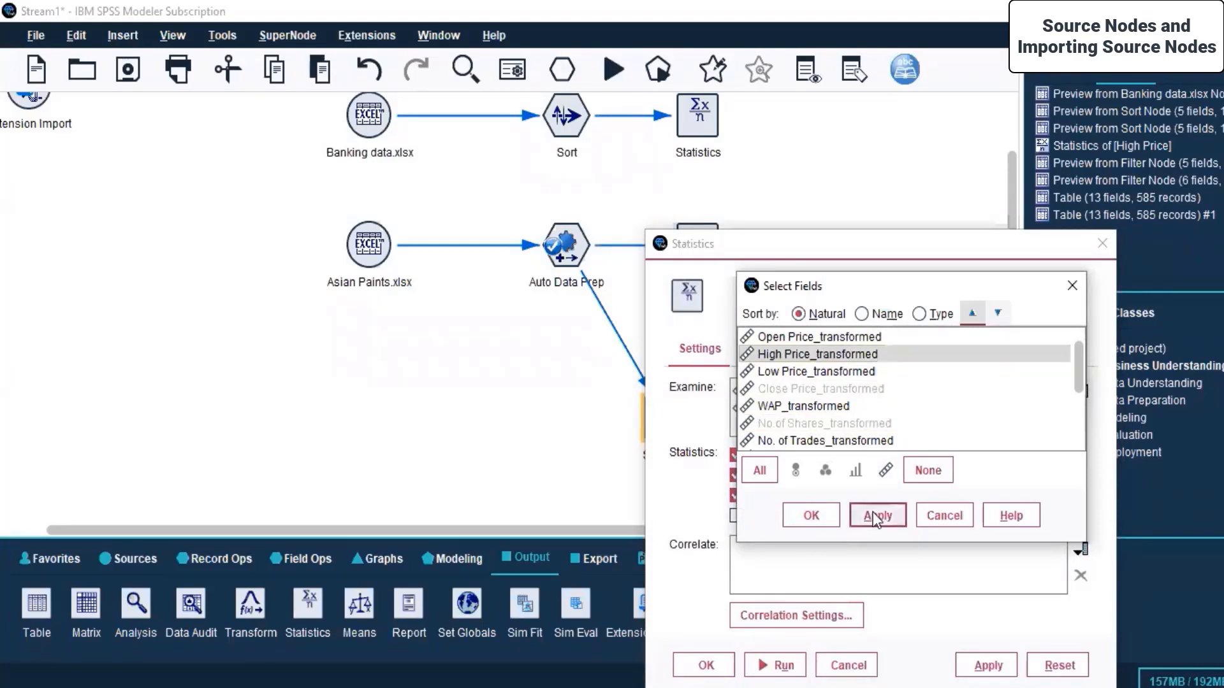
pyautogui.click(876, 516)
pyautogui.click(797, 515)
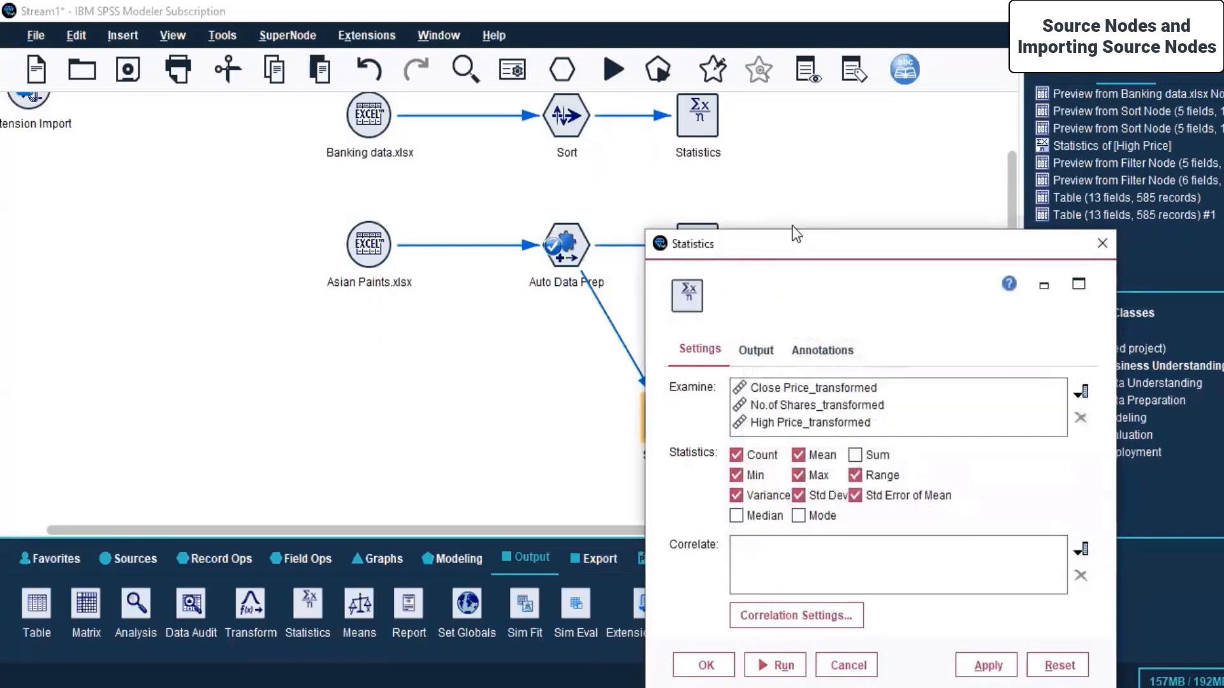
pyautogui.moveTo(796, 233); pyautogui.dragTo(774, 127)
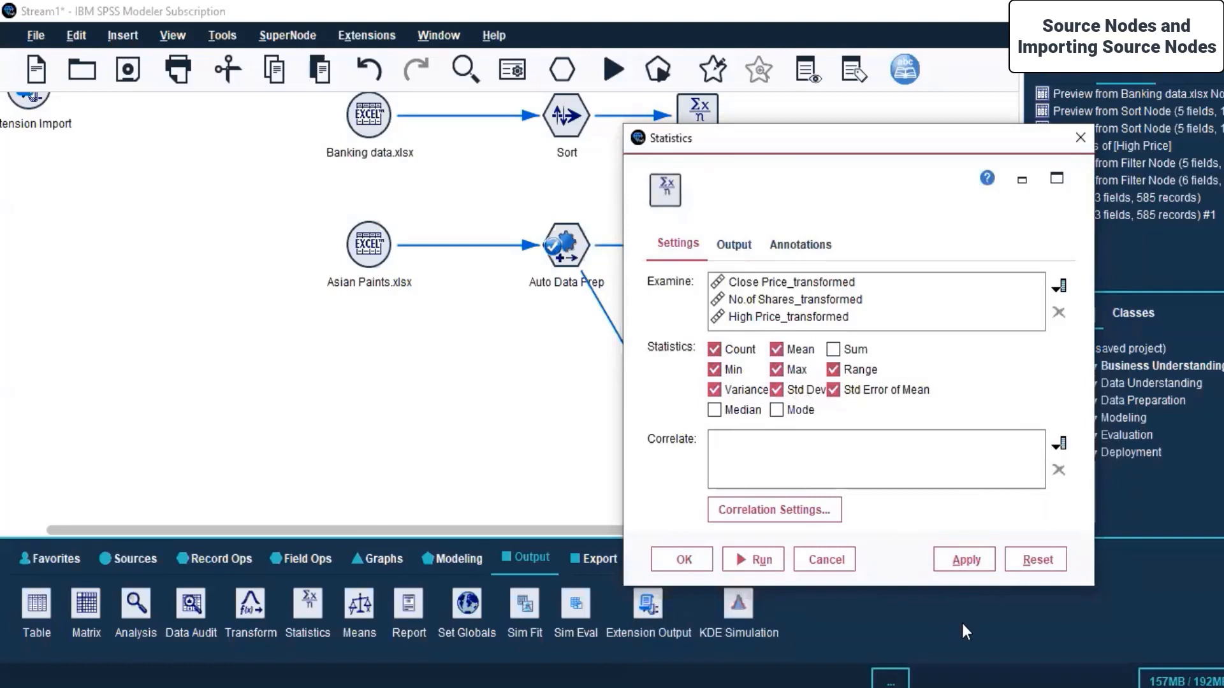
pyautogui.click(691, 559)
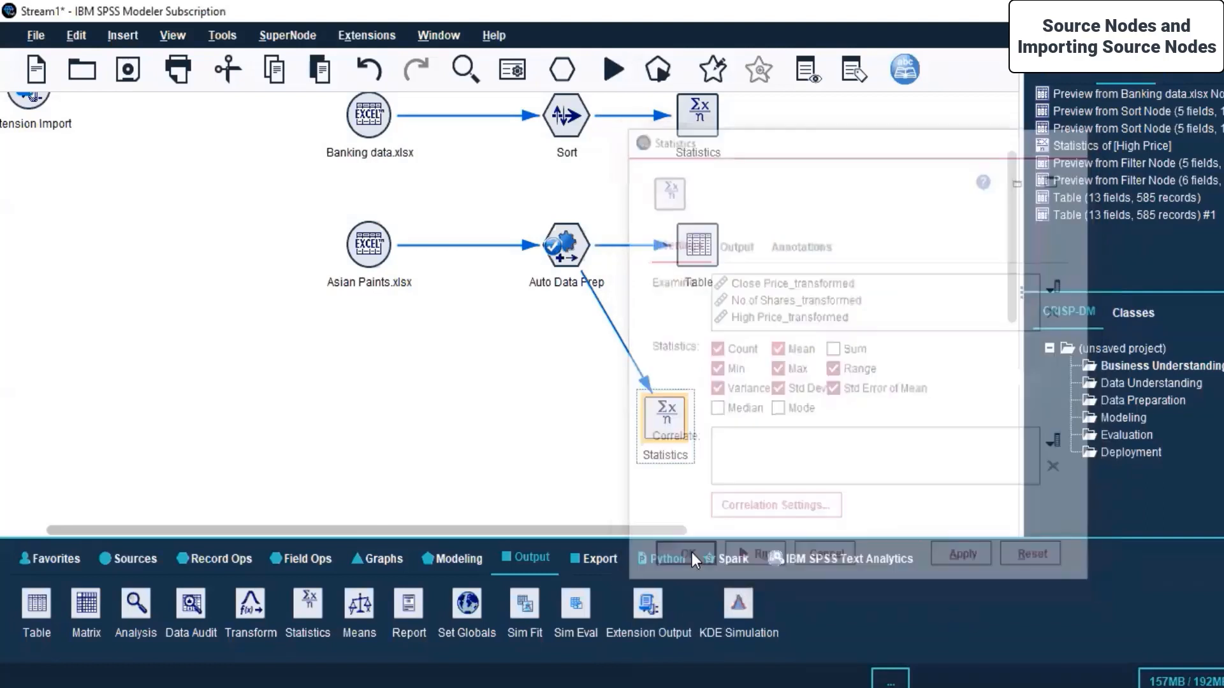
# Step: Run the stream from Auto Data Prep to generate both the Table and Statistics outputs
pyautogui.click(558, 258)
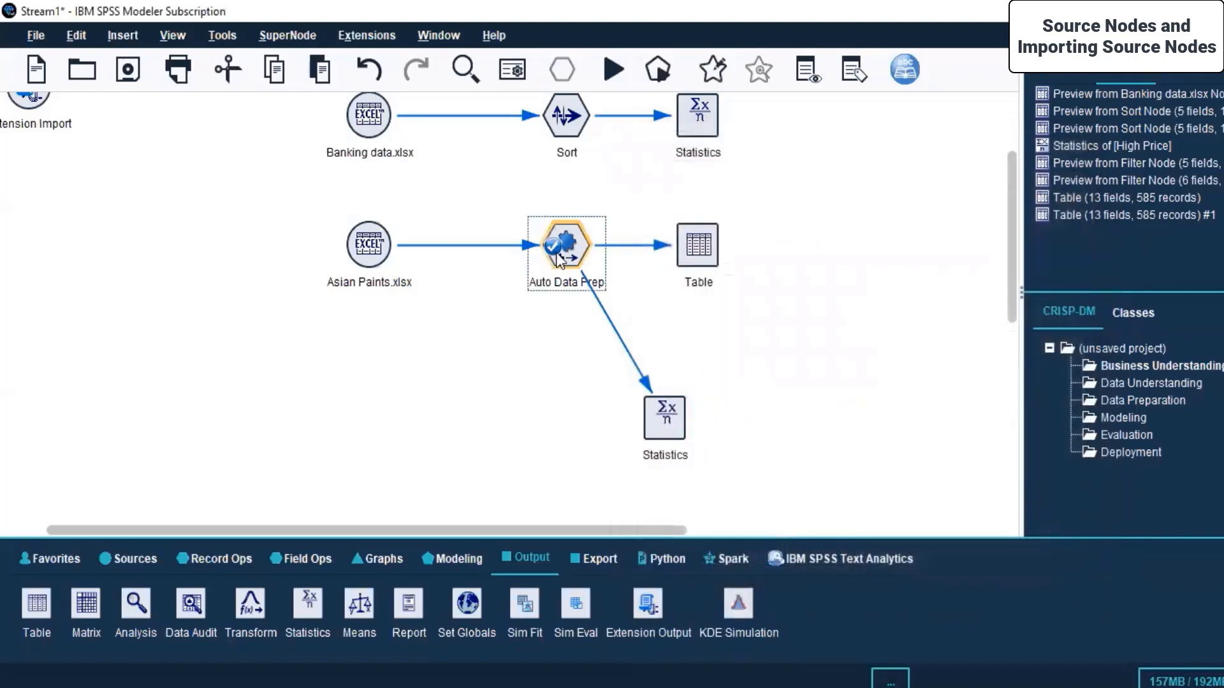
pyautogui.rightClick(558, 258)
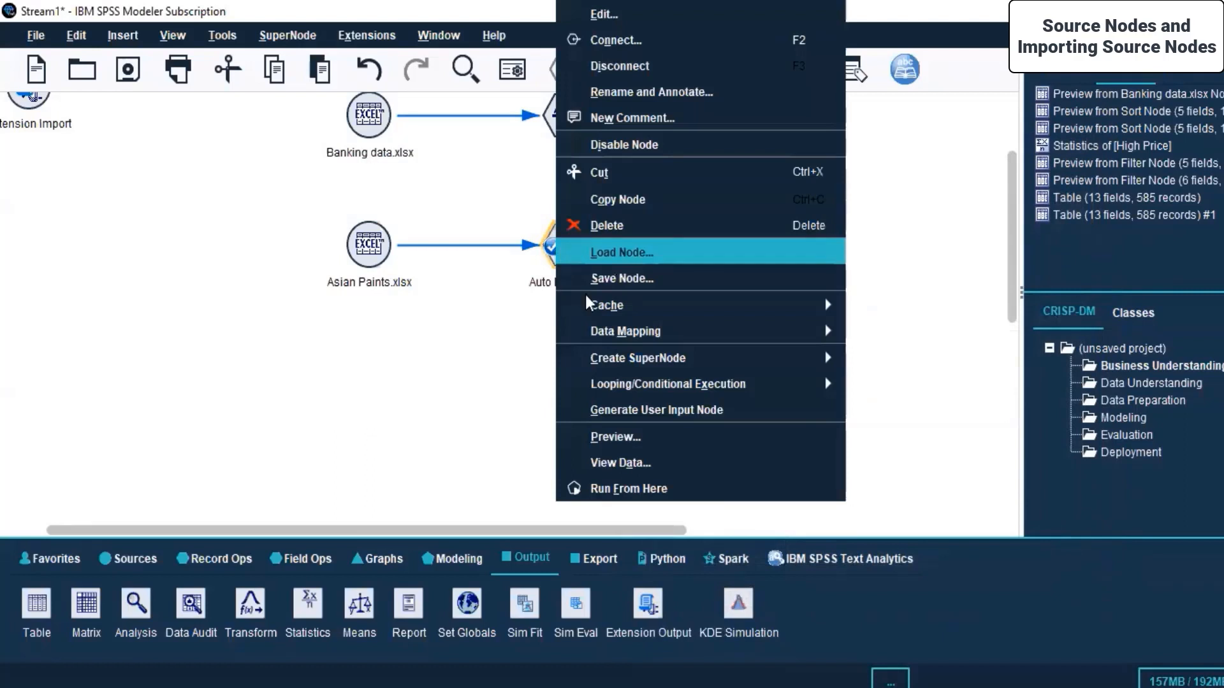
pyautogui.click(621, 489)
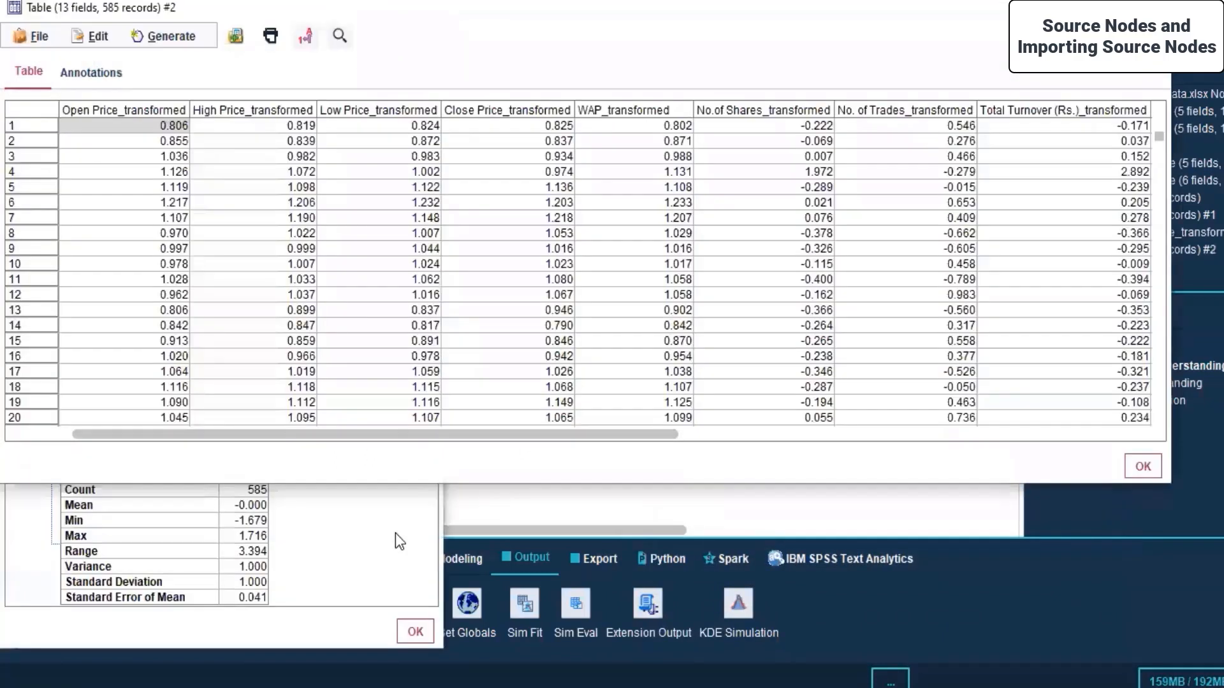
# Step: Examine the statistics of the three transformed fields alongside the output table, and close both output windows
pyautogui.moveTo(439, 9); pyautogui.dragTo(636, 546)
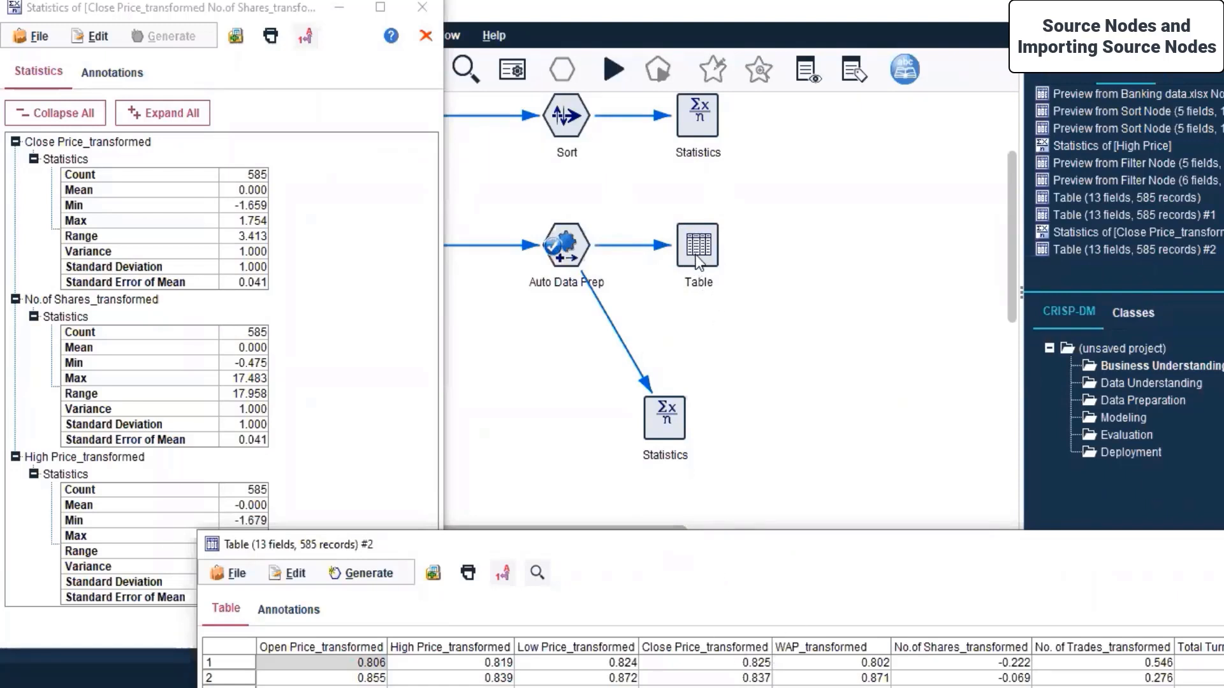
pyautogui.click(289, 102)
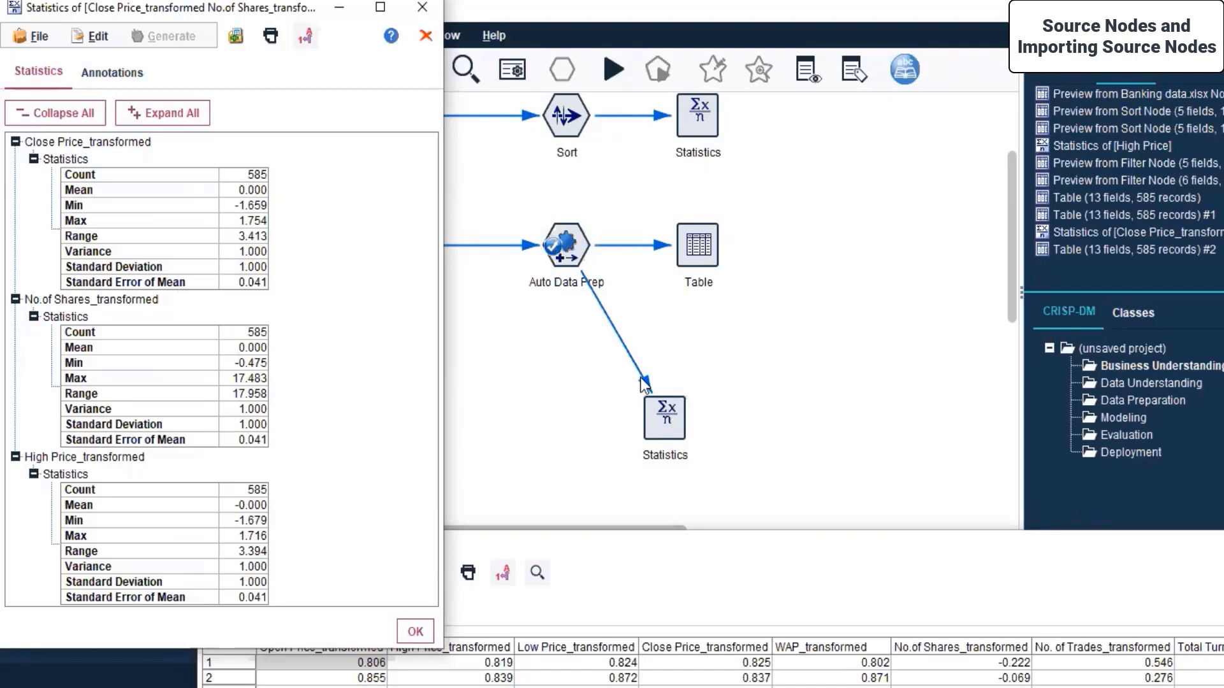
pyautogui.click(738, 556)
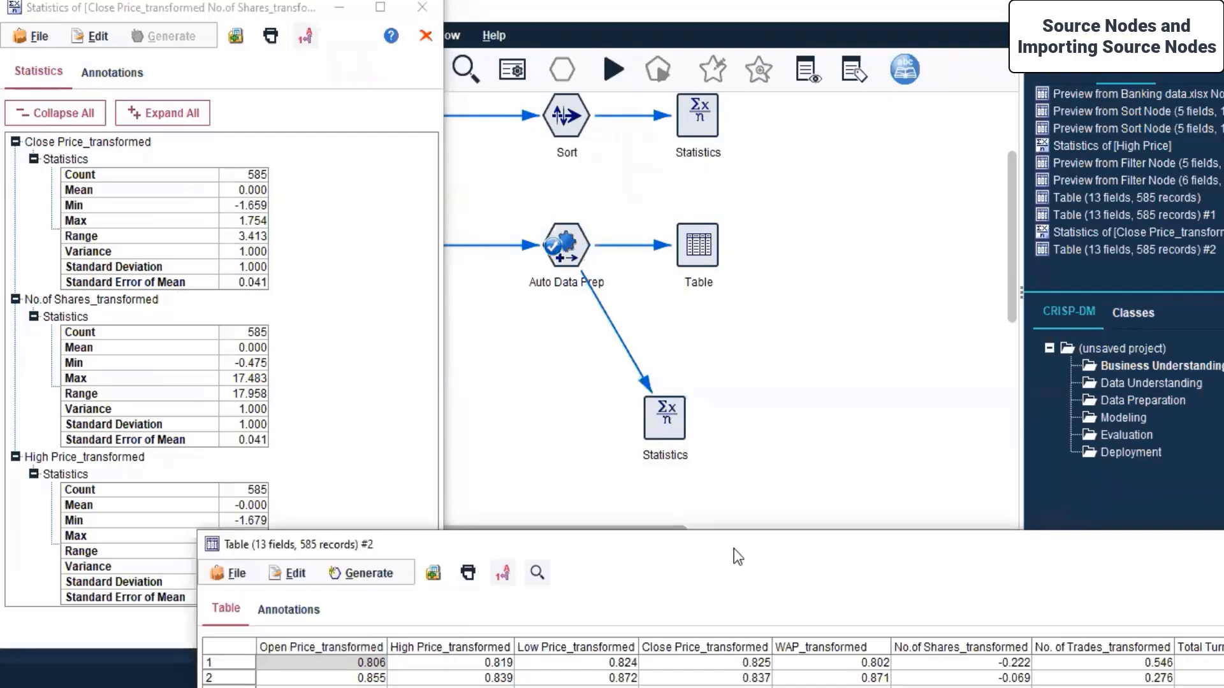
pyautogui.moveTo(738, 555); pyautogui.dragTo(574, 140)
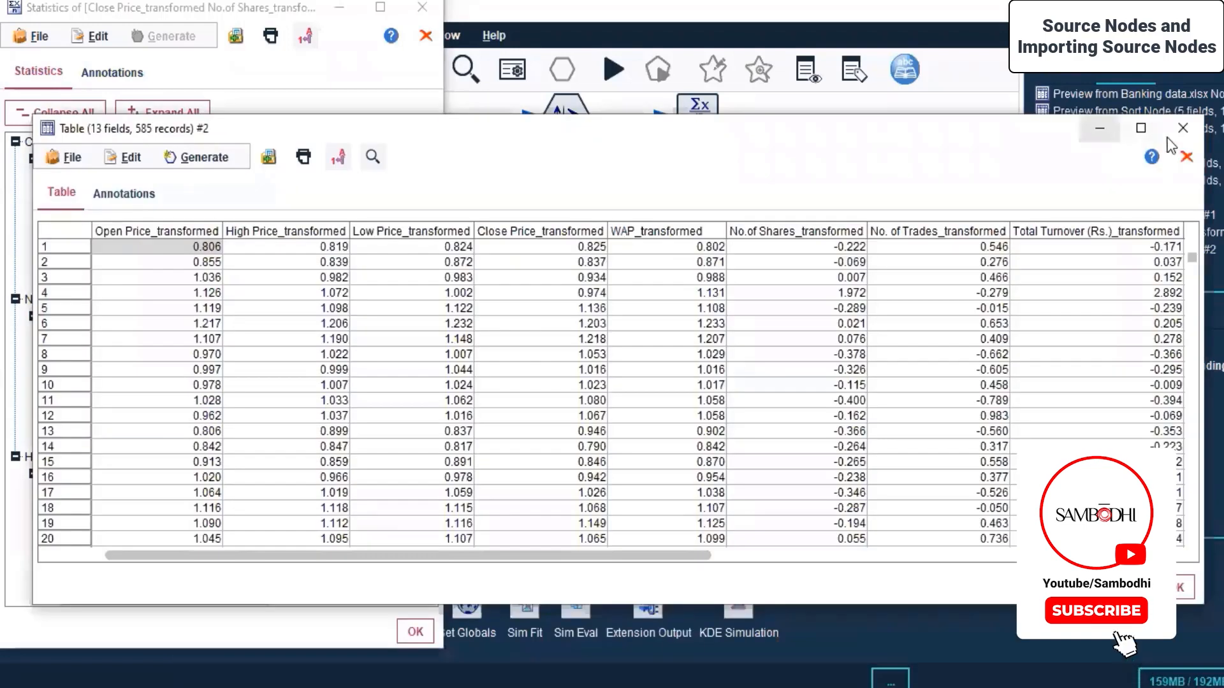
pyautogui.click(1184, 128)
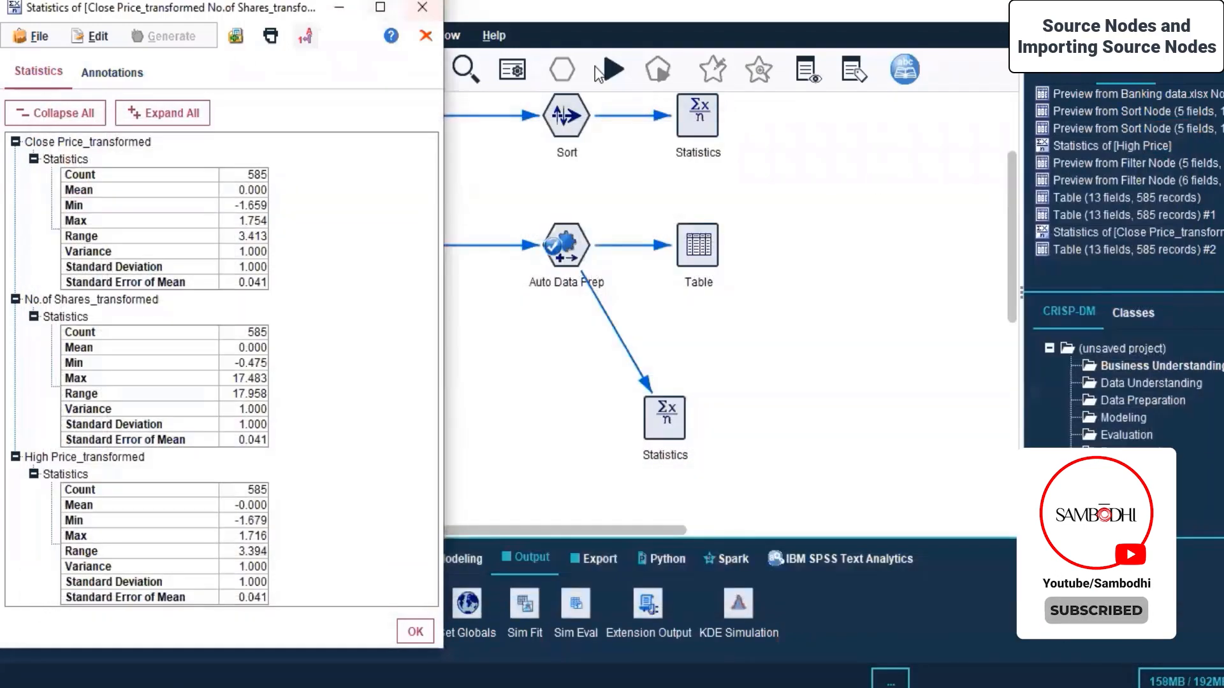
pyautogui.click(422, 7)
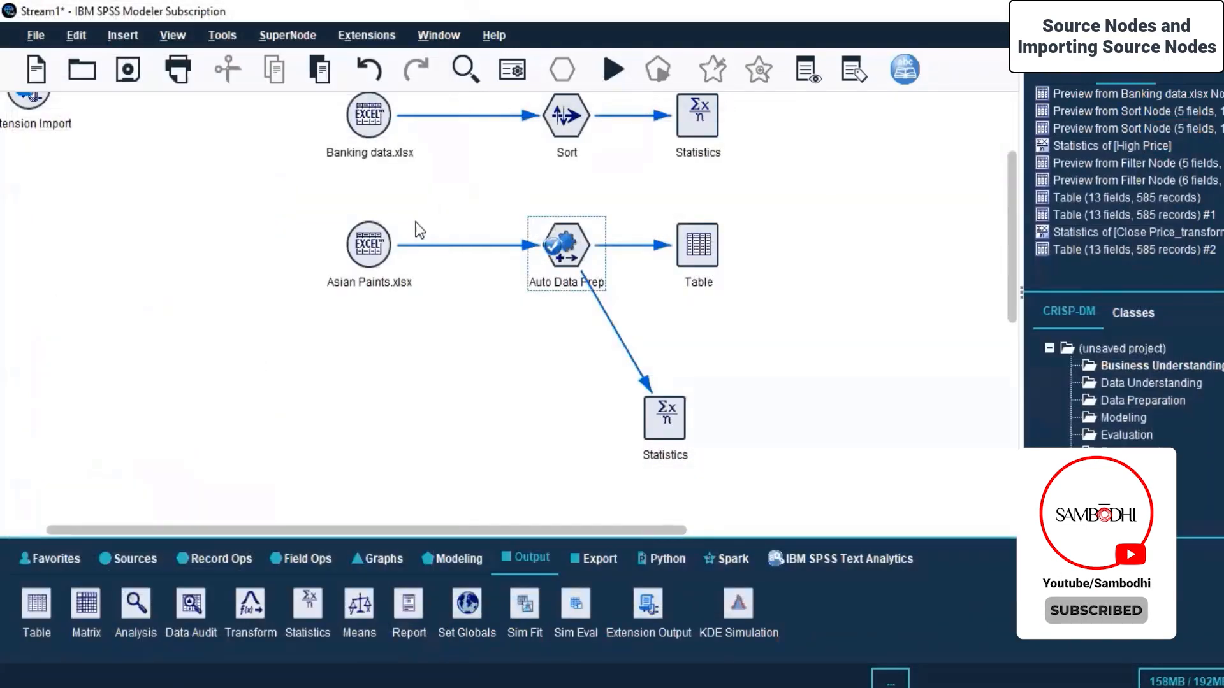
# Step: Delete the unused Extension Import node from the canvas
pyautogui.scroll(3, 285, 309)
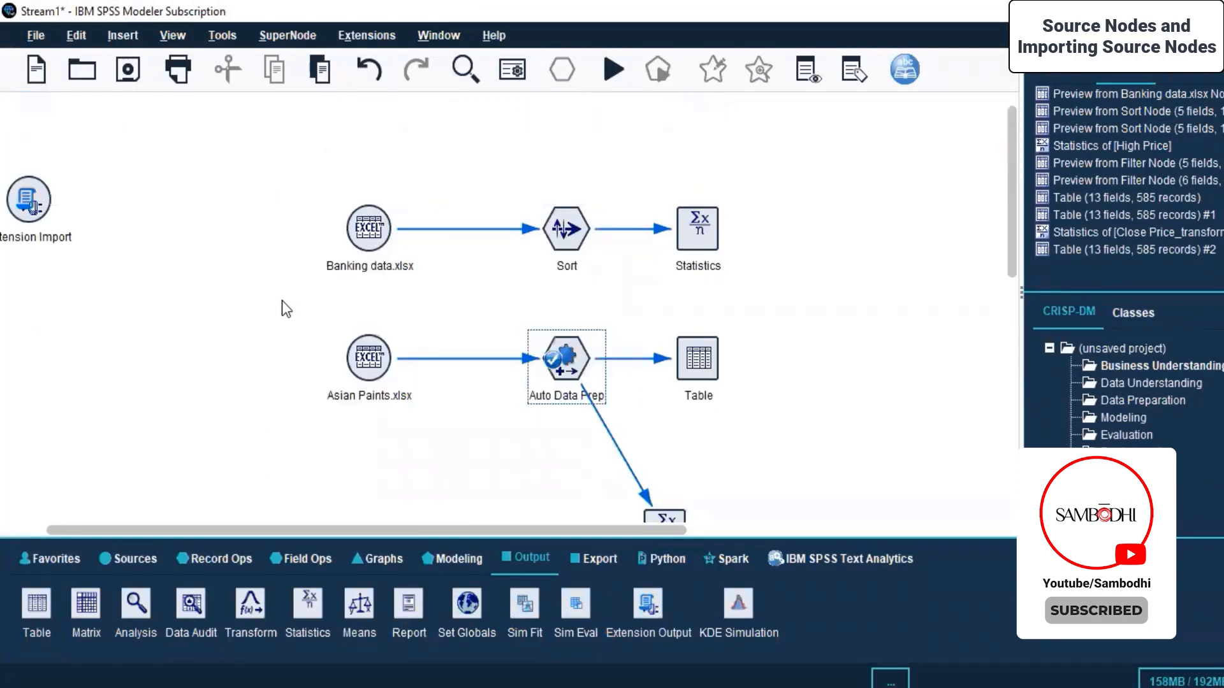
pyautogui.click(38, 198)
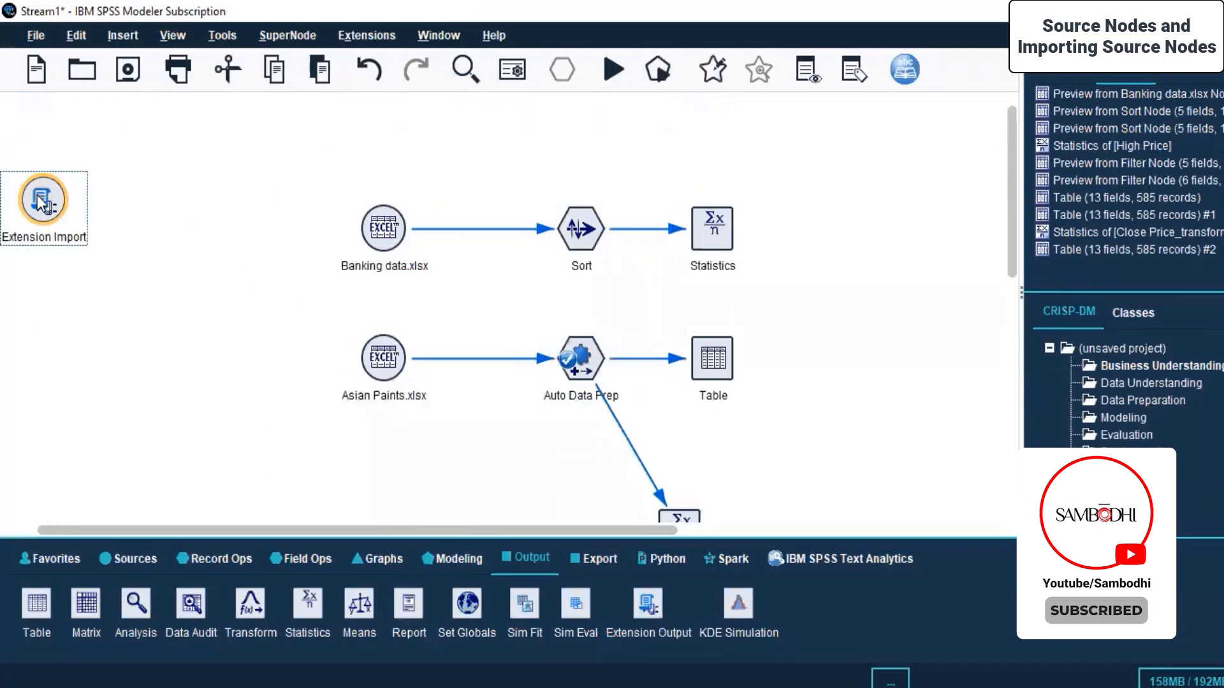
pyautogui.rightClick(39, 199)
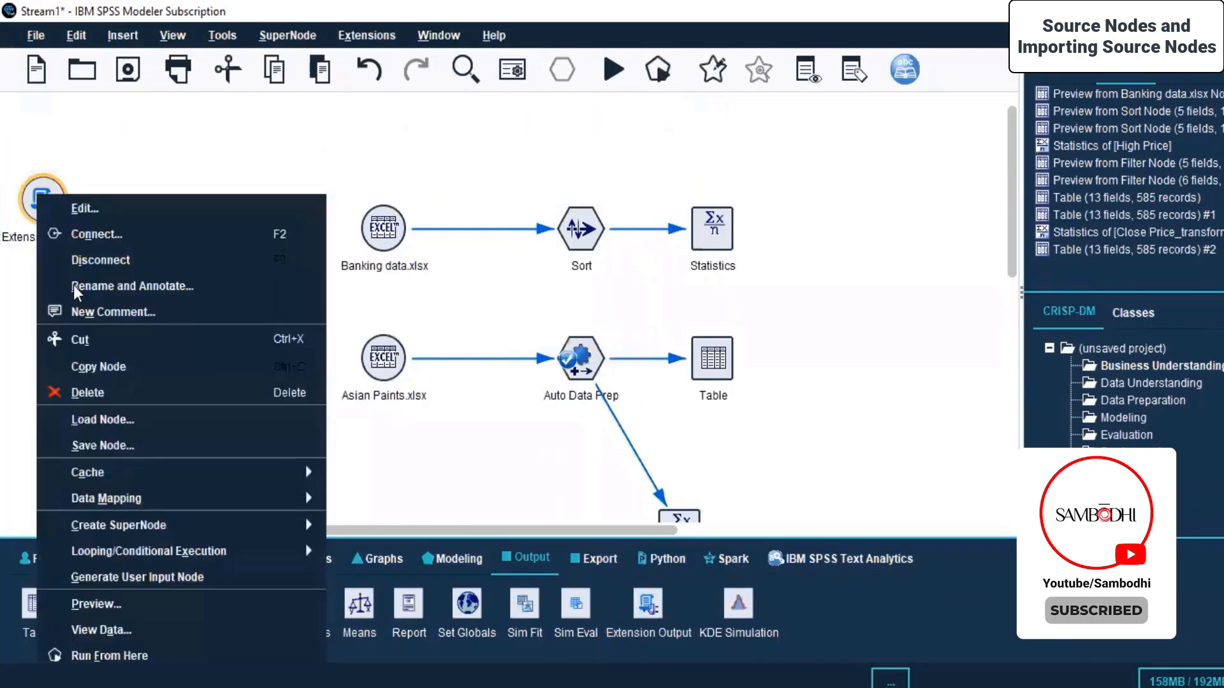
pyautogui.click(117, 392)
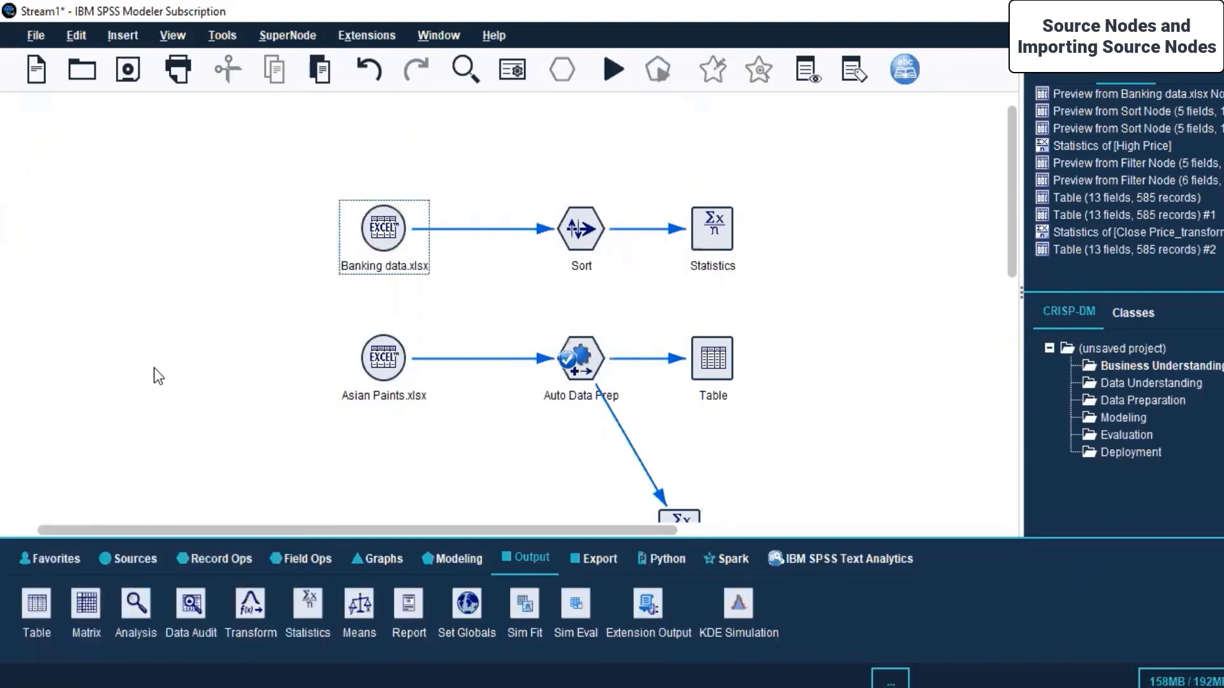
# Step: Review the finished Banking data and Asian Paints branches, and look through the session's models and open streams
pyautogui.scroll(-3, 158, 376)
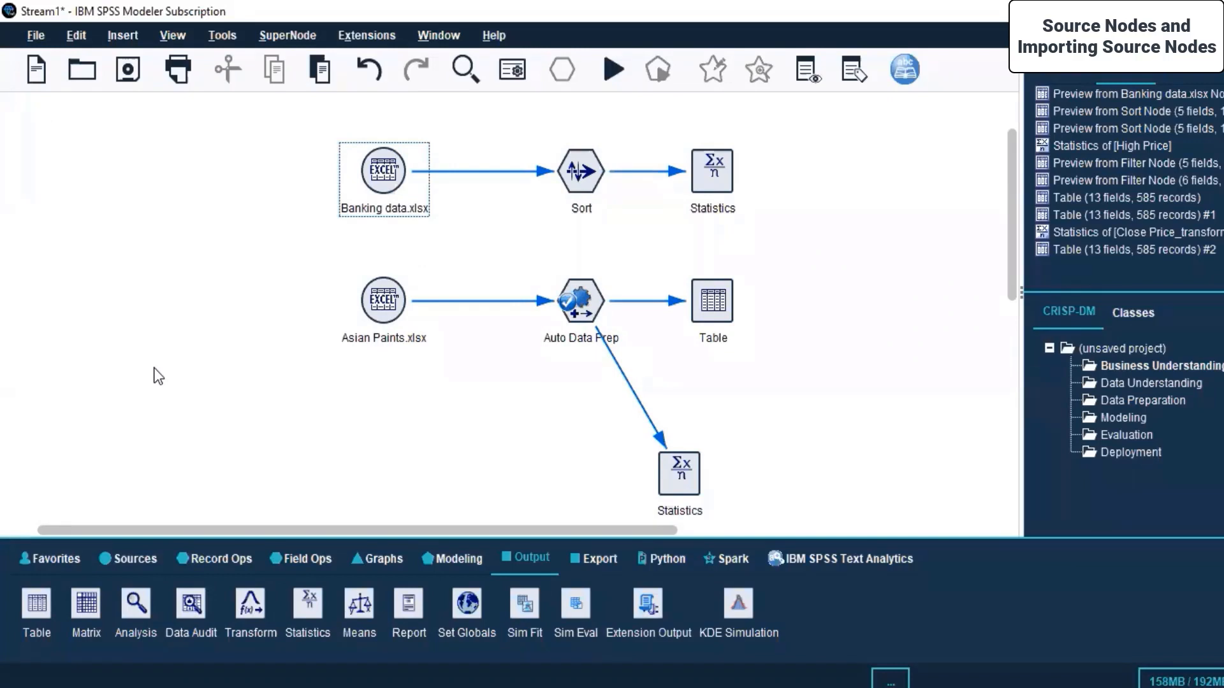
pyautogui.click(359, 166)
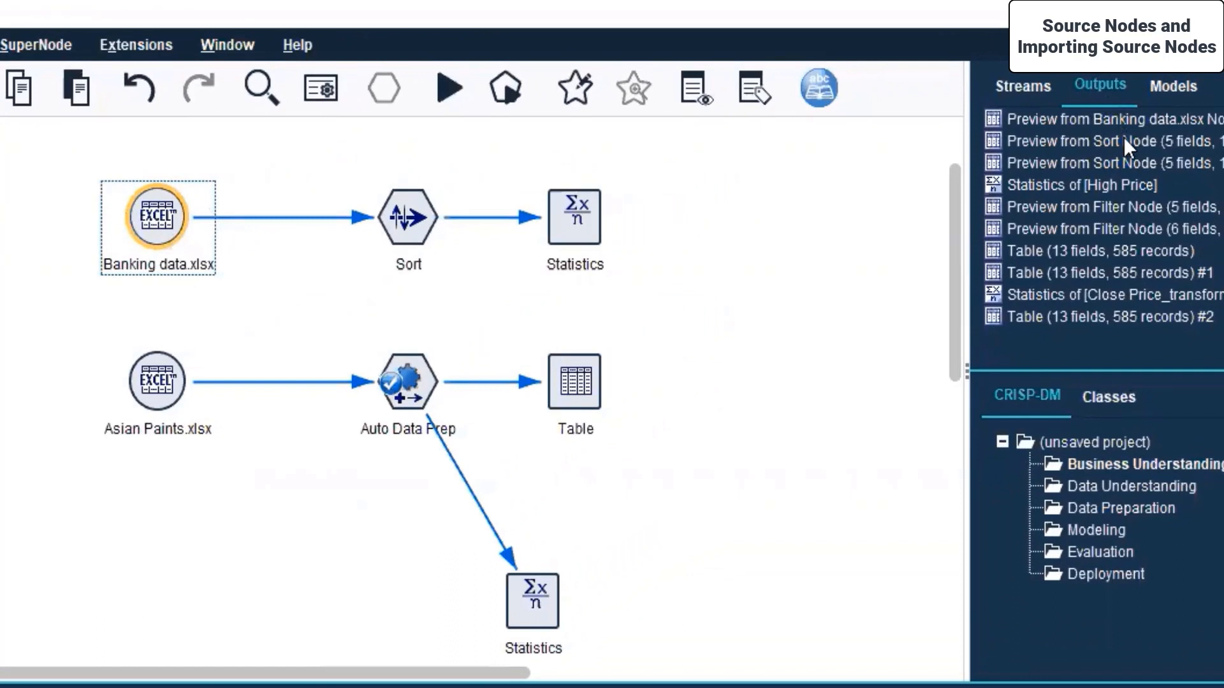
pyautogui.click(1167, 96)
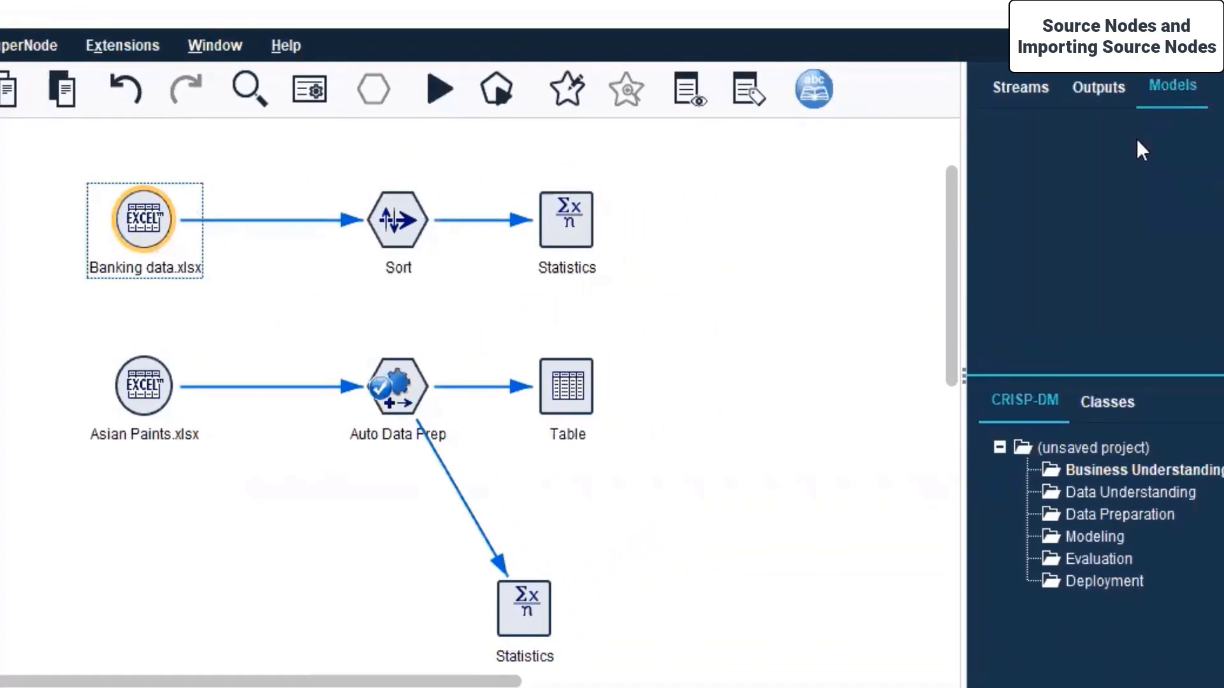
pyautogui.click(1038, 96)
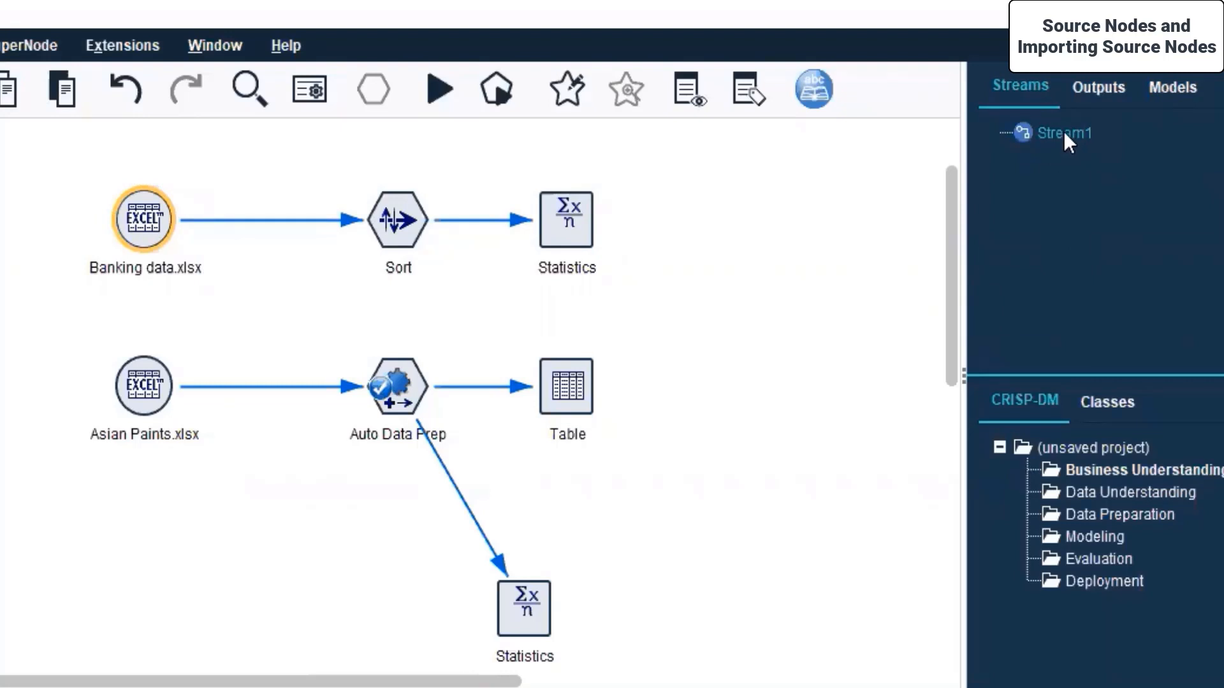
# Step: Start saving Stream1 under a new name and browse to Desktop > Live Sessions > SPSS MODELLER > Day 2
pyautogui.rightClick(1065, 134)
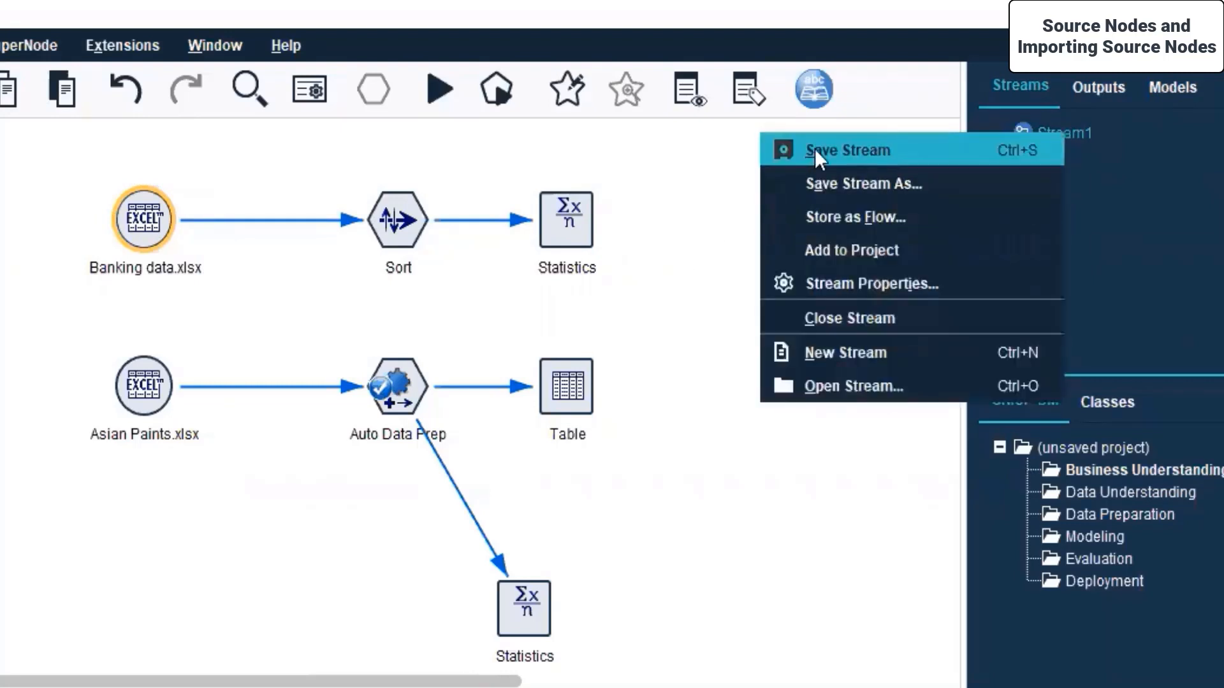
pyautogui.click(826, 181)
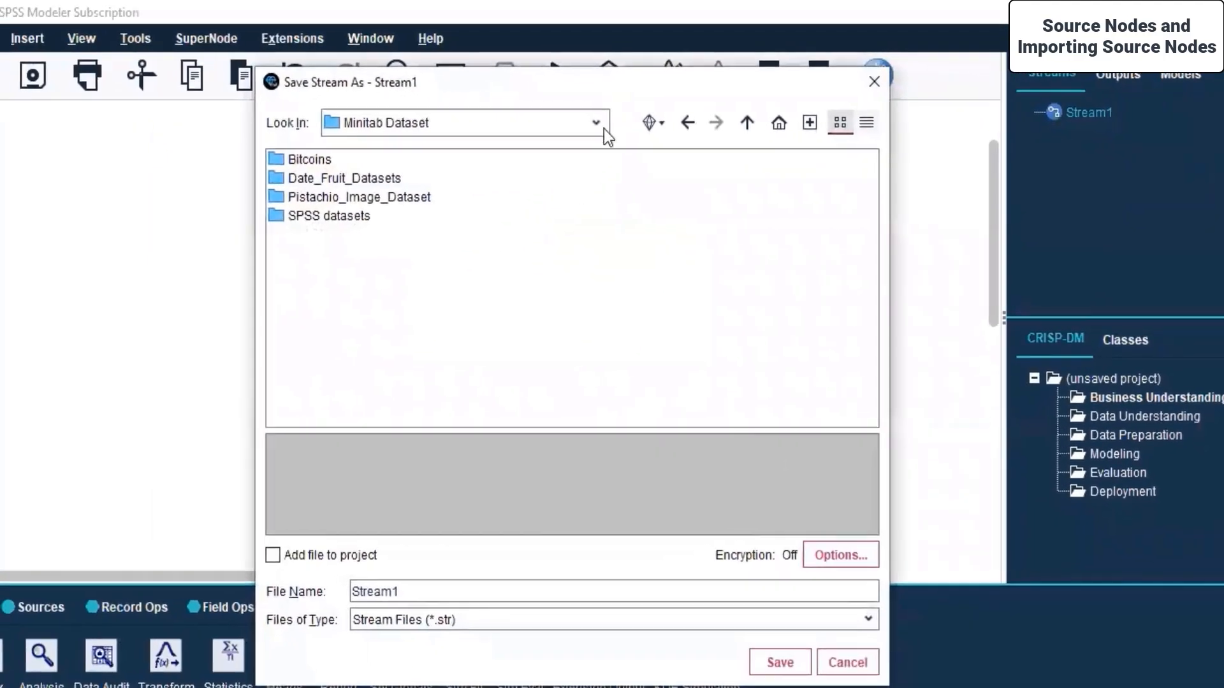
pyautogui.click(603, 128)
pyautogui.click(411, 223)
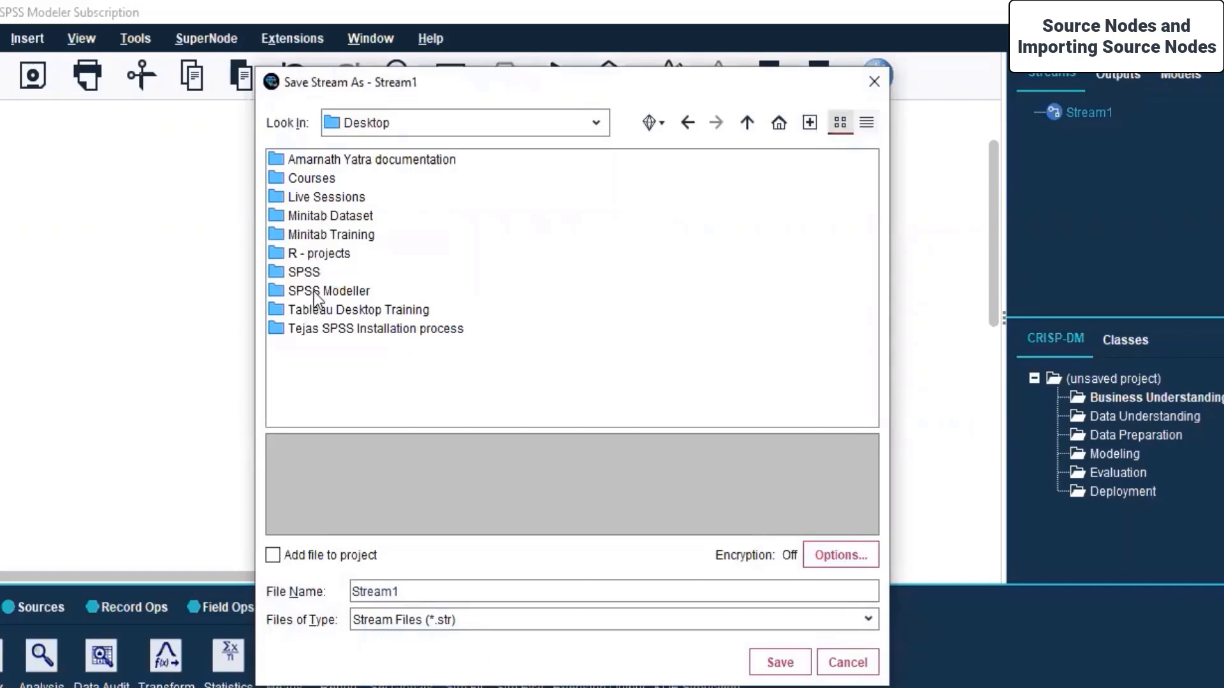
pyautogui.doubleClick(328, 198)
pyautogui.doubleClick(322, 272)
pyautogui.doubleClick(312, 159)
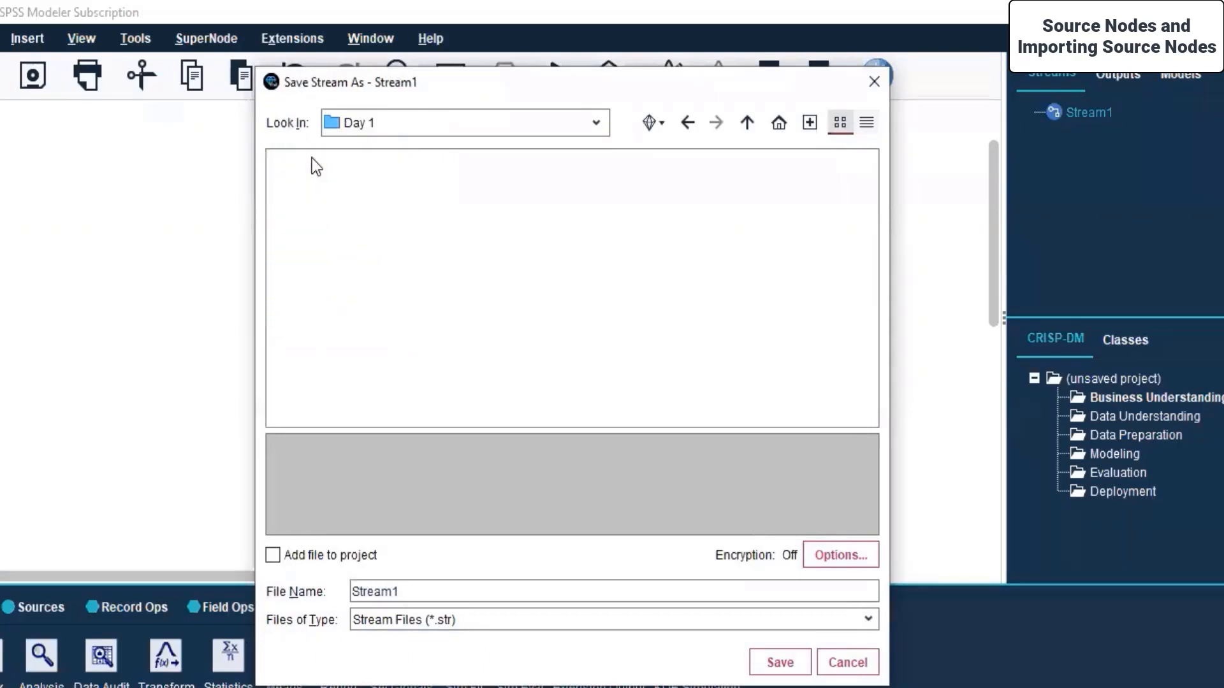
pyautogui.click(593, 126)
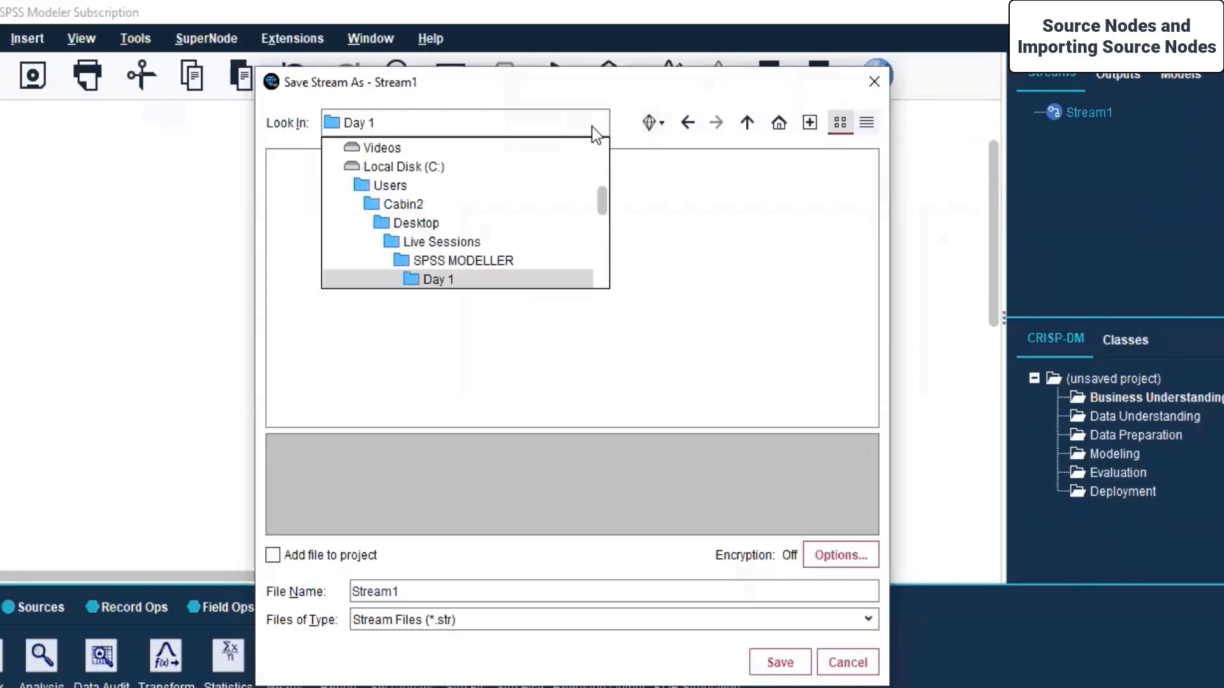
pyautogui.click(441, 260)
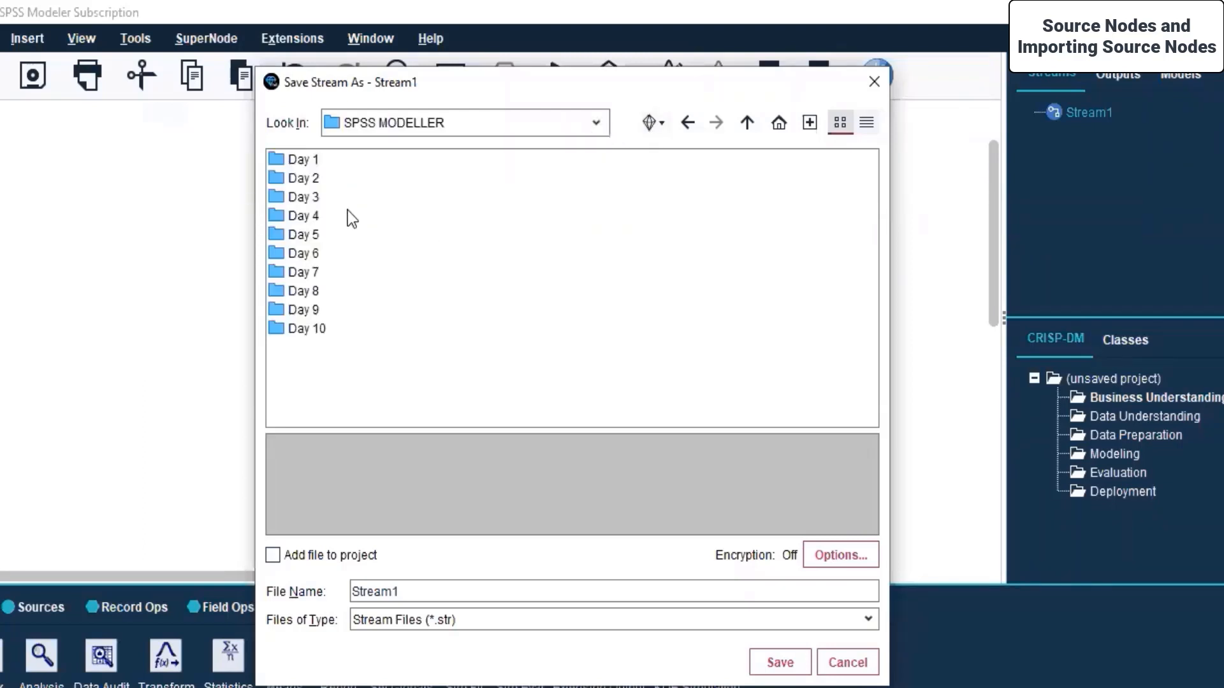
pyautogui.doubleClick(312, 179)
# Step: Name the stream file Stream1-Bank data and save it in the Day 2 folder
pyautogui.click(423, 592)
pyautogui.write('-Bank data')
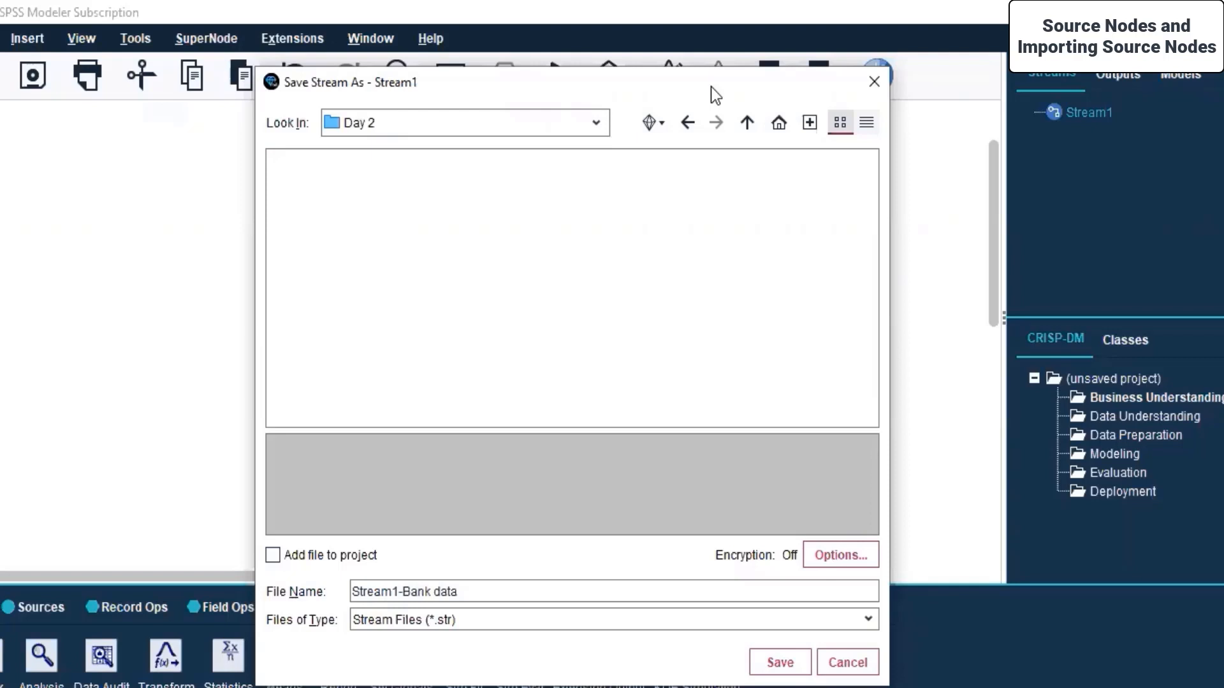
pyautogui.moveTo(710, 87); pyautogui.dragTo(1223, 168)
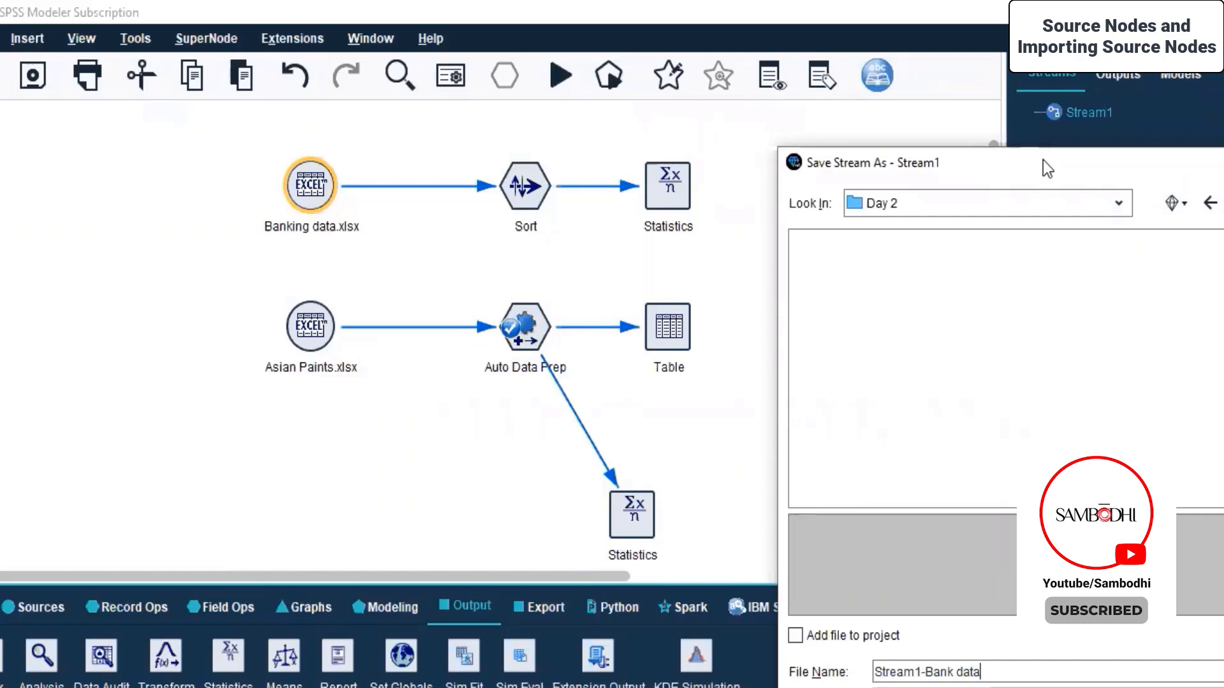
pyautogui.moveTo(1043, 159); pyautogui.dragTo(810, 63)
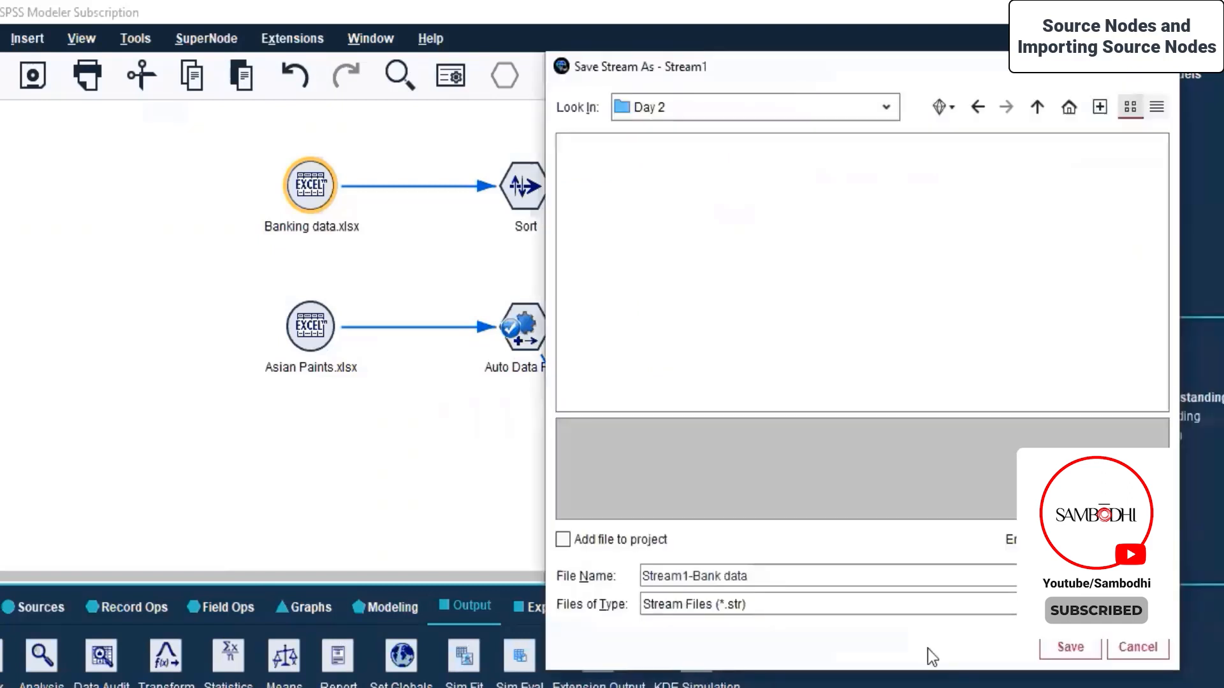
pyautogui.click(1070, 652)
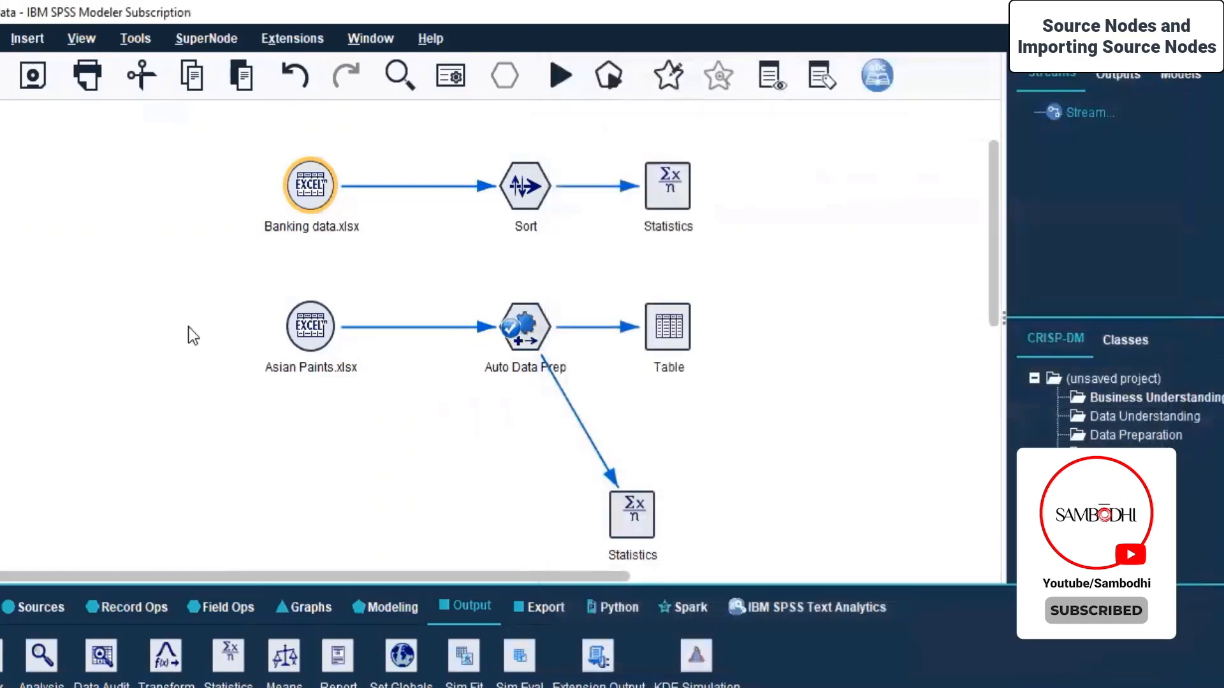
# Step: Deselect the Banking data node, list the session's outputs, and save the current stream again
pyautogui.click(65, 331)
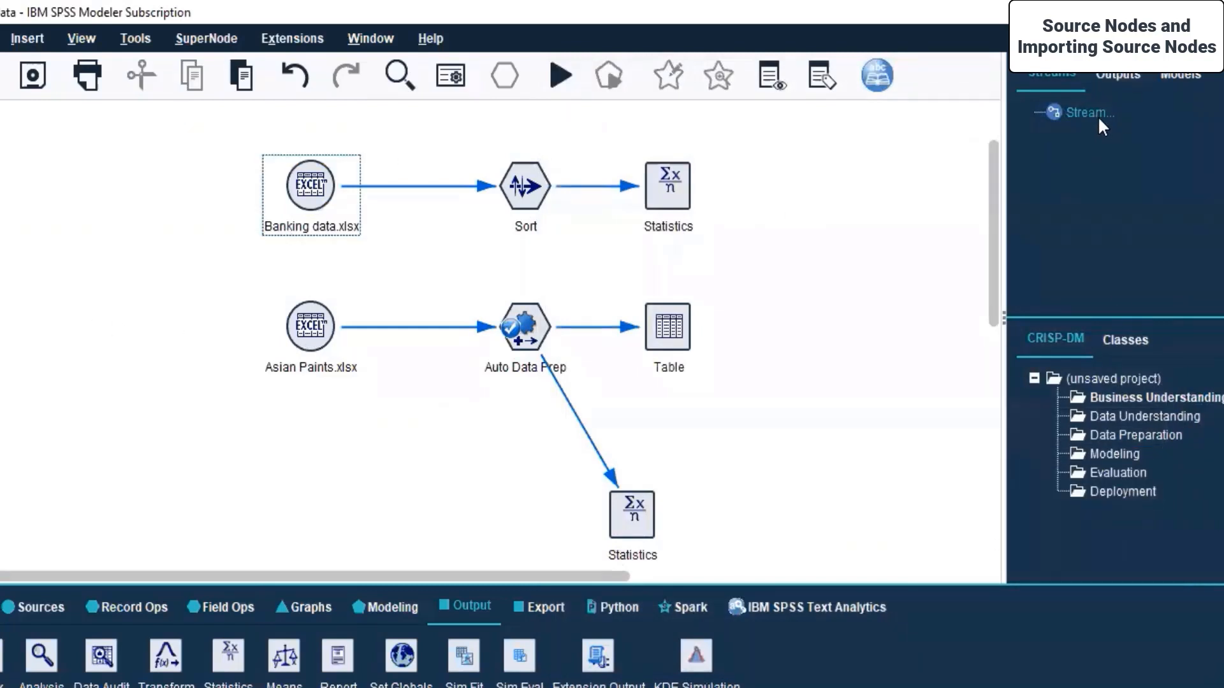
pyautogui.click(1125, 72)
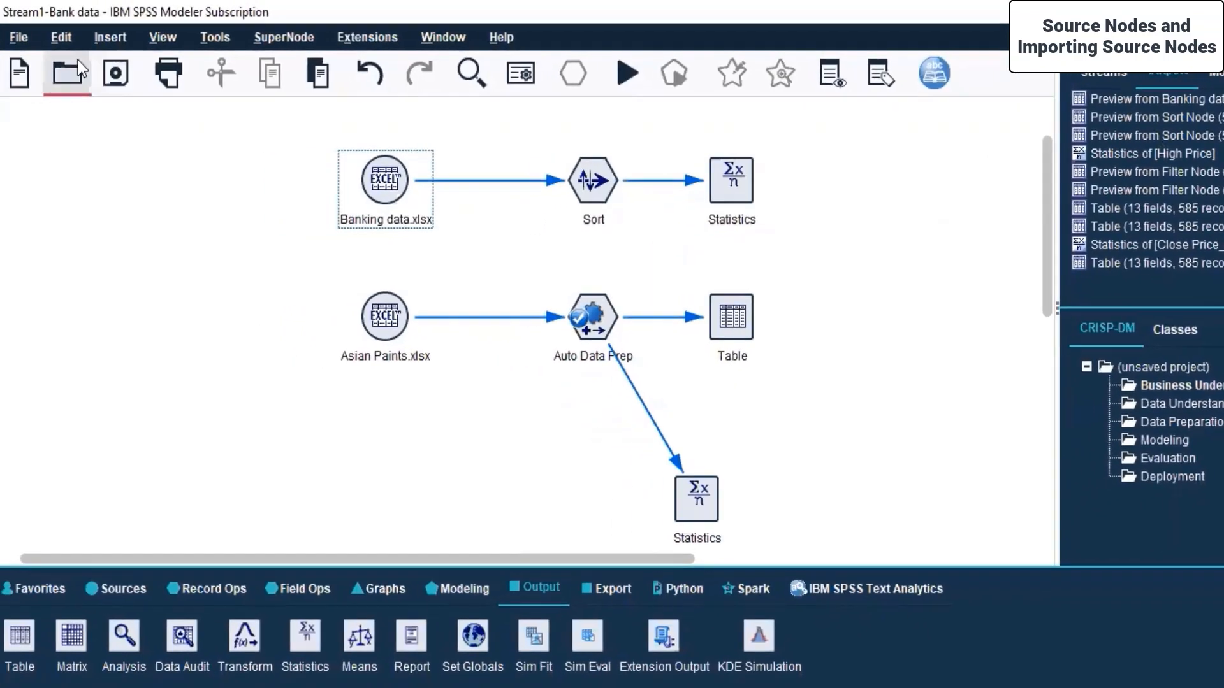
pyautogui.click(118, 71)
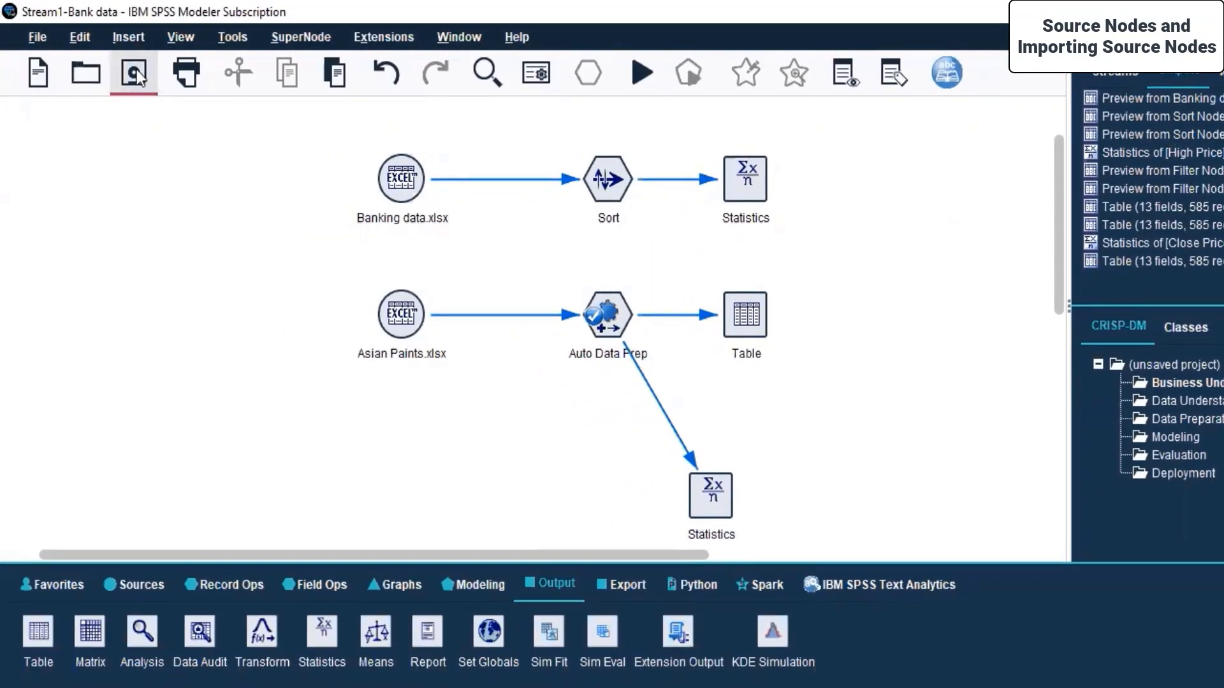
# Step: Save the models palette as GeneratedModels-Day 2 in the Day 2 folder, and return to the list of open streams
pyautogui.click(39, 36)
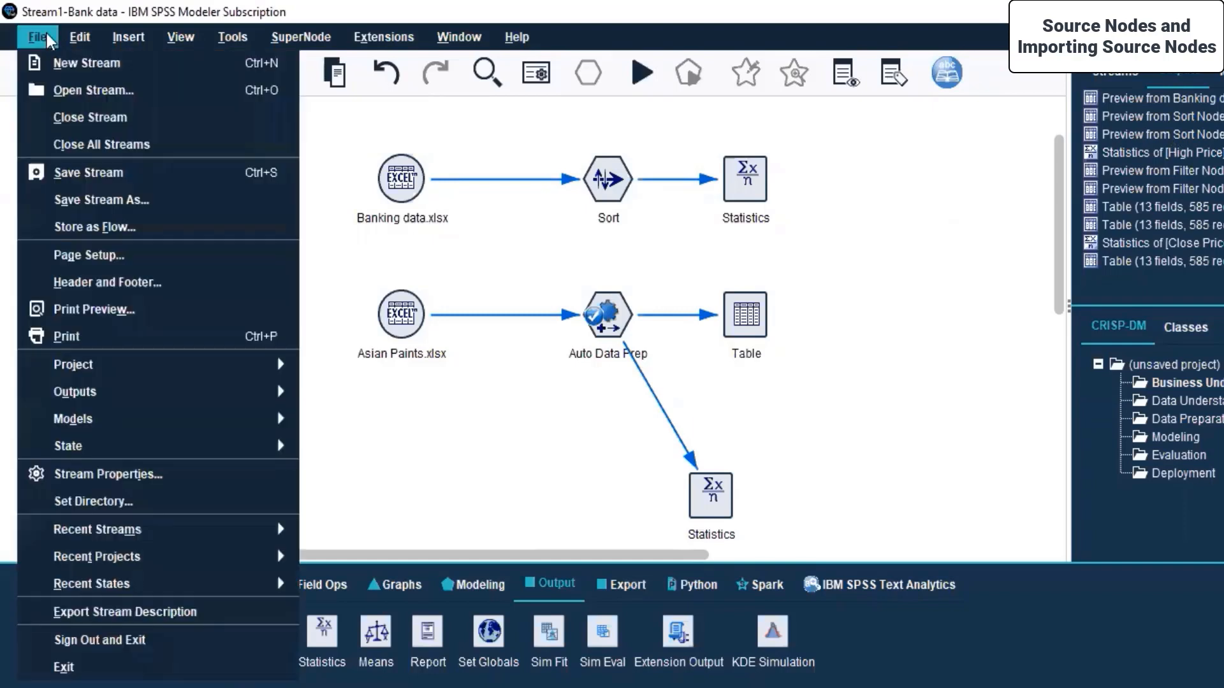
pyautogui.moveTo(107, 387)
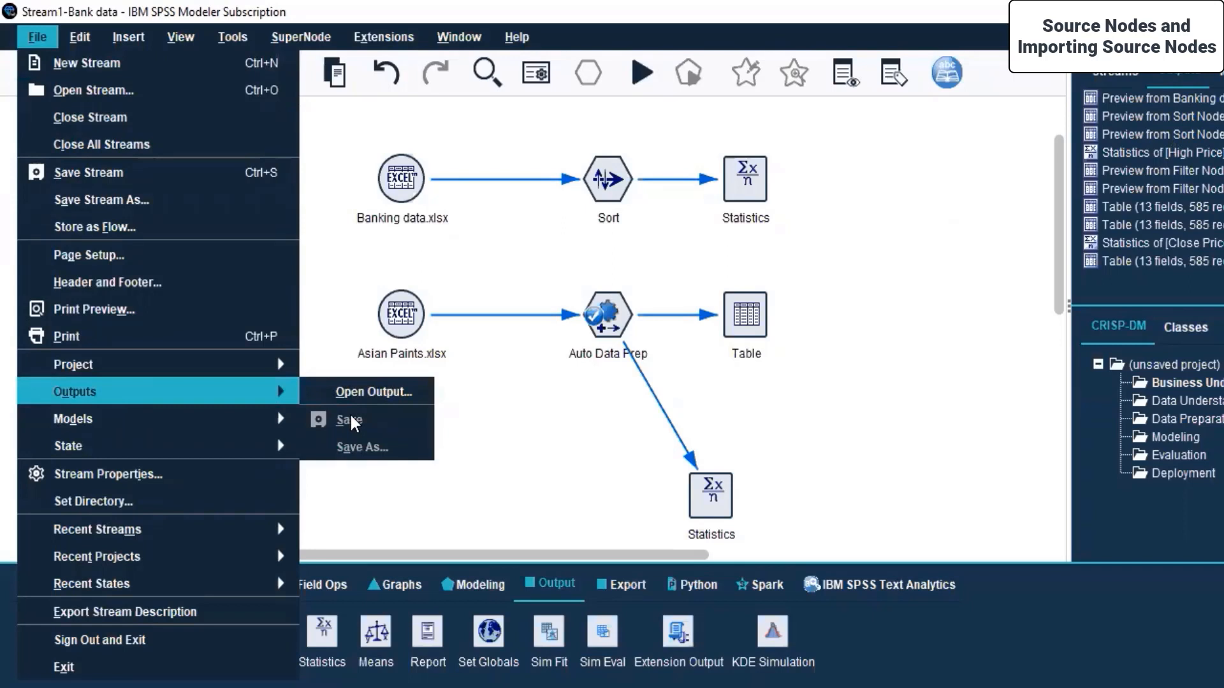
pyautogui.moveTo(241, 373)
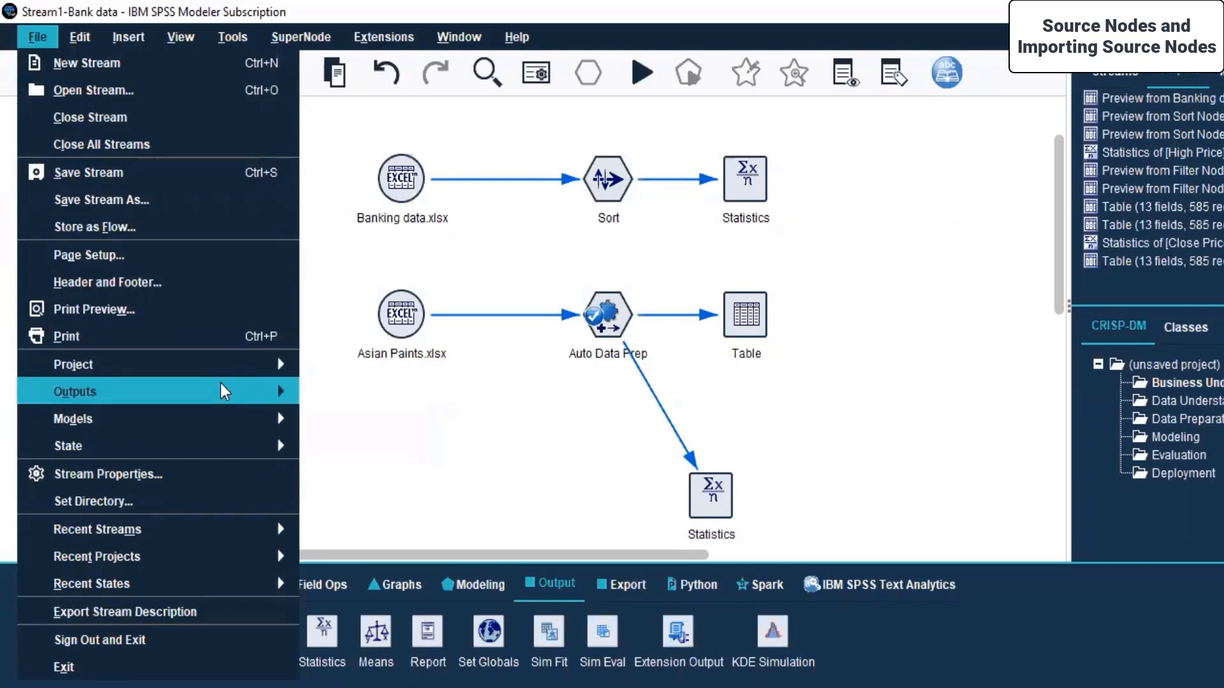
pyautogui.moveTo(209, 416)
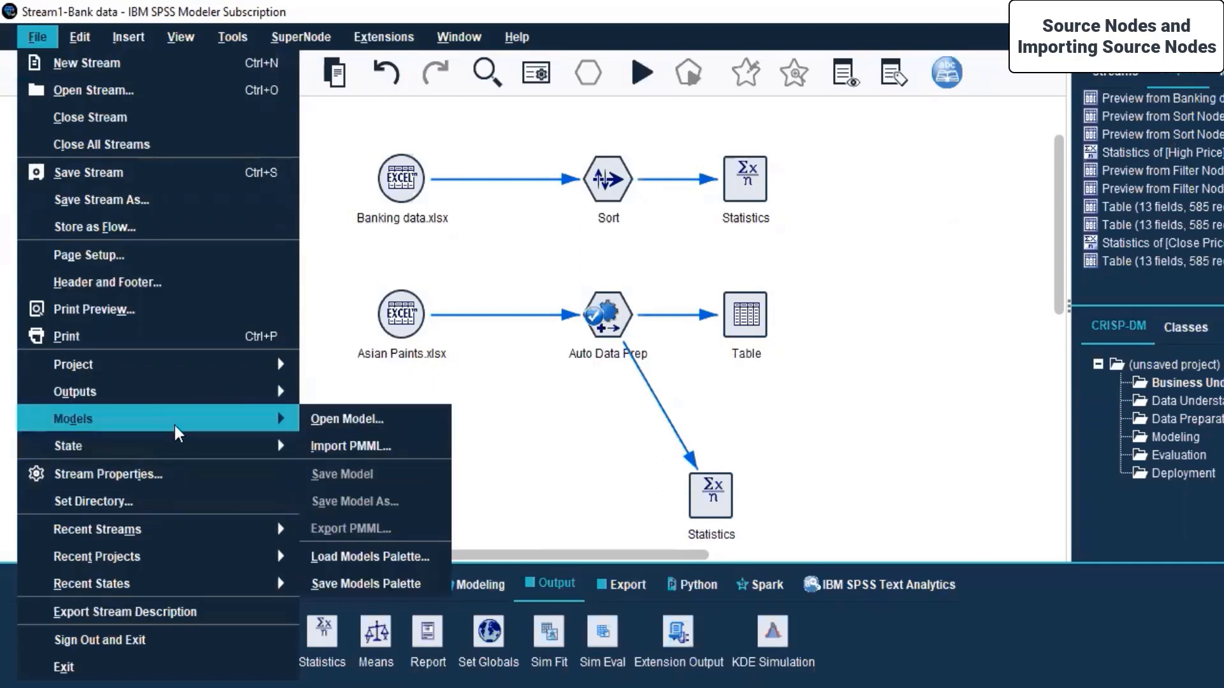
pyautogui.click(340, 585)
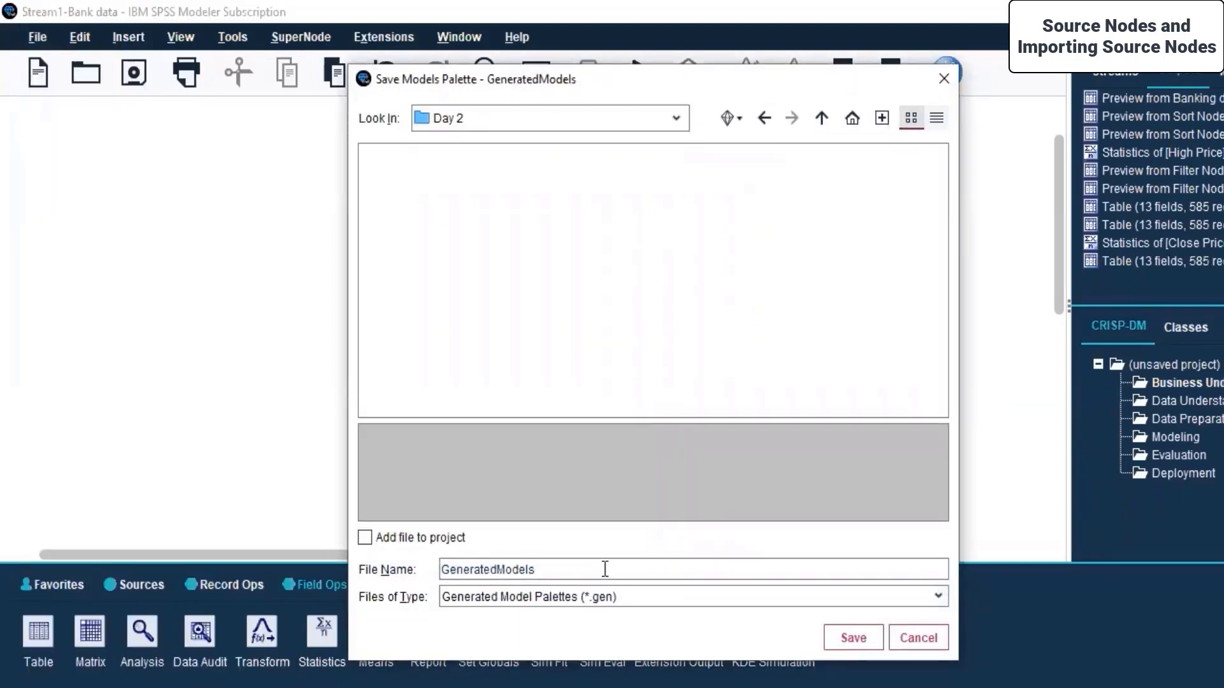
pyautogui.write('-Day 2')
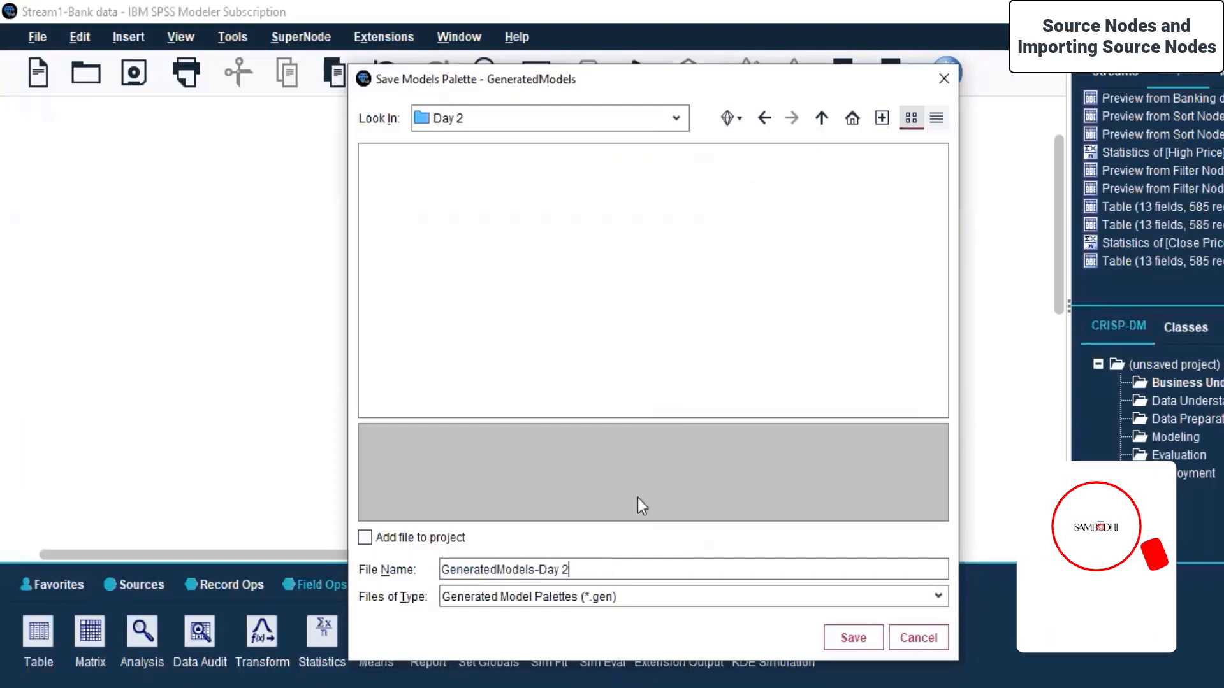
pyautogui.click(852, 638)
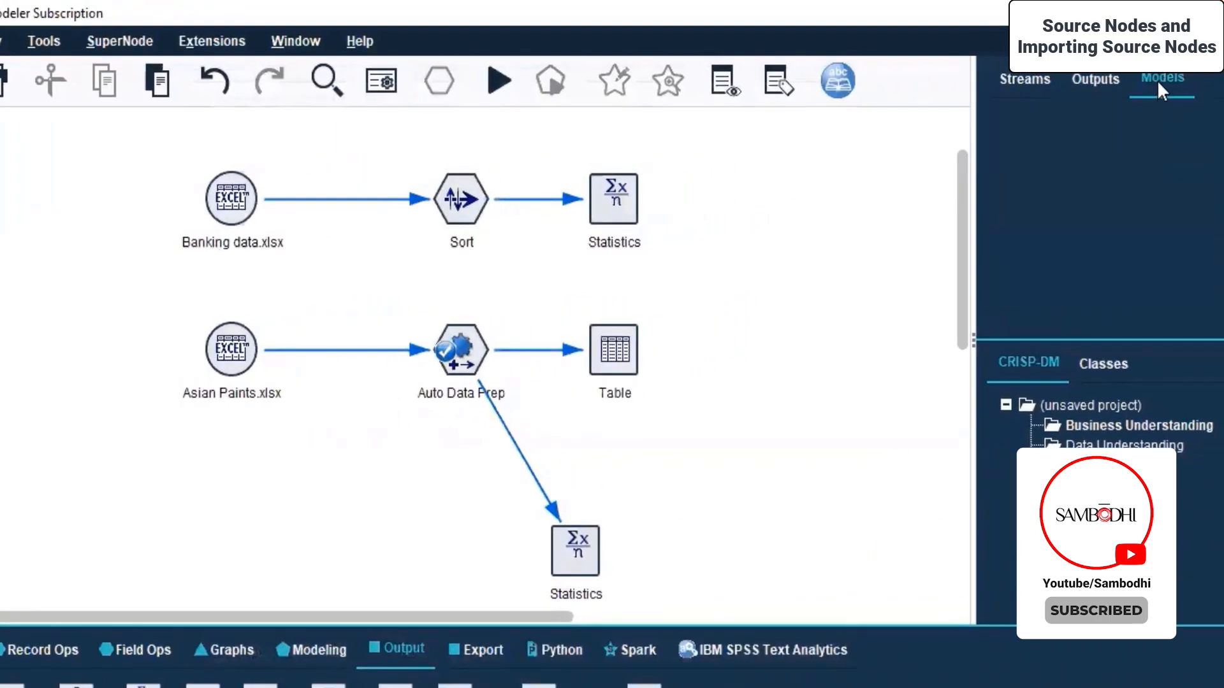
pyautogui.click(1026, 78)
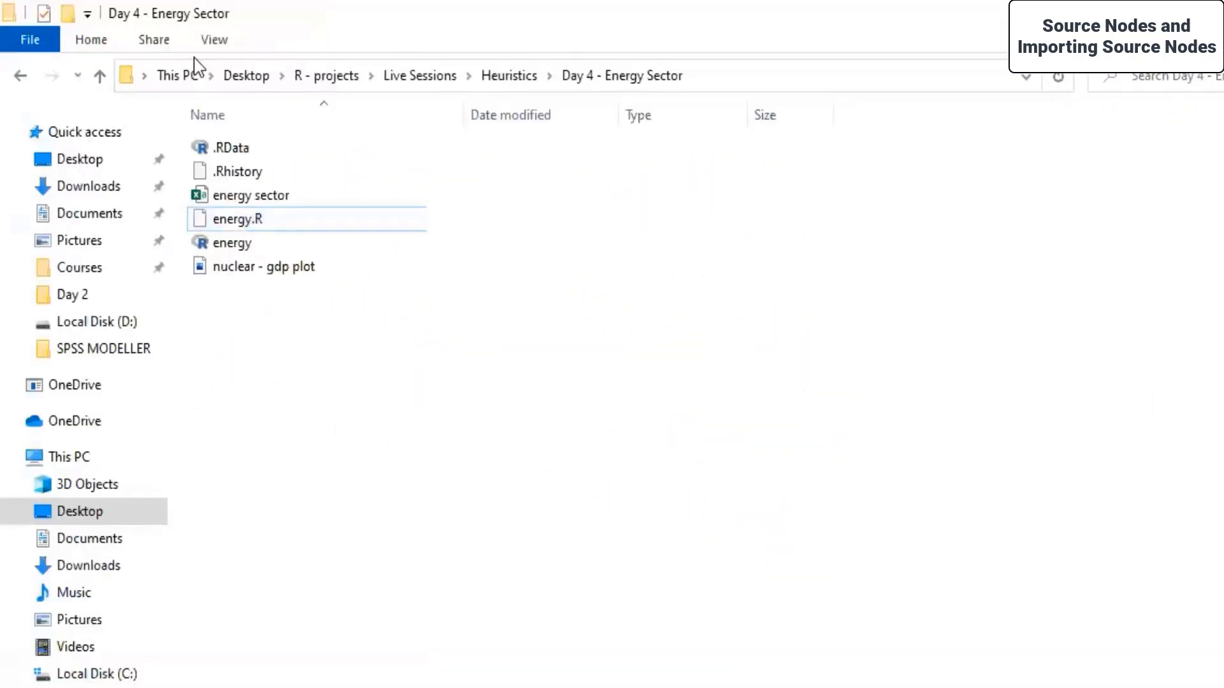
# Step: In File Explorer, open Desktop > Live Sessions > SPSS MODELLER > Day 2 and examine the saved stream and models palette files
pyautogui.click(237, 77)
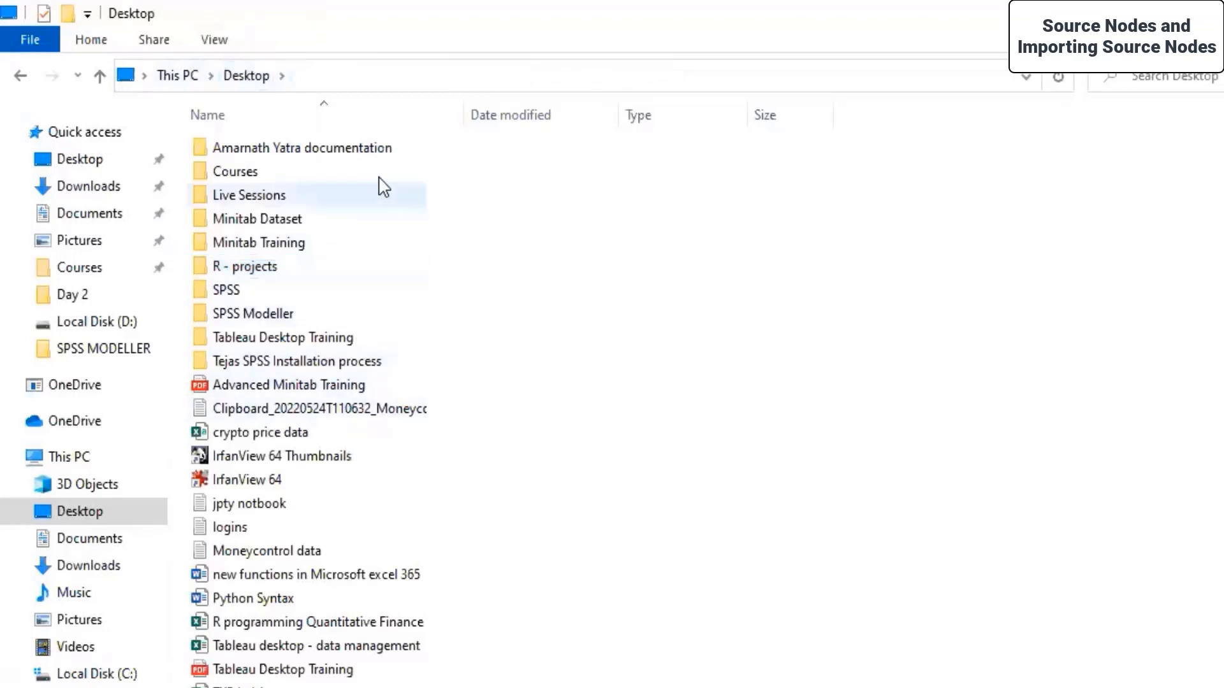
pyautogui.doubleClick(271, 195)
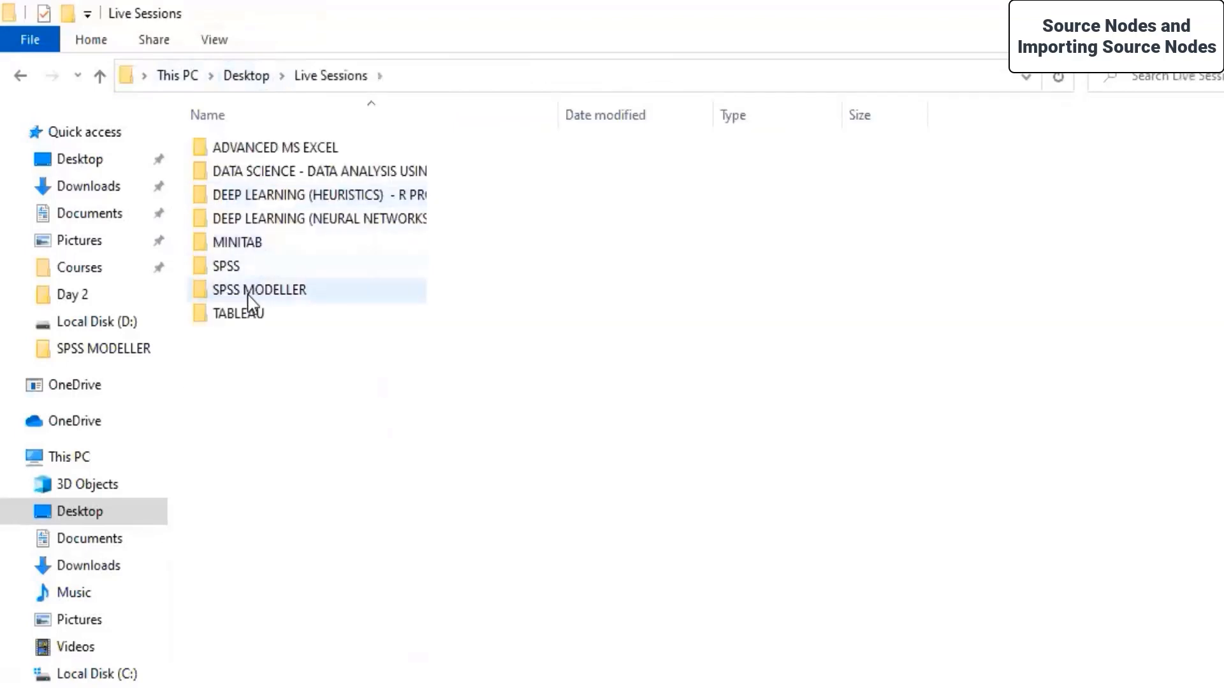
pyautogui.doubleClick(247, 290)
pyautogui.doubleClick(265, 174)
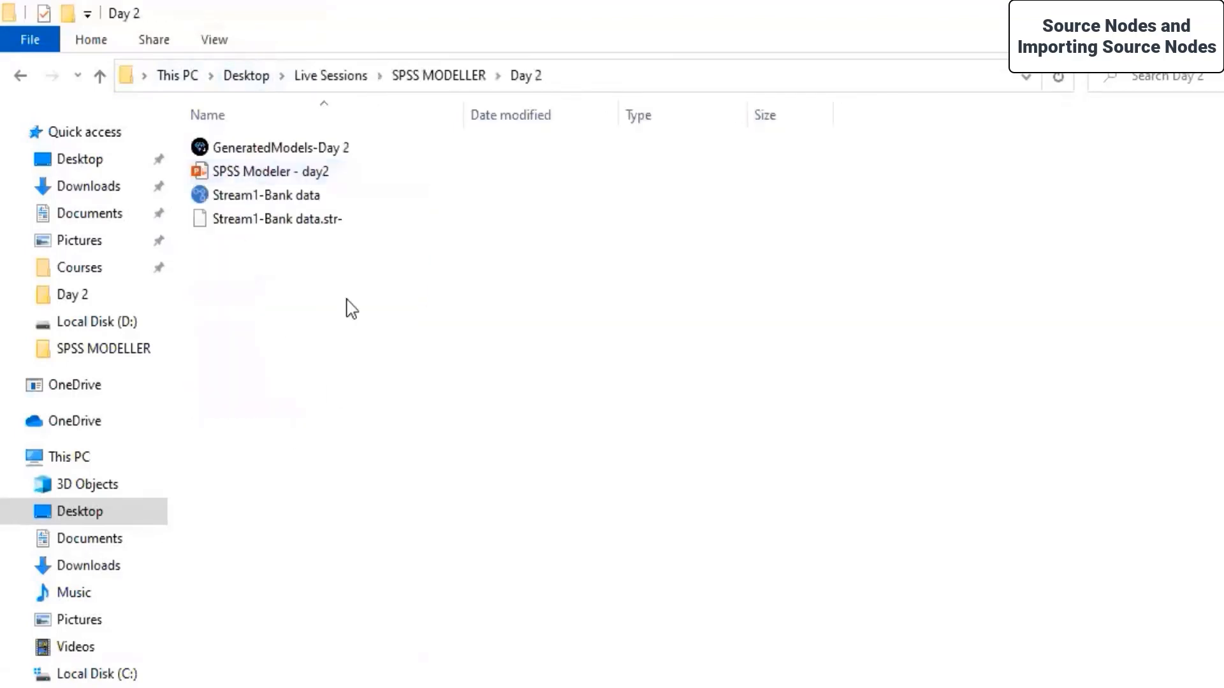
pyautogui.click(276, 151)
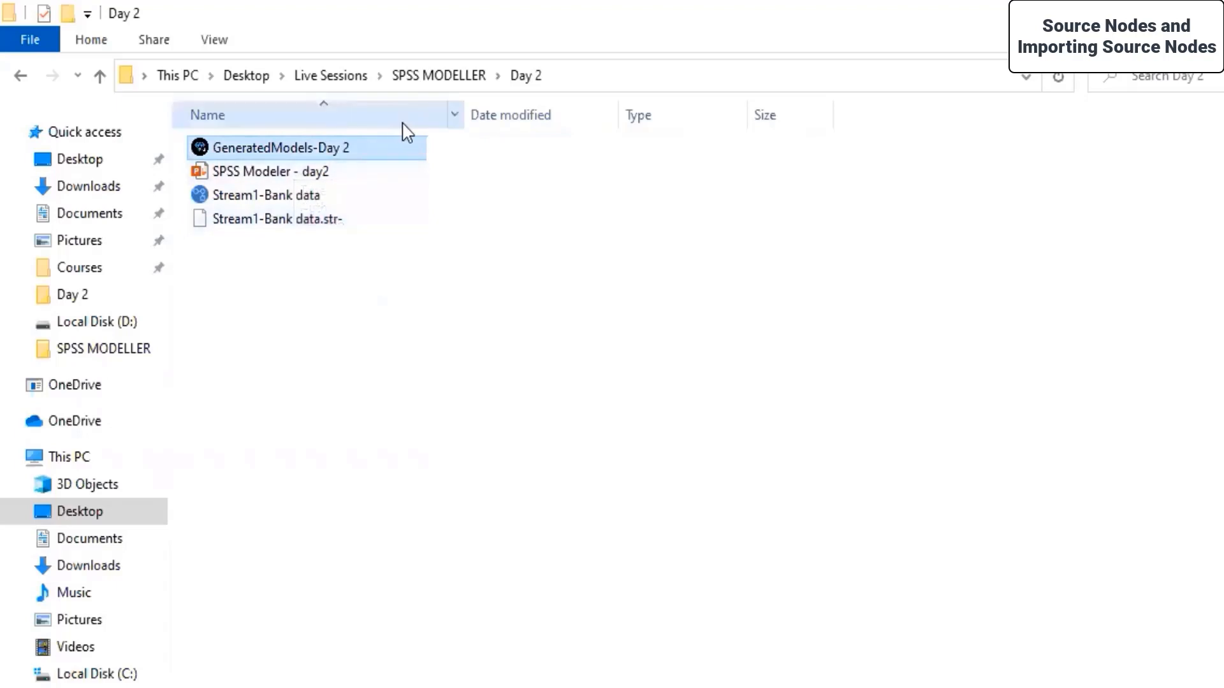
pyautogui.moveTo(463, 113); pyautogui.dragTo(584, 113)
pyautogui.click(297, 220)
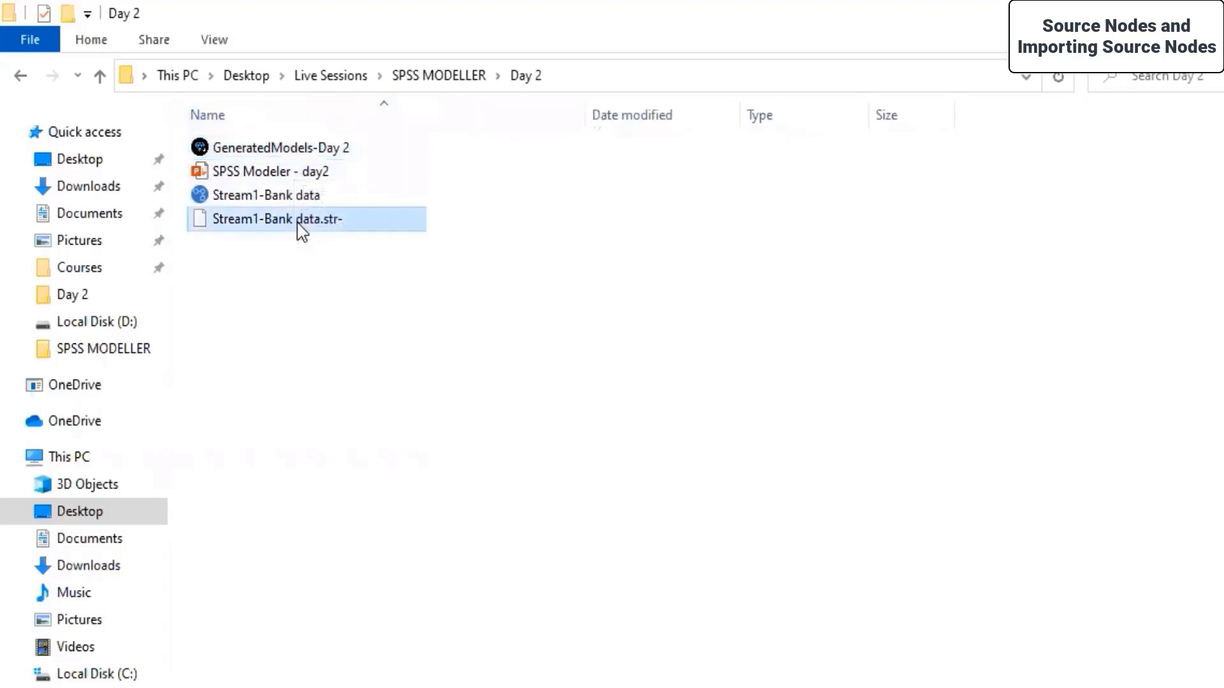
pyautogui.click(285, 195)
pyautogui.click(414, 267)
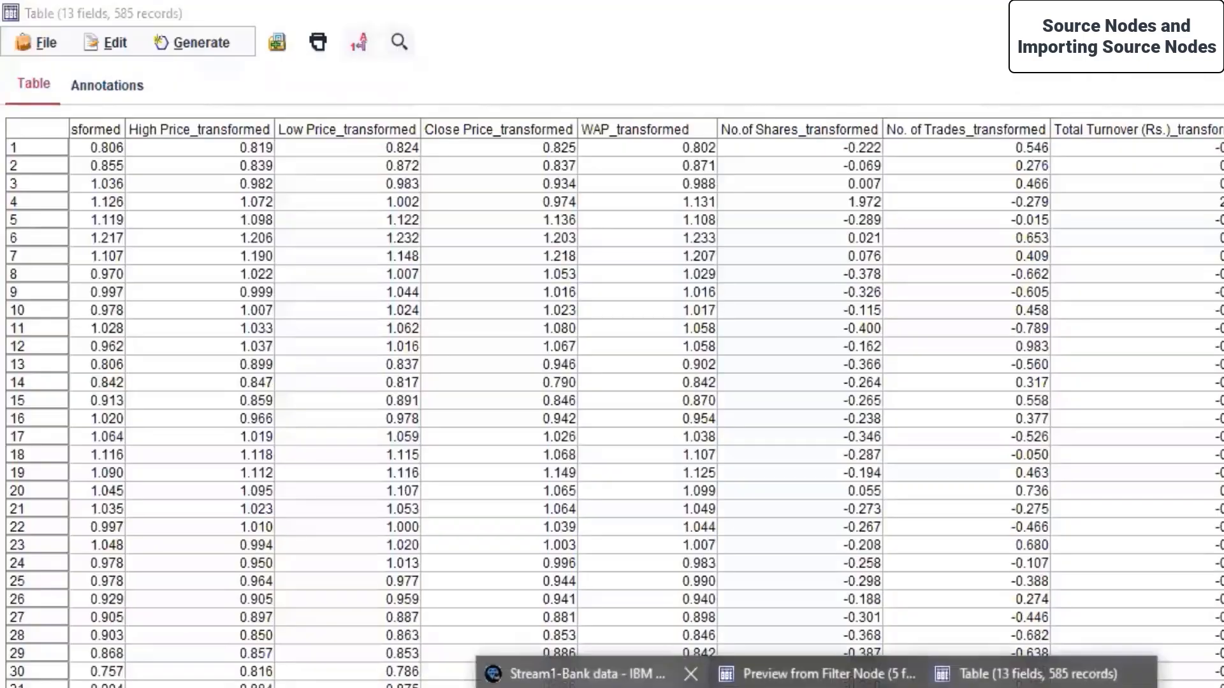
# Step: Switch back to SPSS Modeler and look through the Sources, Field Ops, Output and Export node palettes beneath the saved stream
pyautogui.click(545, 673)
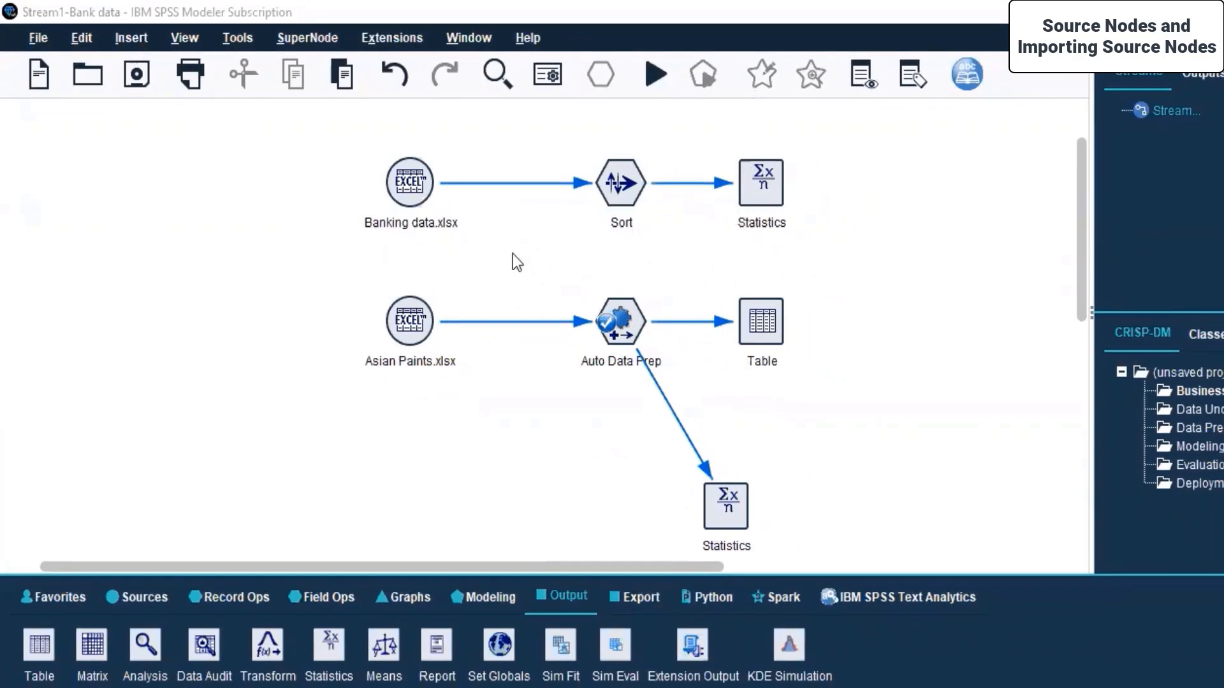
pyautogui.click(135, 592)
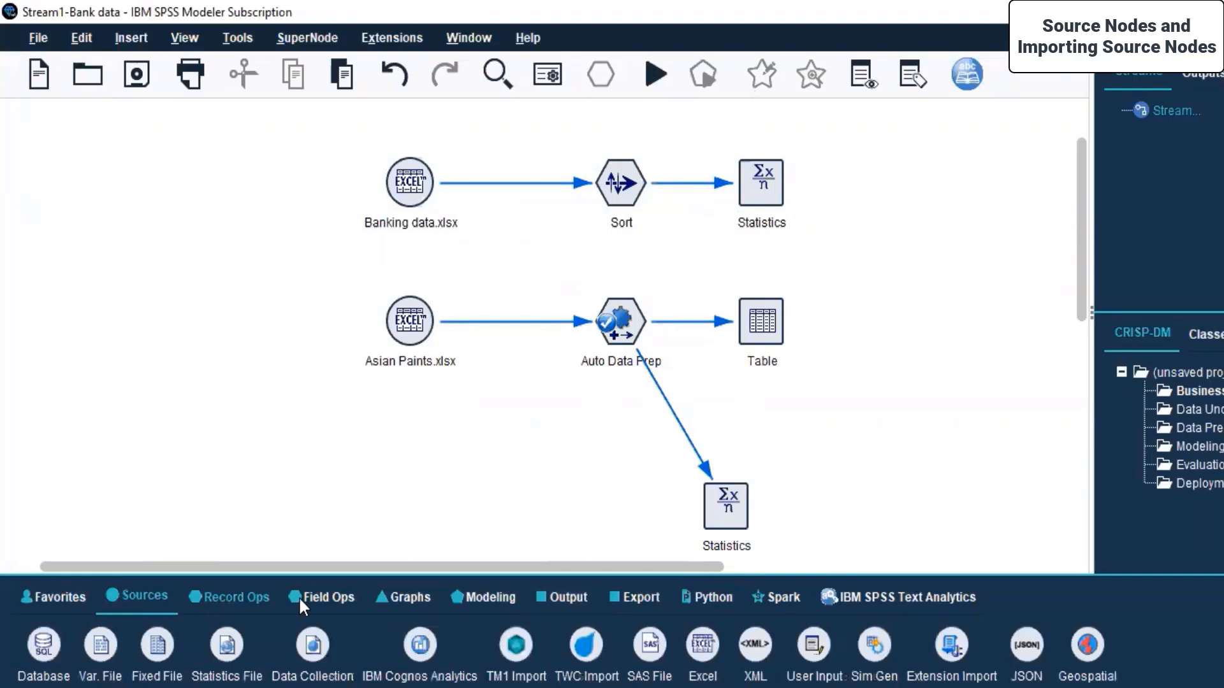
pyautogui.click(321, 594)
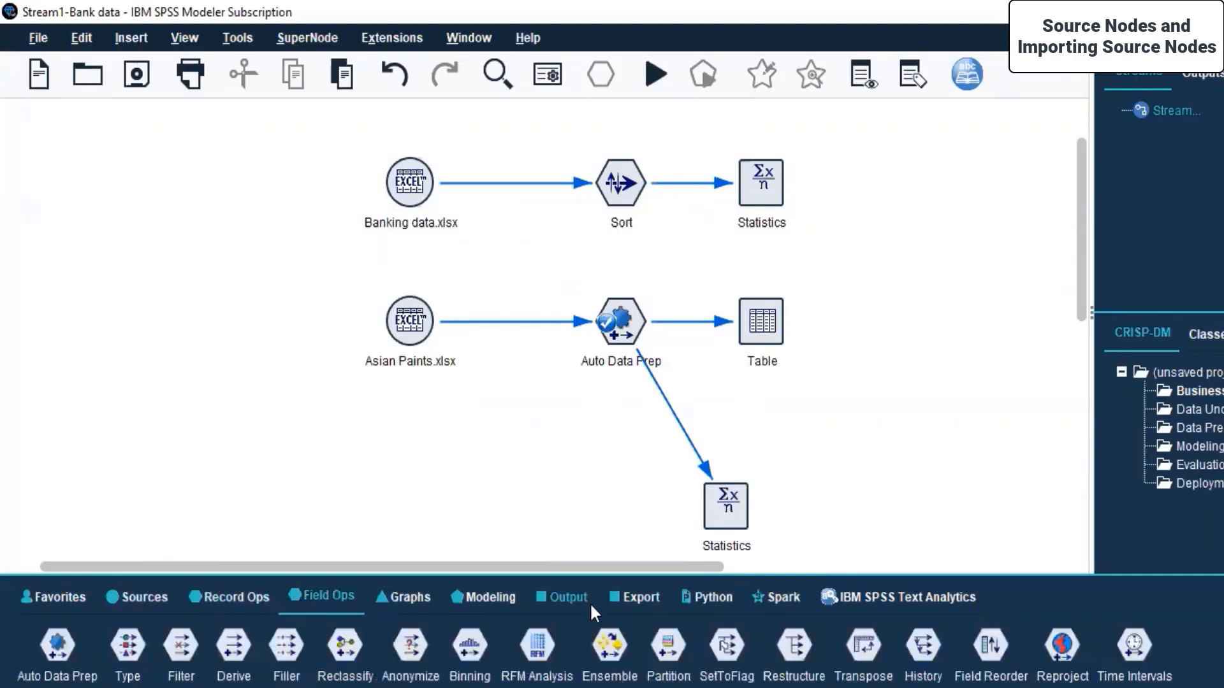
pyautogui.click(566, 594)
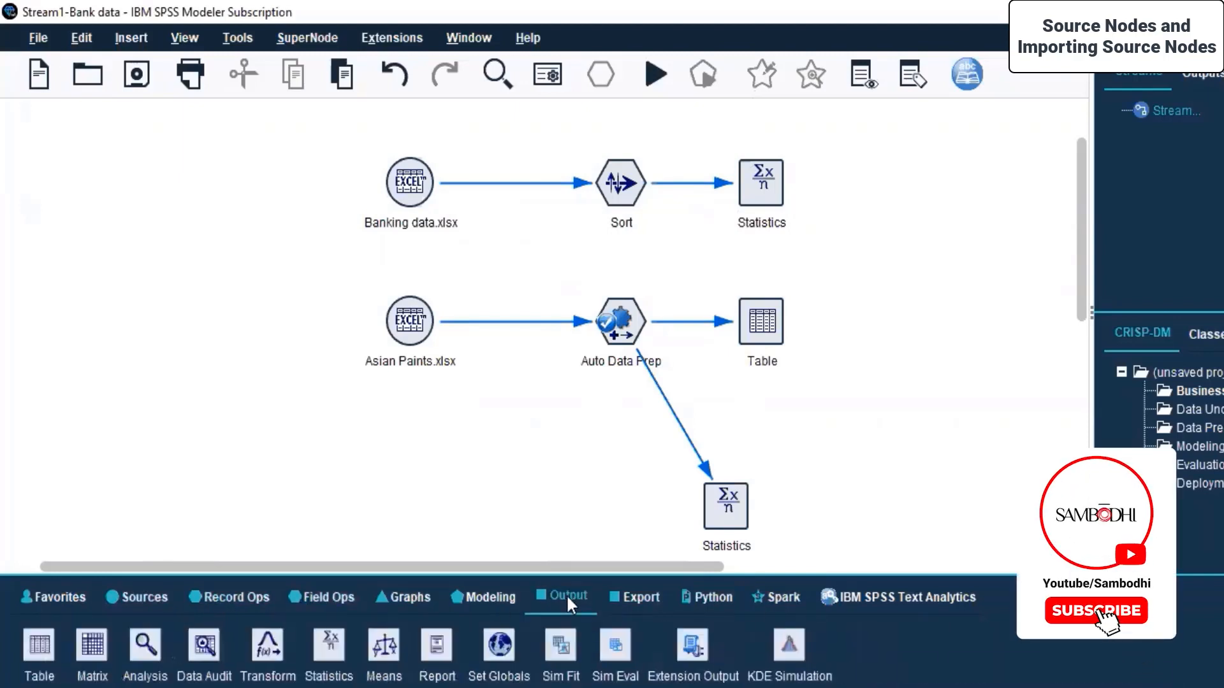
pyautogui.click(634, 594)
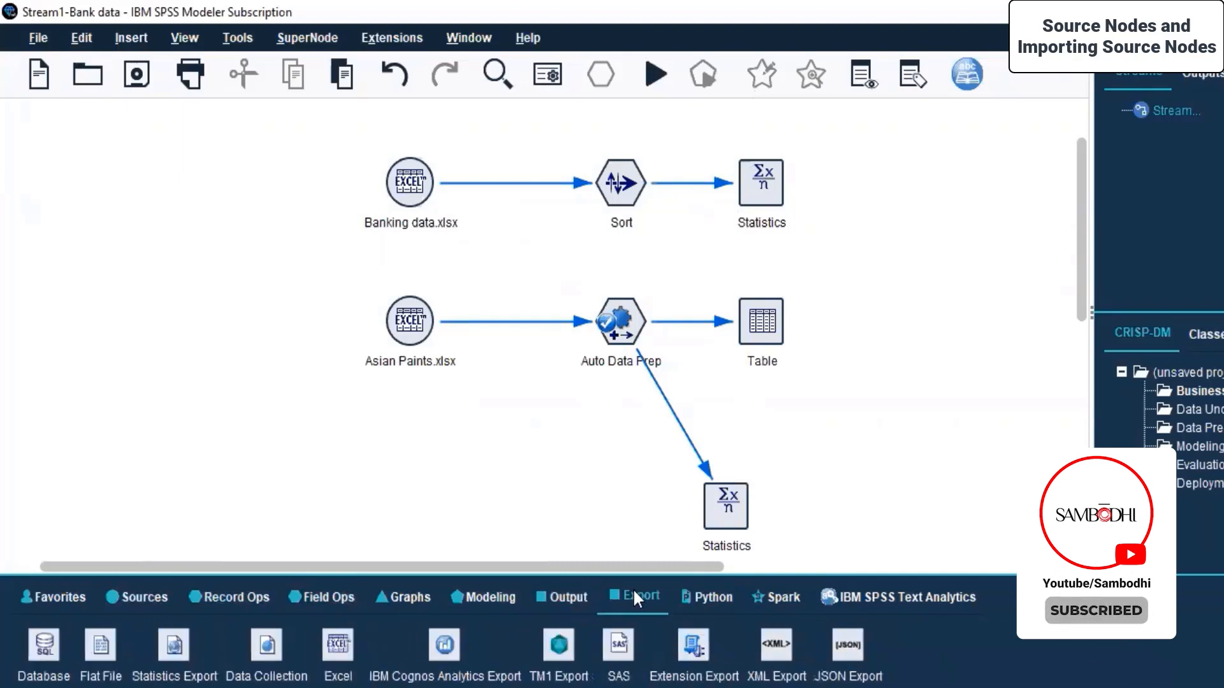
pyautogui.click(552, 599)
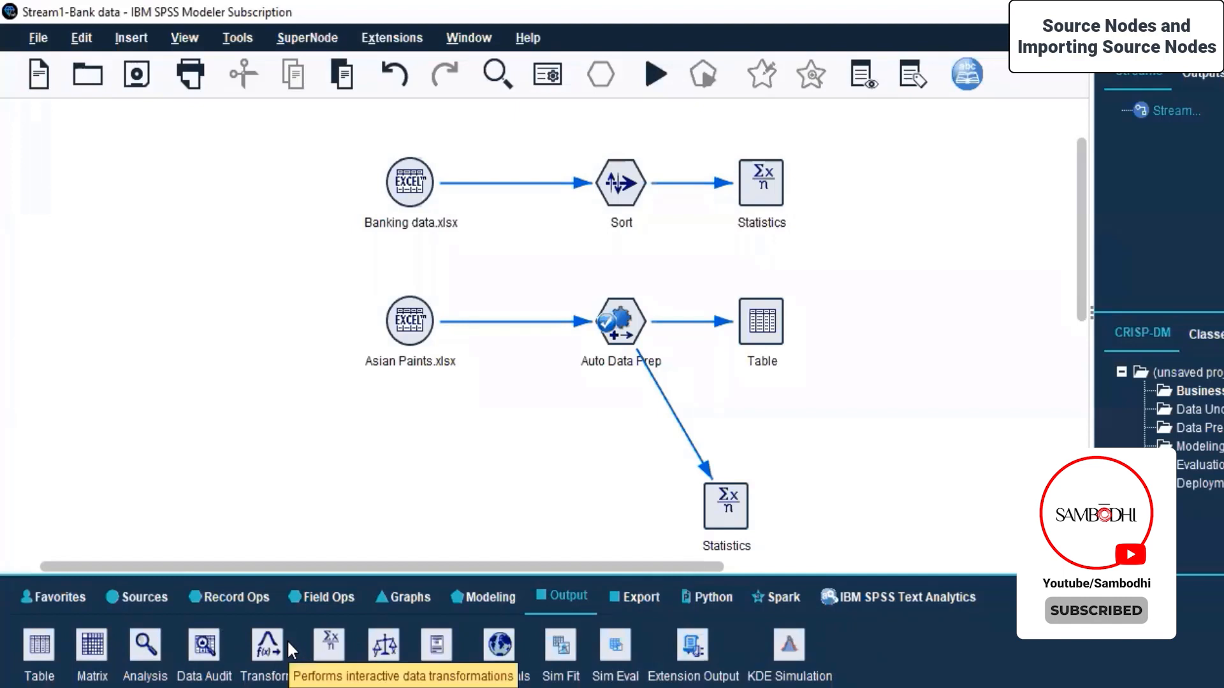
pyautogui.click(530, 406)
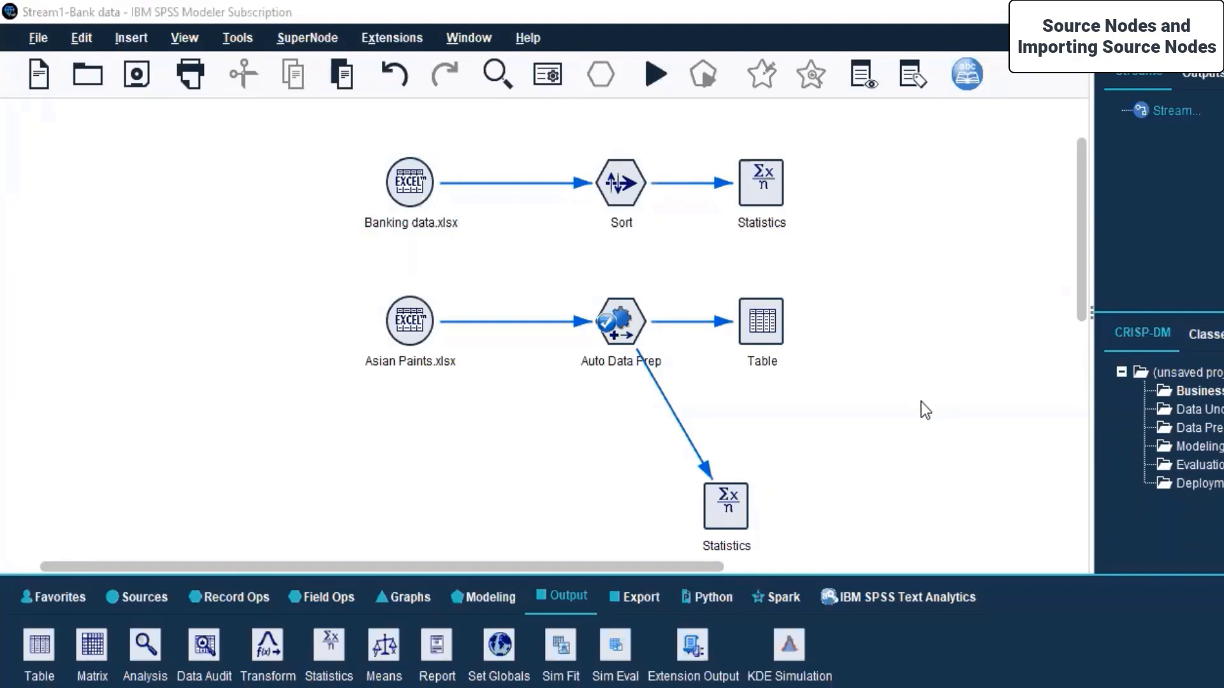
pyautogui.click(923, 401)
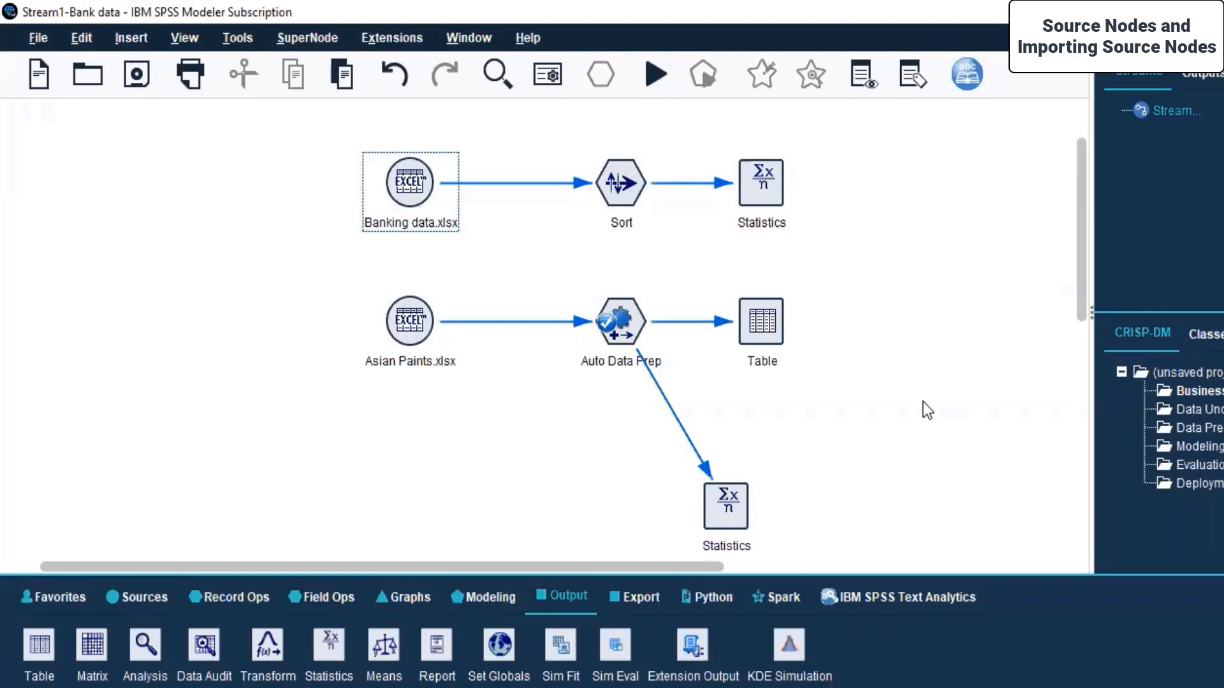